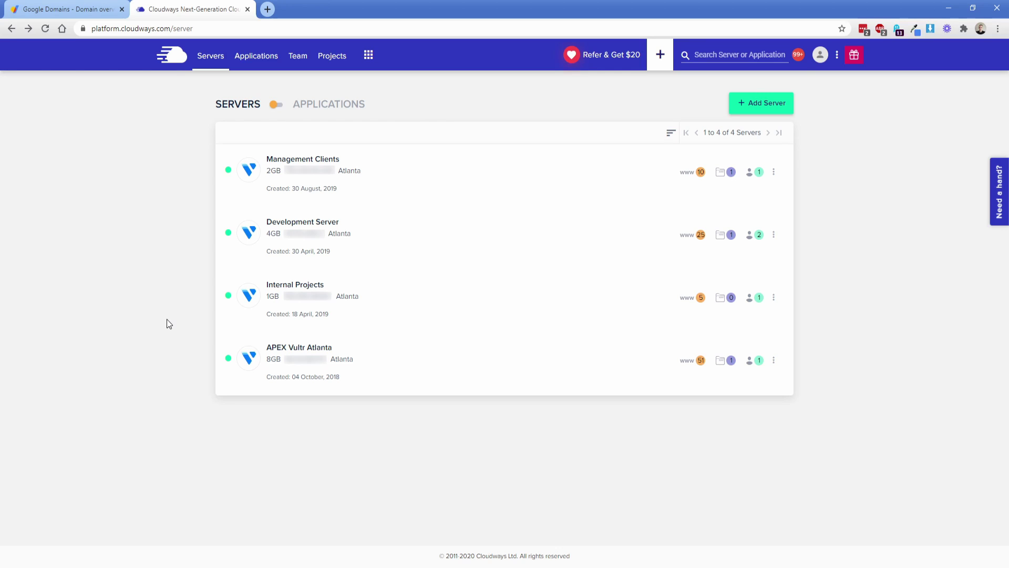
Start a new server with WordPress Clean (No Cloudways Optimization) 5.4.2 as the application
click(767, 104)
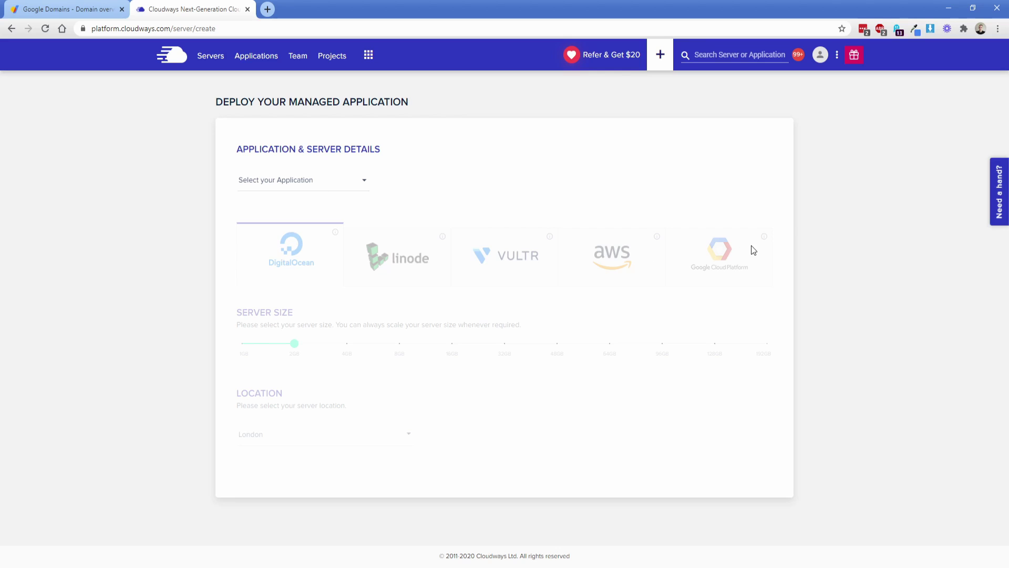
click(298, 185)
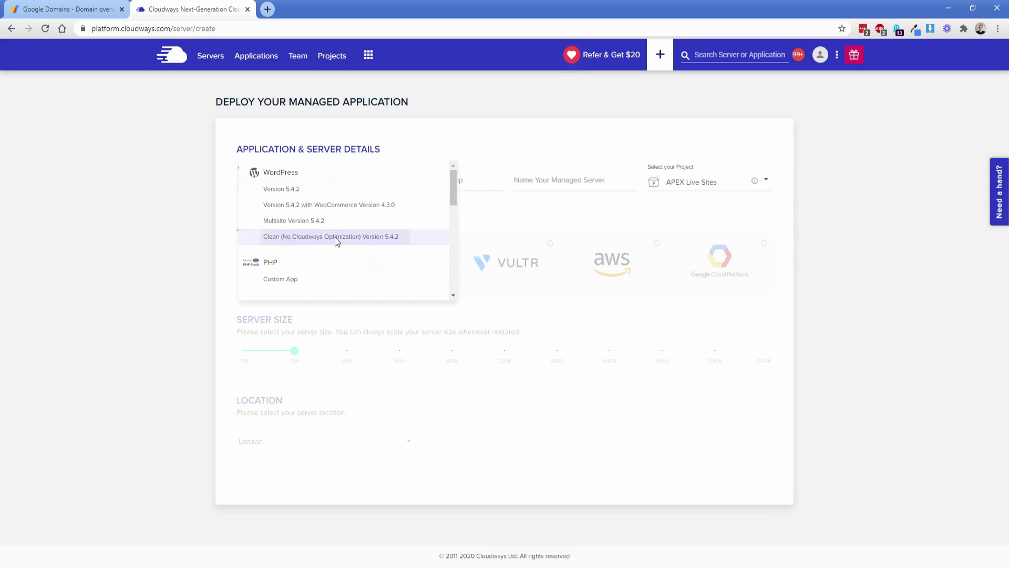
click(336, 238)
Name the app 'Test WP Install' and the server 'Permaslug Review Server'
click(447, 180)
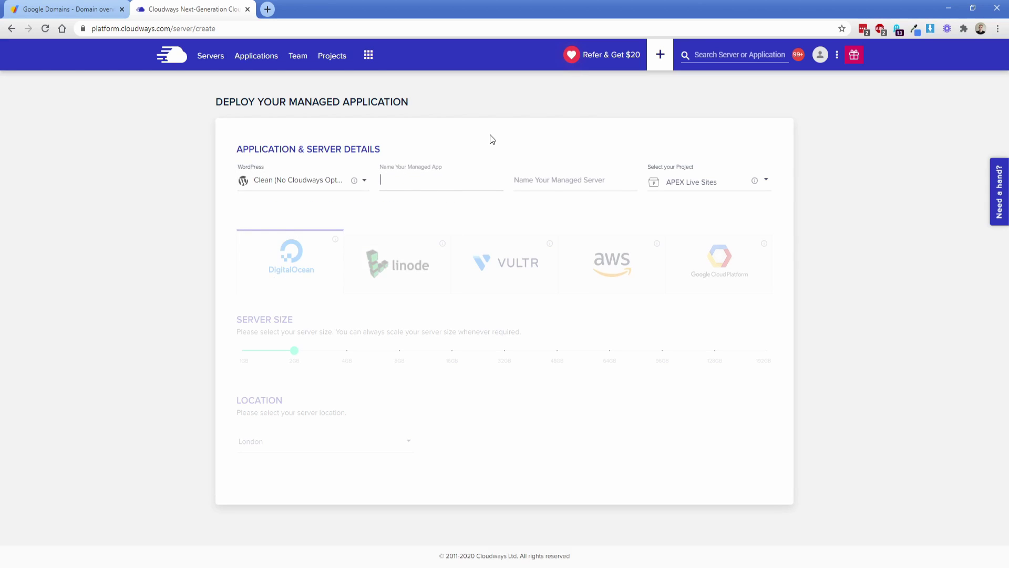
text(Test WP Install)
key(Tab)
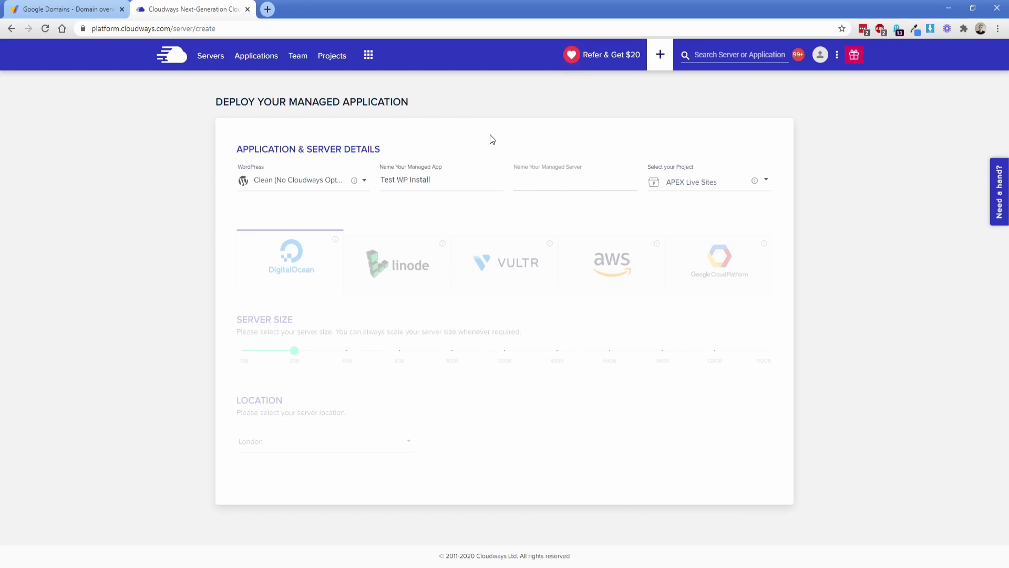
text(Permas)
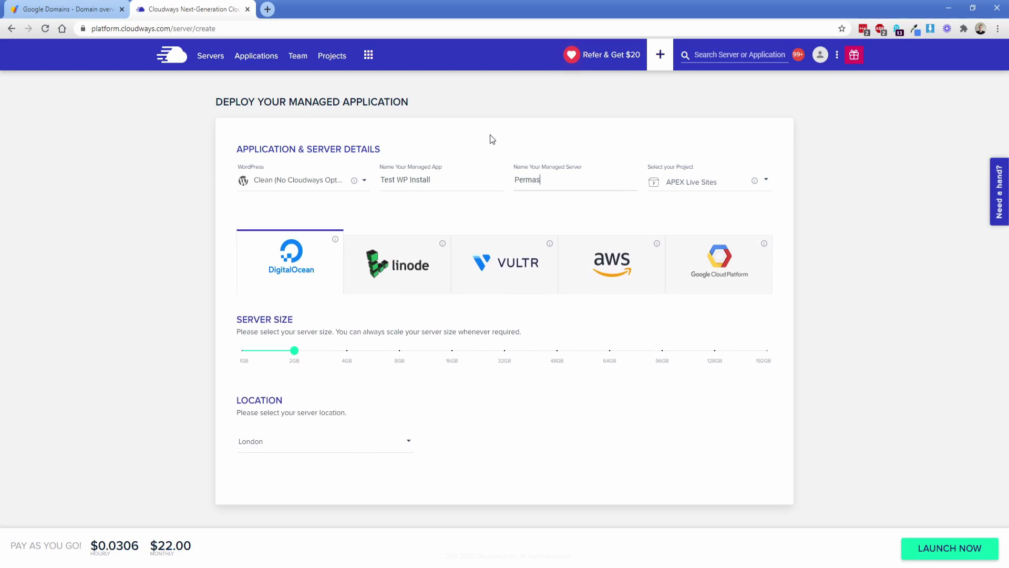
text(lgg Review Server)
Compare Vultr, Google Cloud and AWS pricing, including AWS CO 24XL, ending on Google Cloud Platform
click(678, 138)
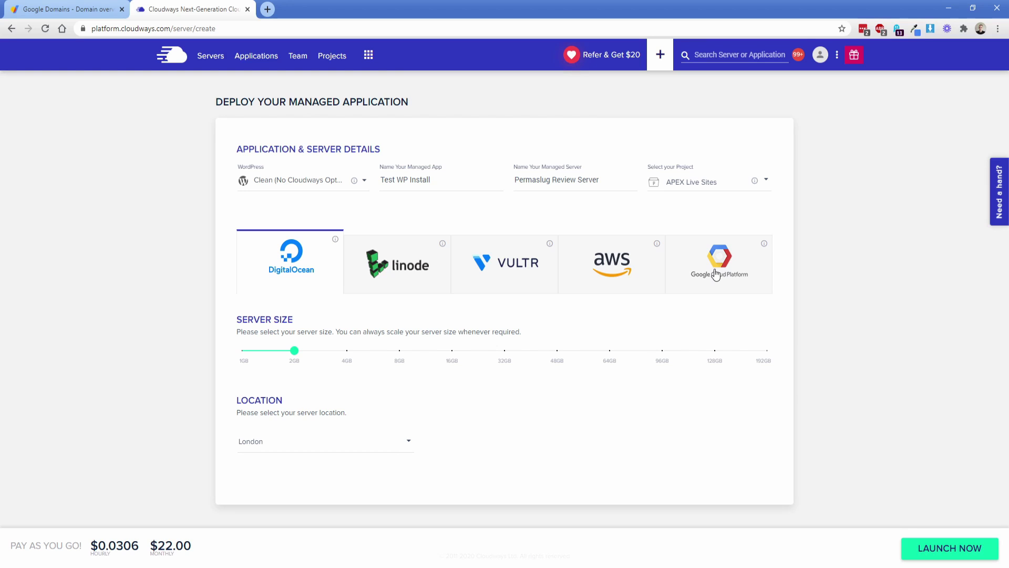
click(514, 279)
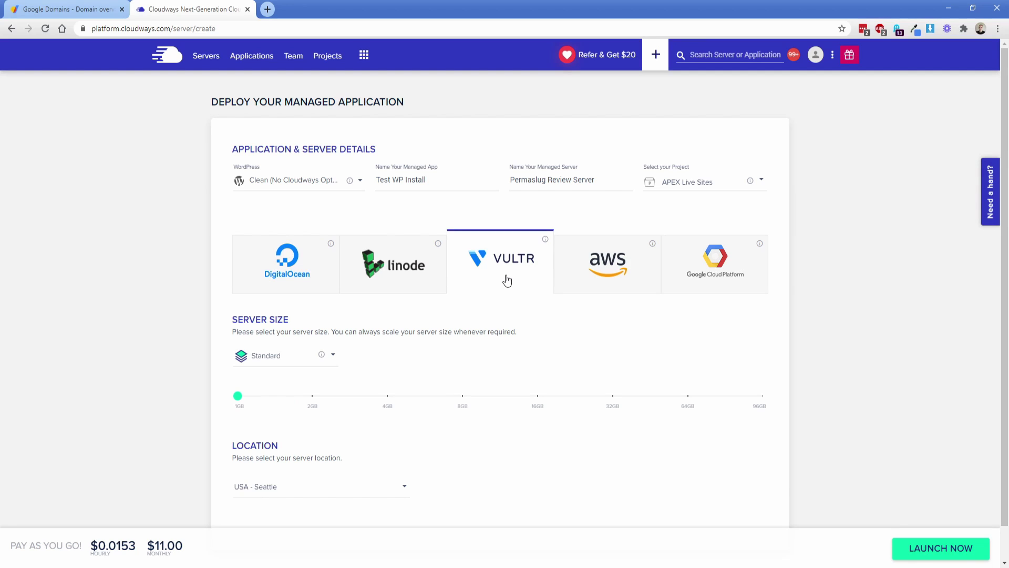
click(708, 282)
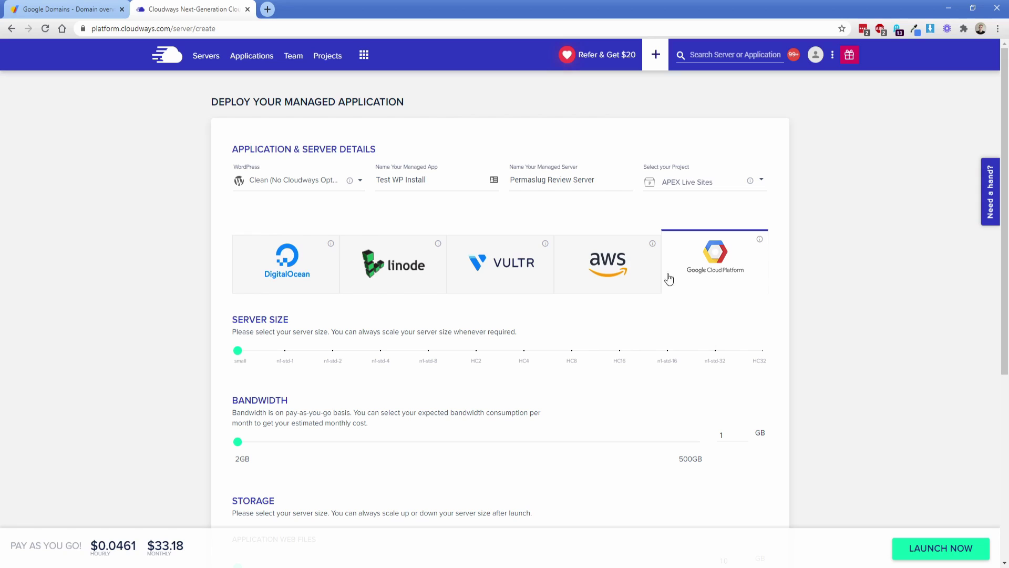
click(606, 265)
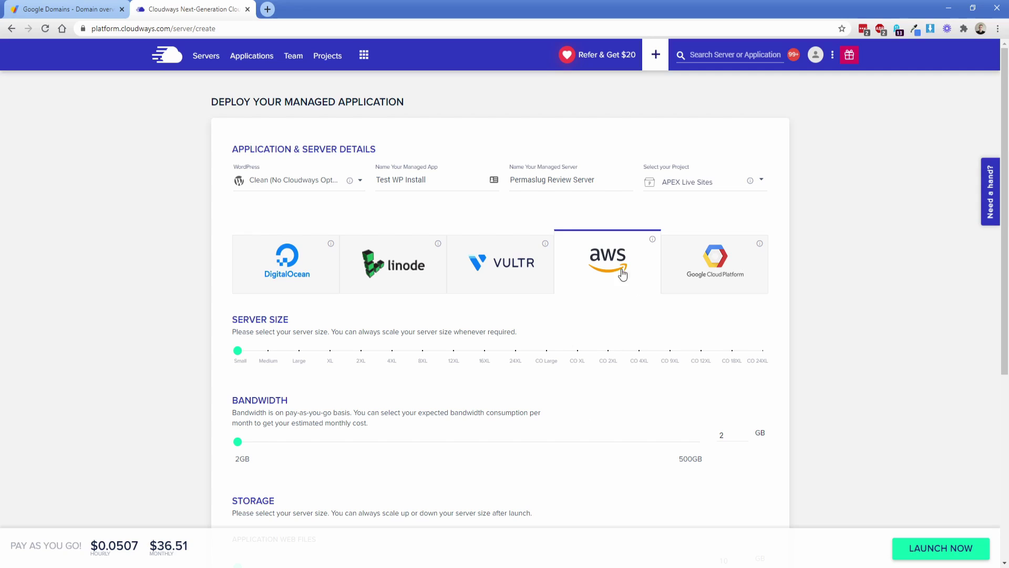
click(707, 273)
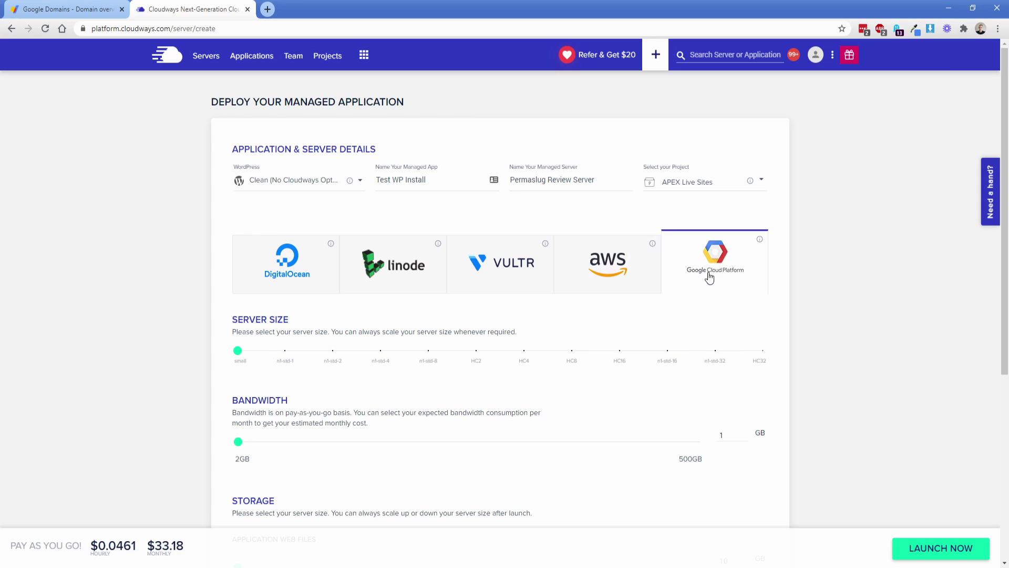
click(628, 272)
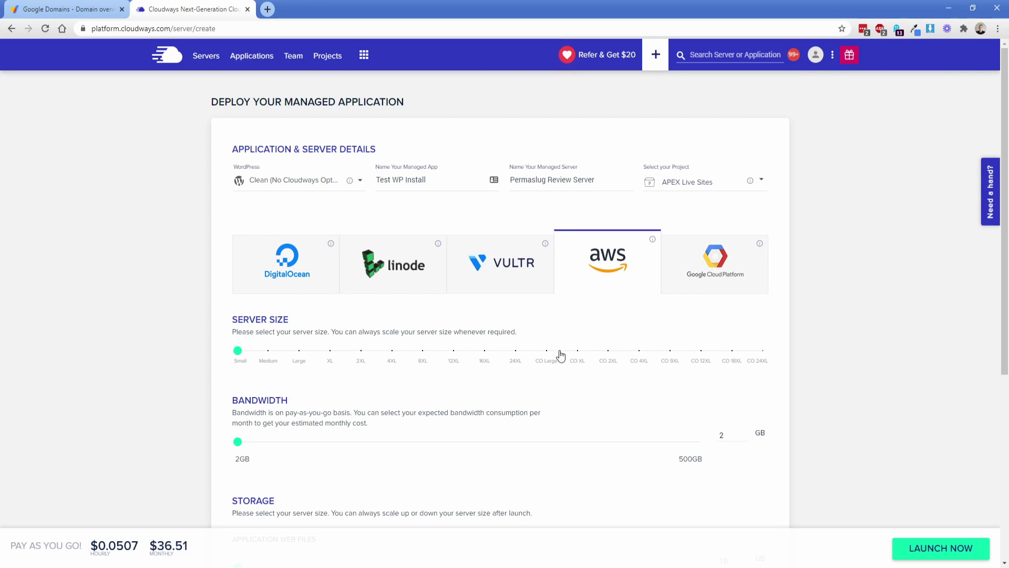
click(763, 354)
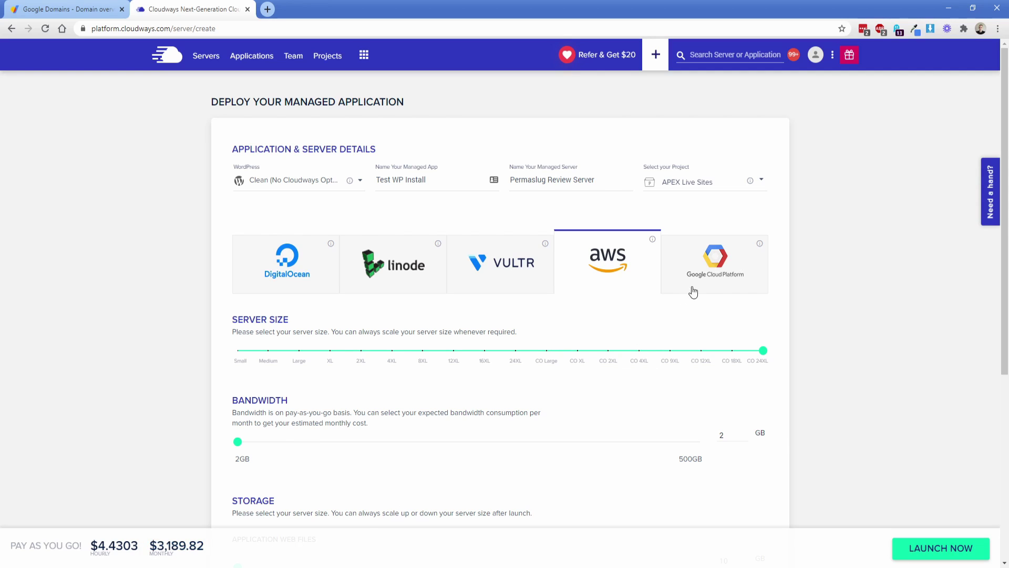
click(715, 267)
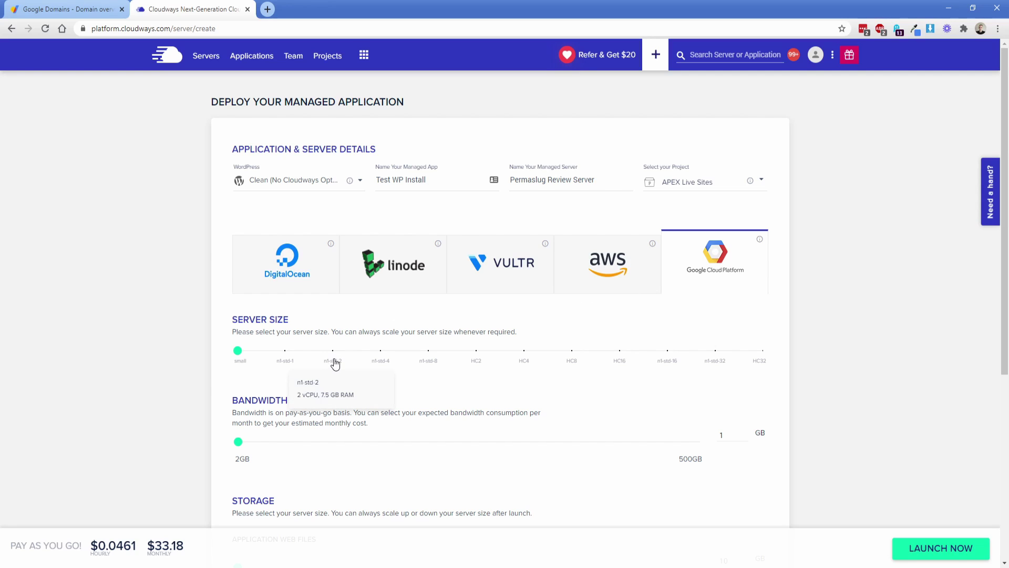
Set the size to n1-std-2 with 302 GB bandwidth, 195 GB web files and 20 GB database
click(335, 361)
scroll(254, 387, down, 2)
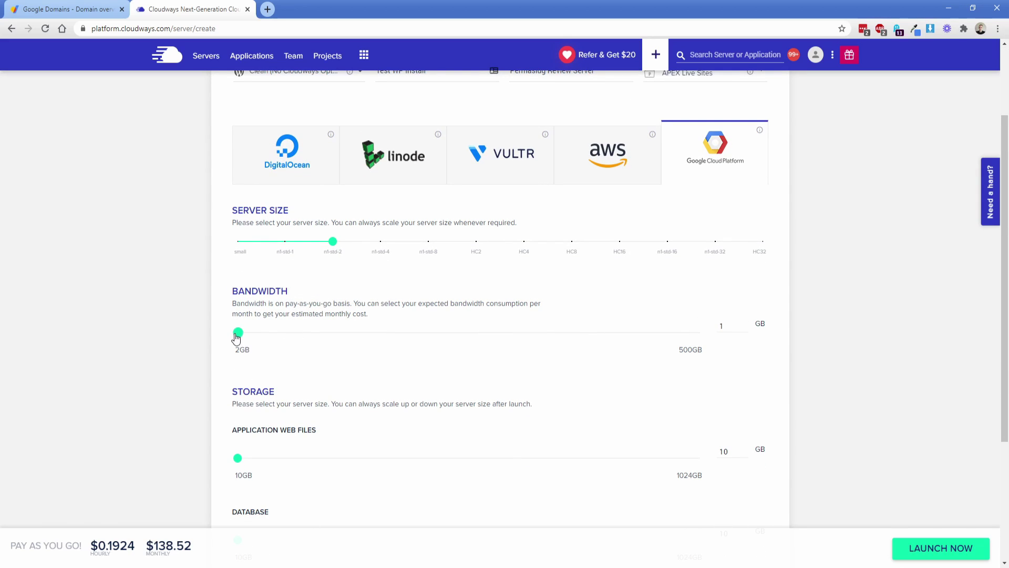
drag(237, 338, 517, 335)
scroll(517, 331, down, 2)
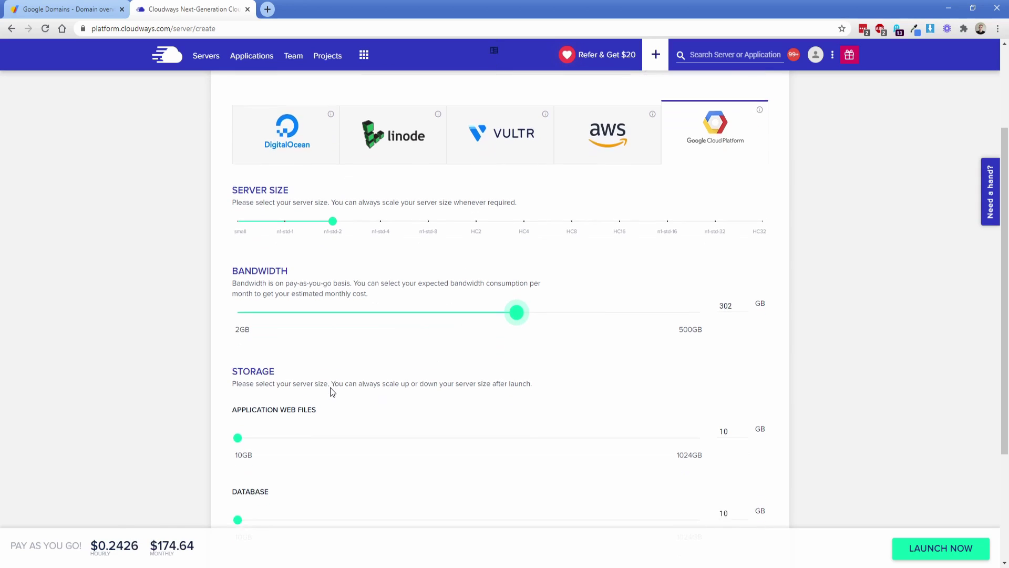
drag(282, 352, 322, 357)
scroll(313, 394, down, 1)
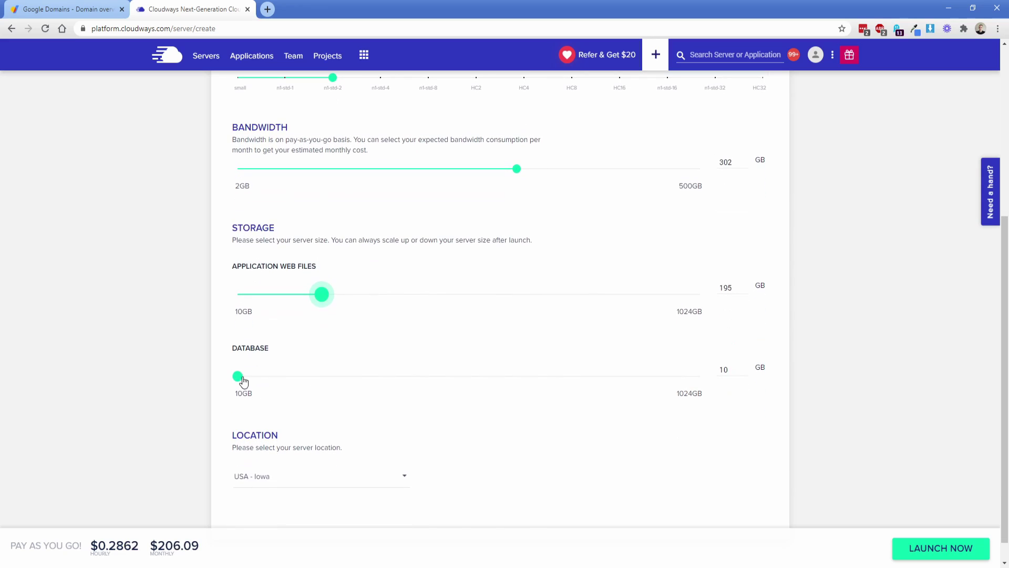
double_click(734, 370)
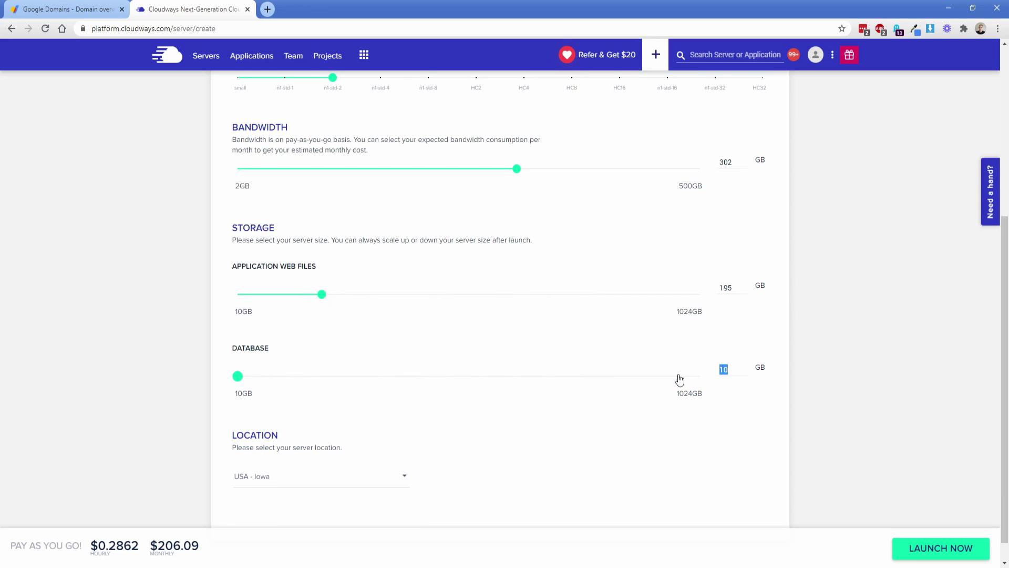
text(20)
Place the server in USA - North Virginia, bringing the total to $223.61 monthly
click(276, 475)
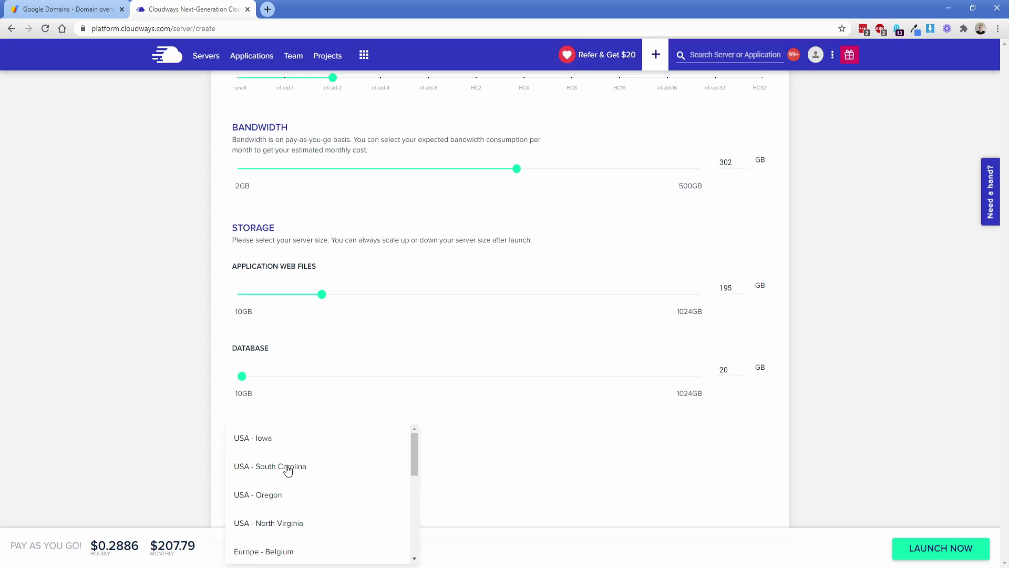
click(281, 521)
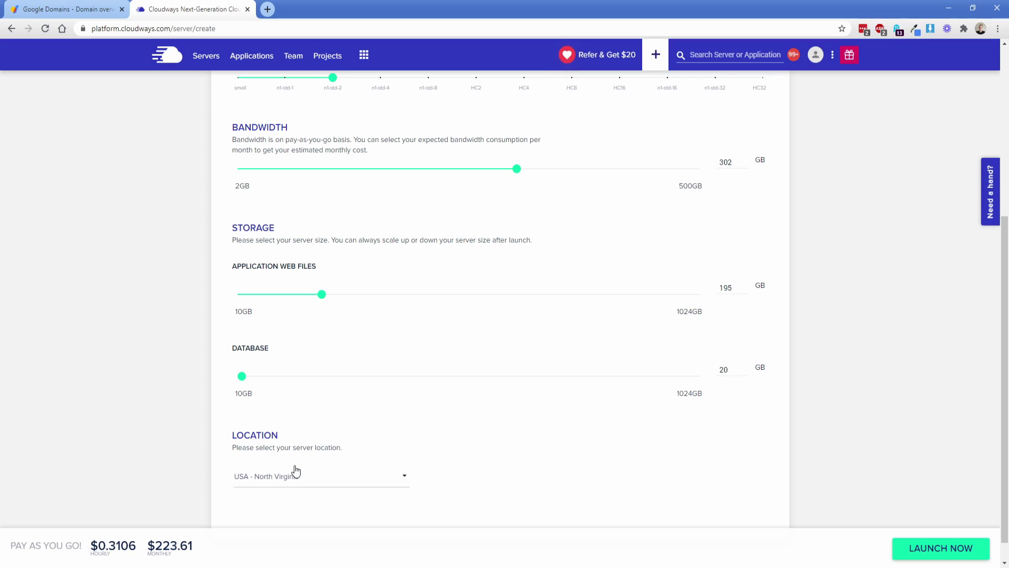
scroll(386, 455, down, 1)
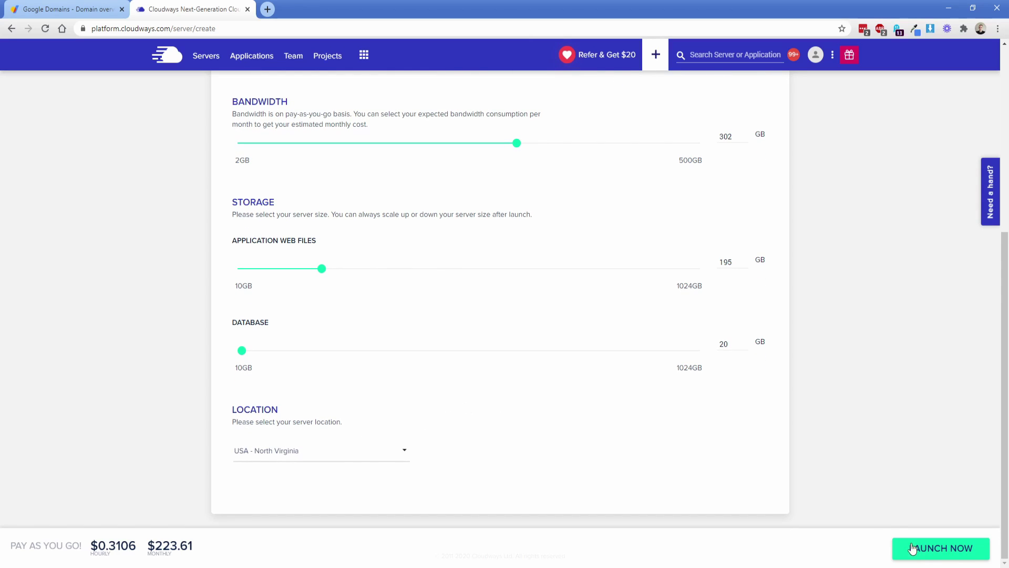
scroll(463, 431, up, 6)
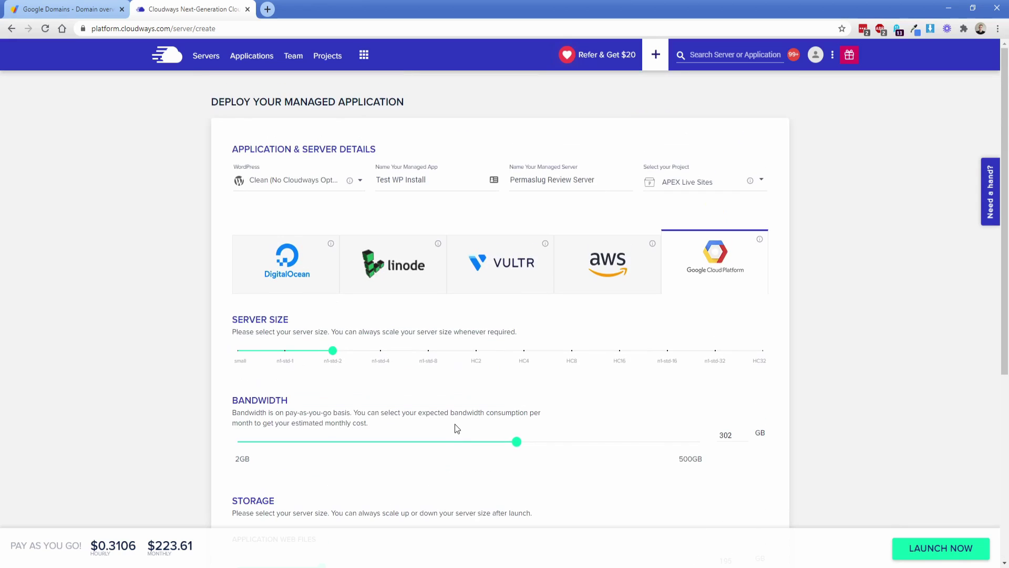
Switch the provider to Vultr and try High Frequency before returning to the Standard server type
click(492, 290)
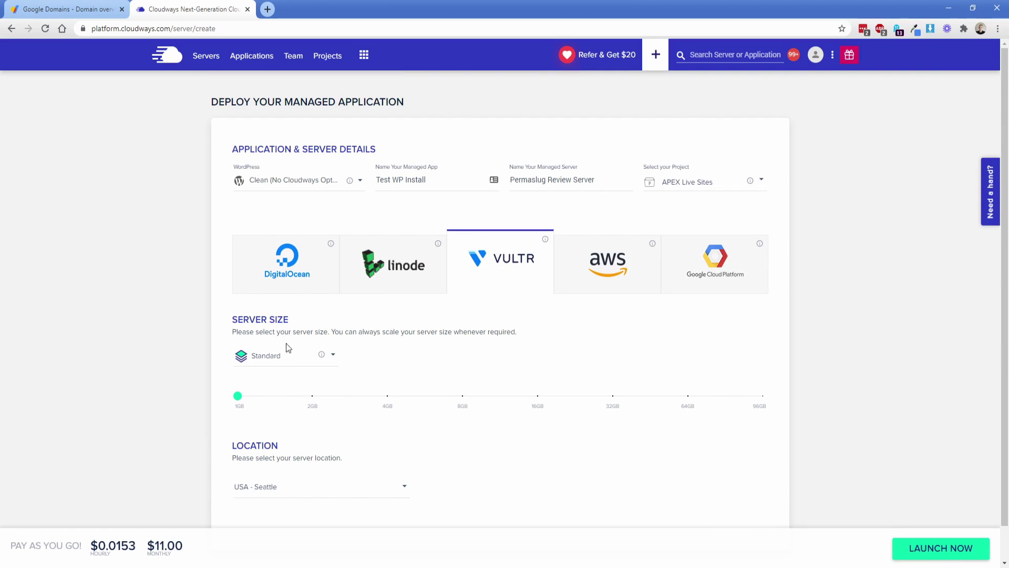
click(272, 360)
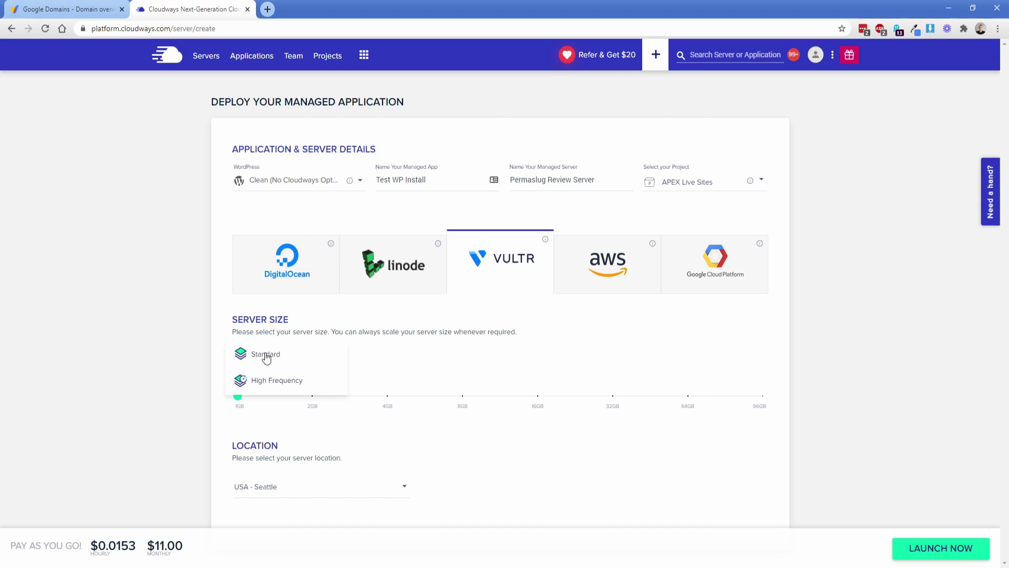
click(270, 380)
mouse_move(323, 355)
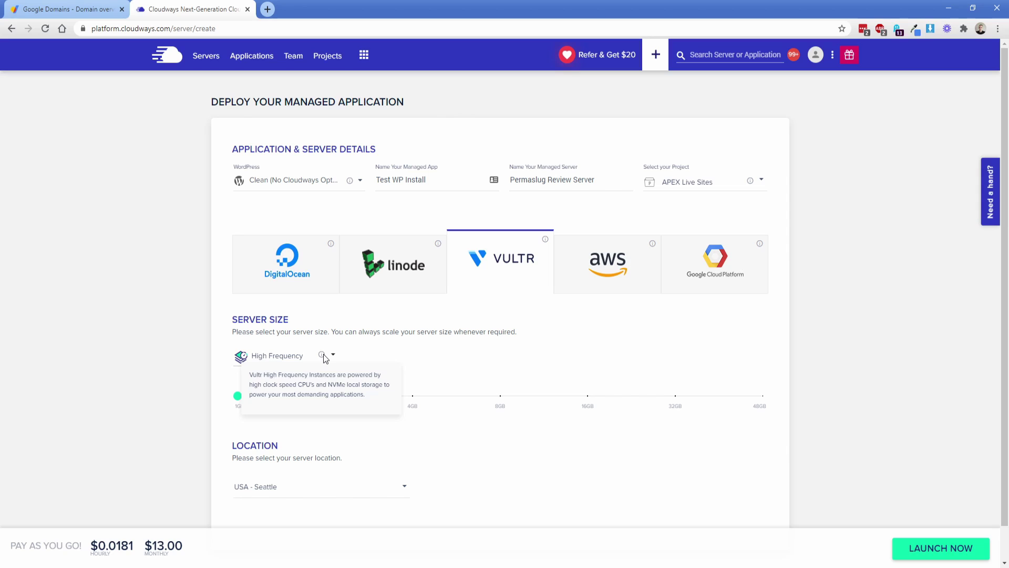
click(268, 355)
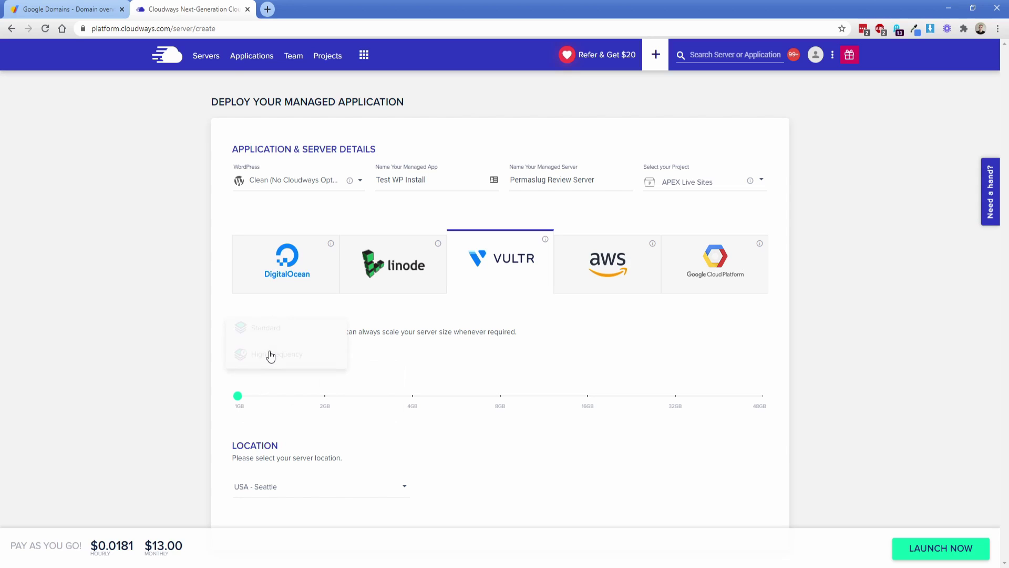
click(263, 327)
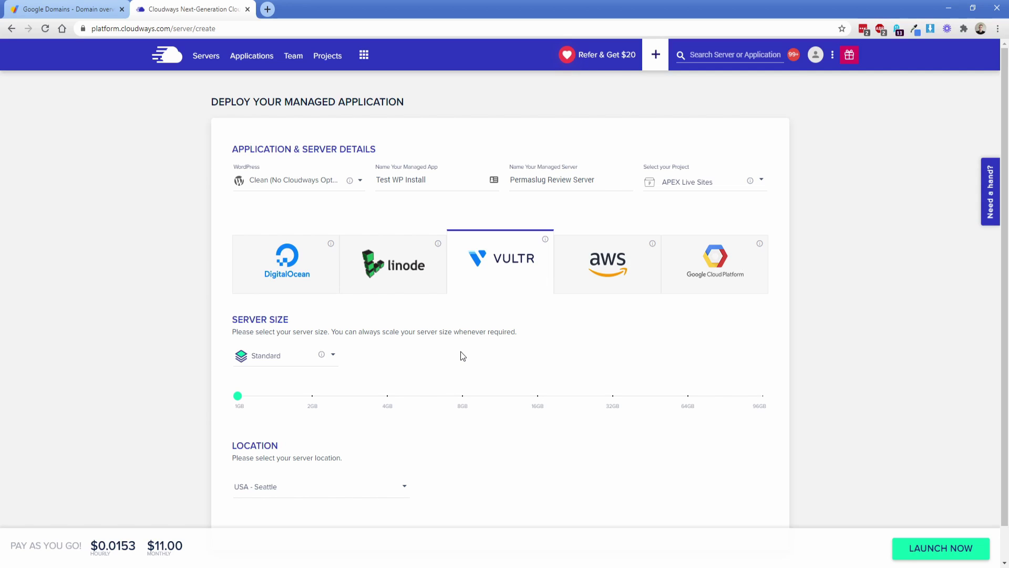
Set the Vultr Standard size to 8GB and check its $84.00 monthly price
scroll(460, 351, down, 1)
mouse_move(464, 368)
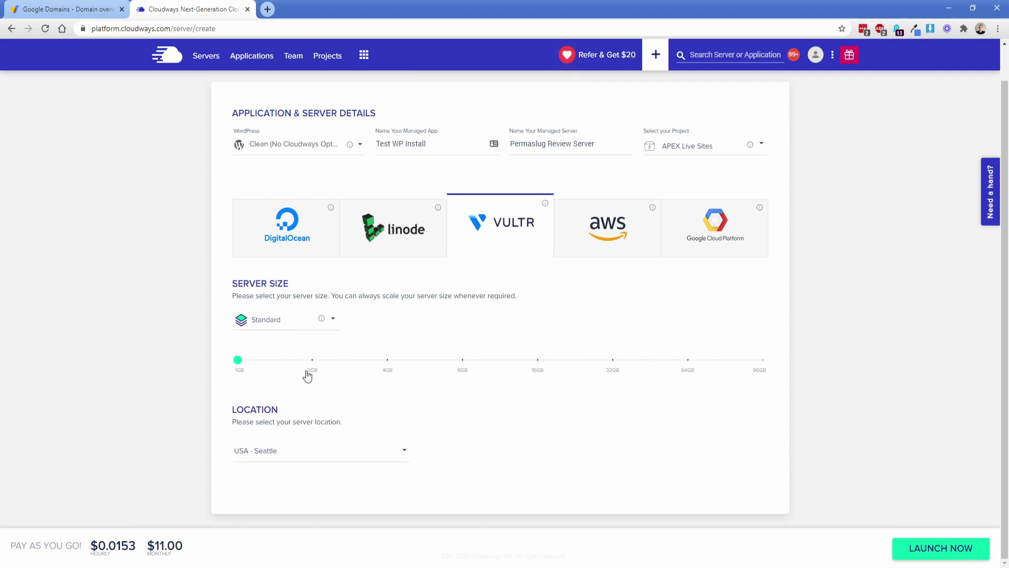
mouse_move(390, 371)
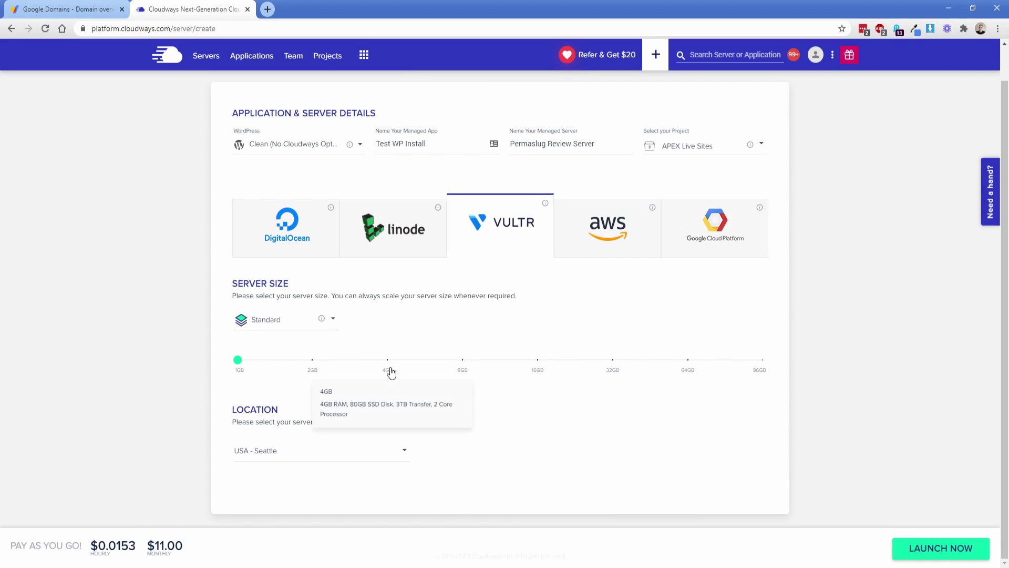
click(466, 372)
drag(145, 555, 204, 548)
click(204, 547)
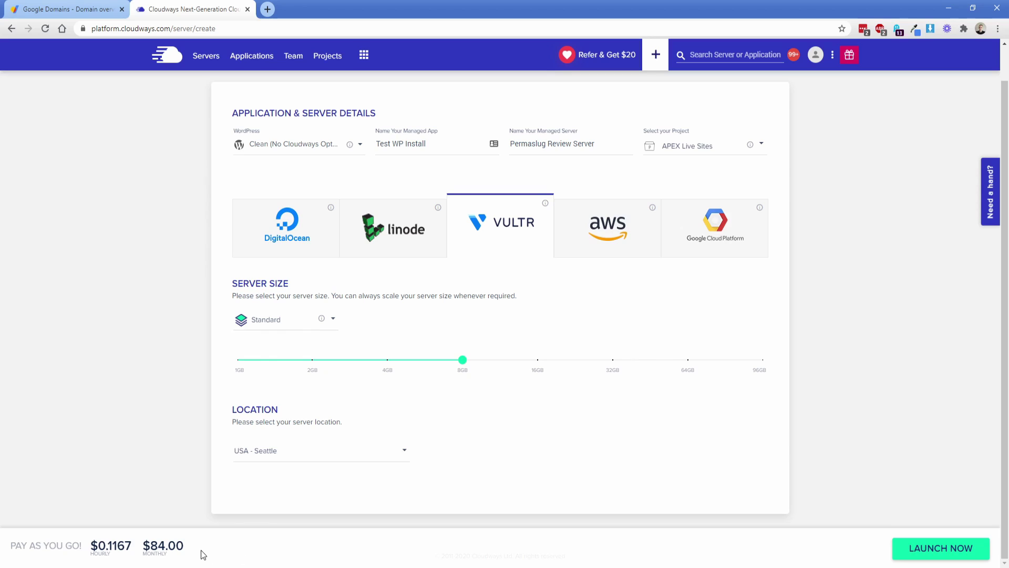
drag(204, 551, 142, 549)
click(211, 550)
mouse_move(462, 362)
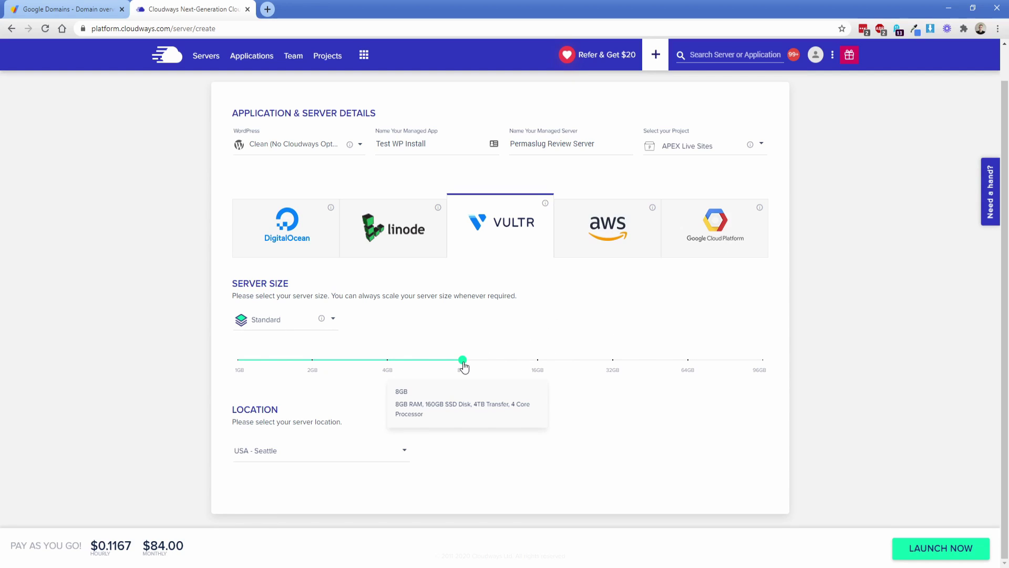
Switch to Google Cloud Platform and back to Vultr, selecting the 8GB size
click(715, 233)
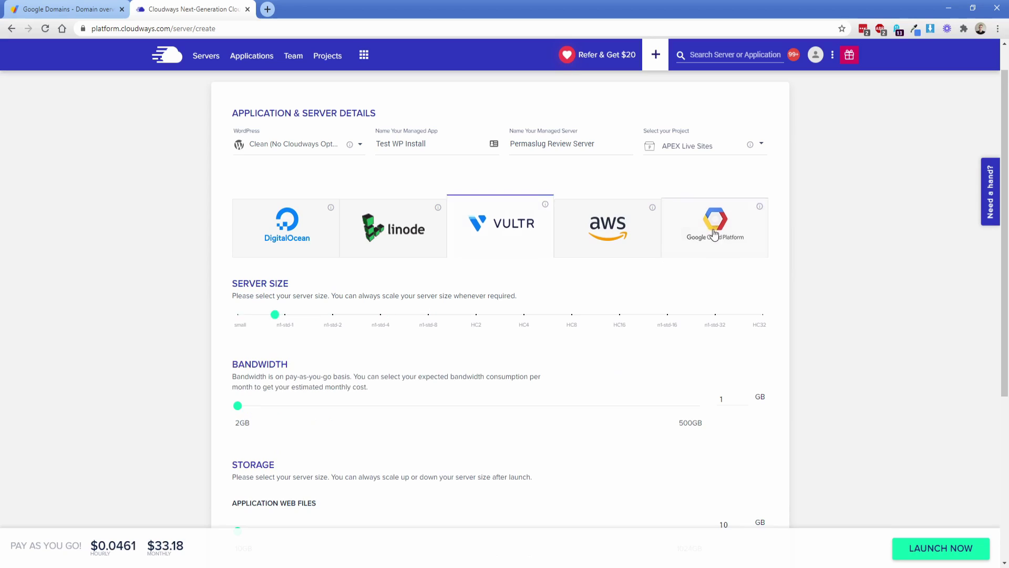
click(332, 315)
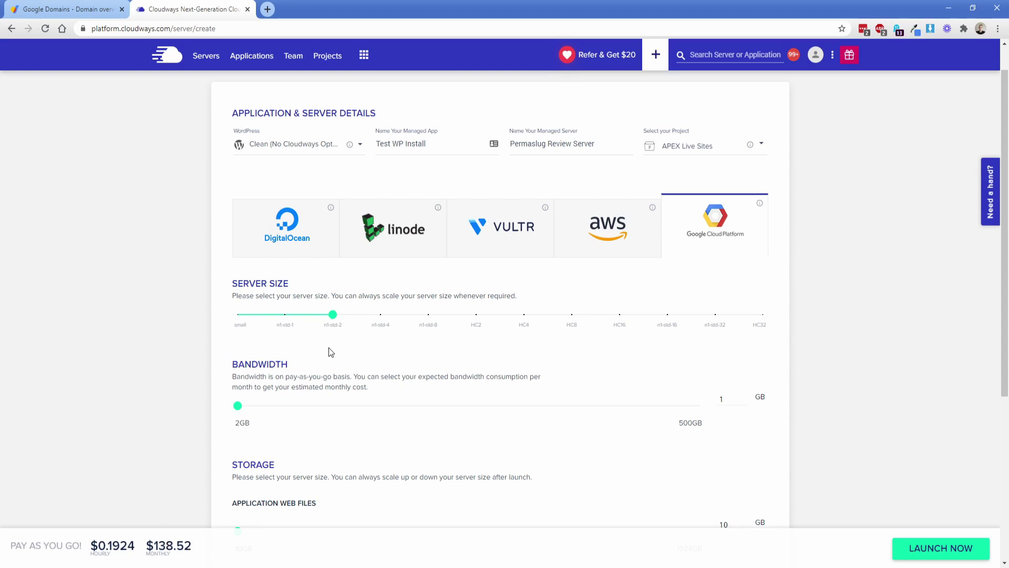
click(500, 237)
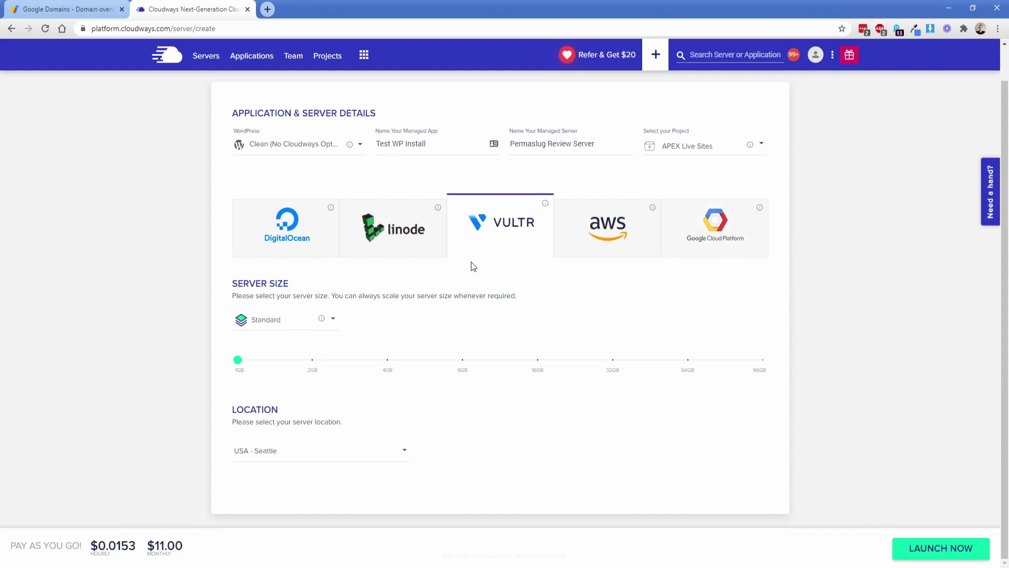
click(462, 363)
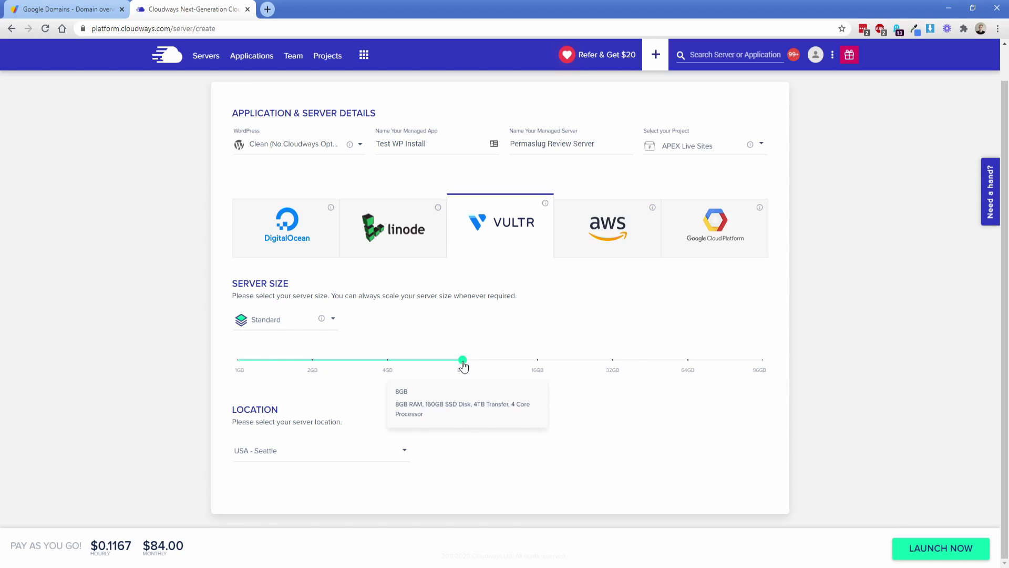
Browse the location list without changing it, leaving Standard 1GB in USA - Seattle at $11
click(325, 456)
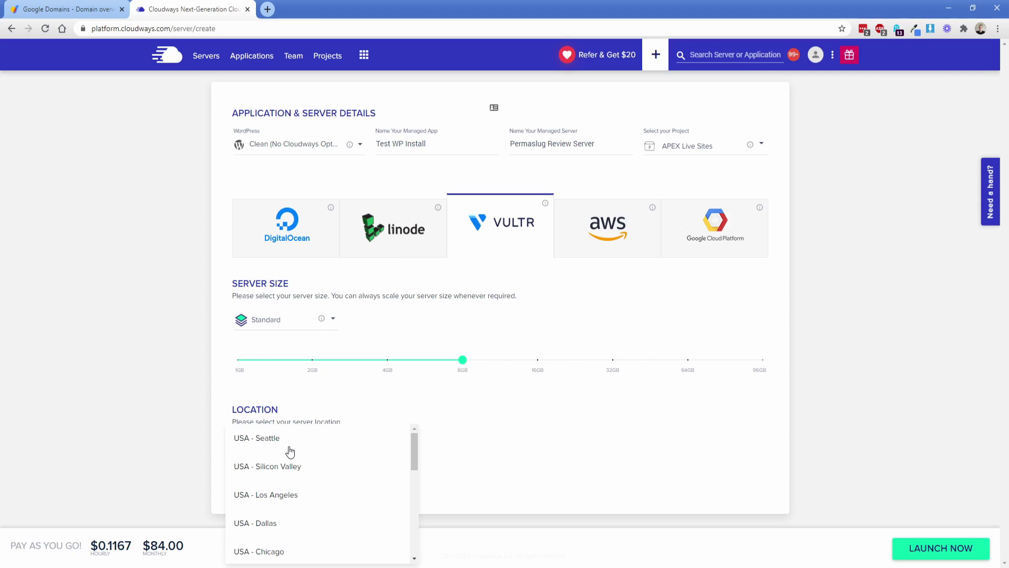
scroll(296, 453, down, 1)
scroll(296, 454, down, 2)
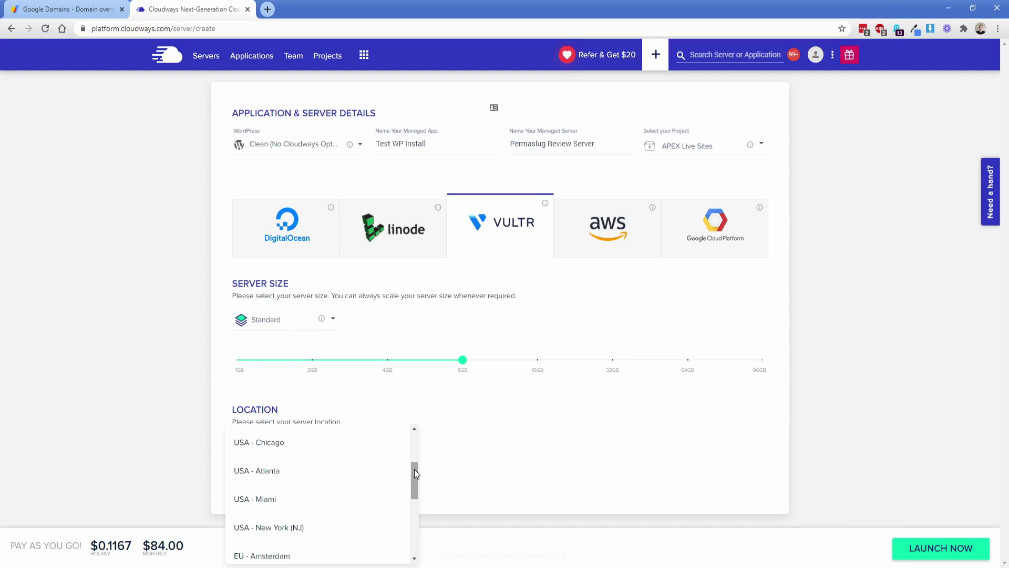
drag(415, 469, 401, 505)
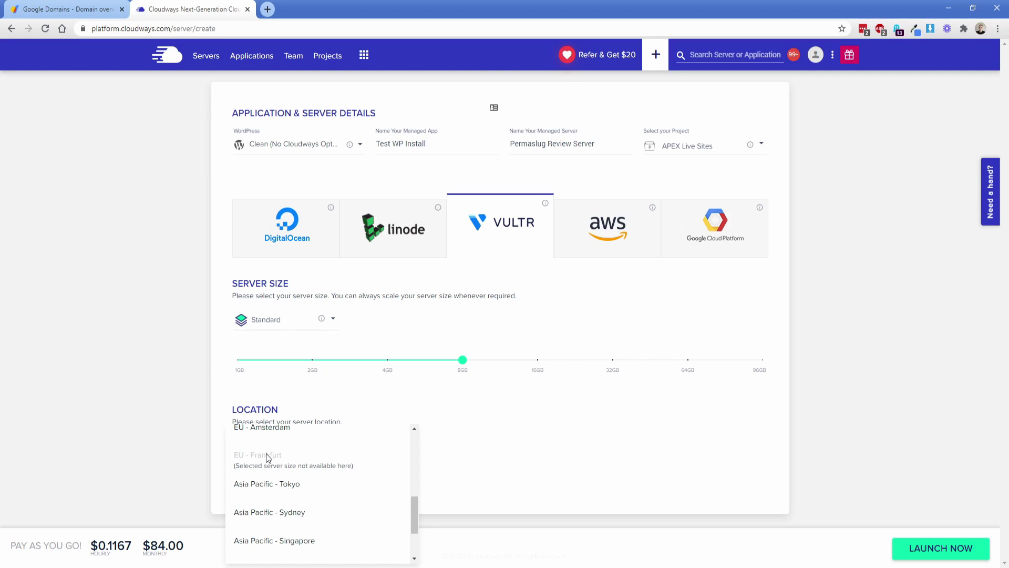
scroll(268, 457, down, 3)
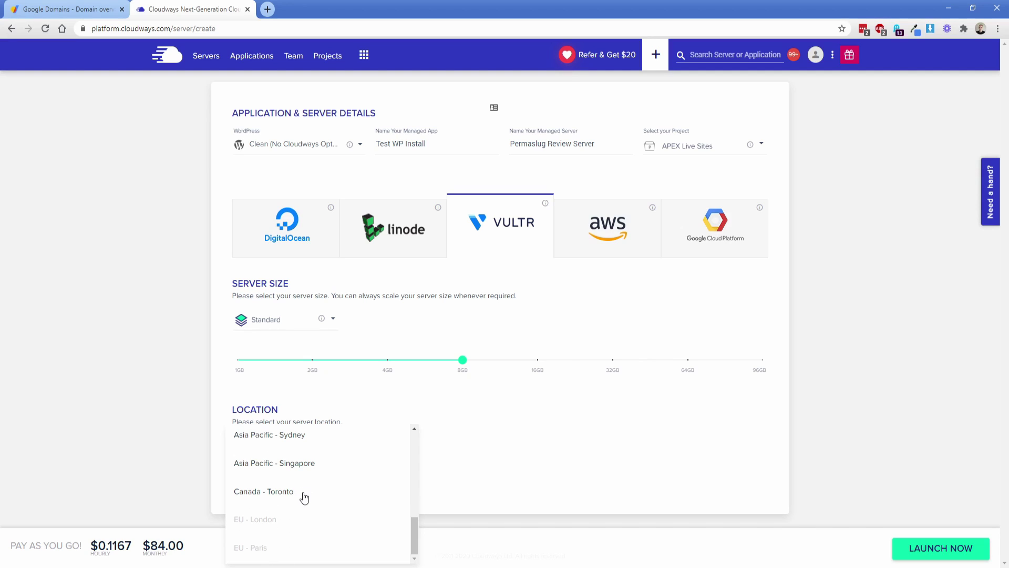
scroll(310, 486, up, 1)
scroll(312, 482, up, 10)
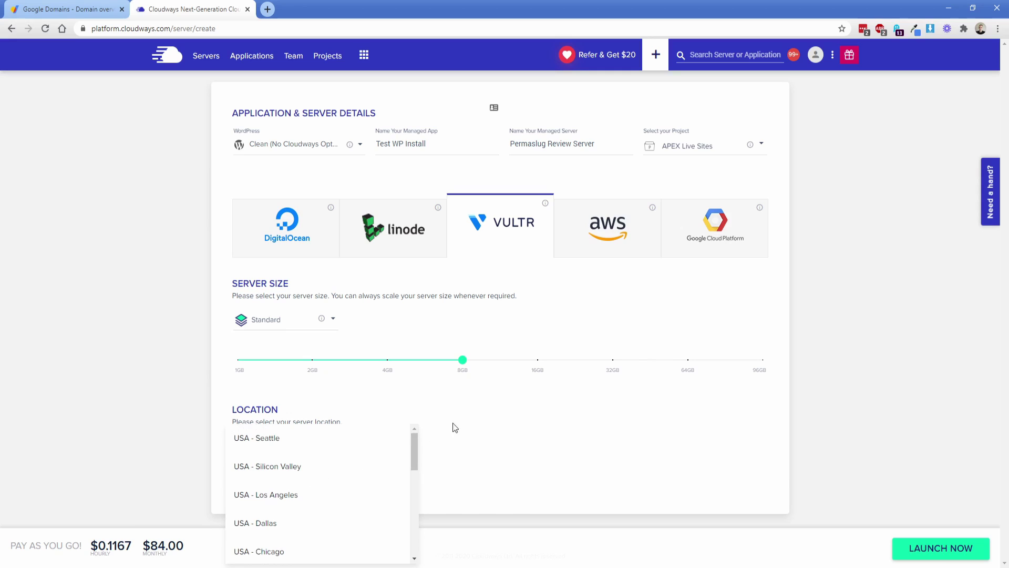
click(478, 420)
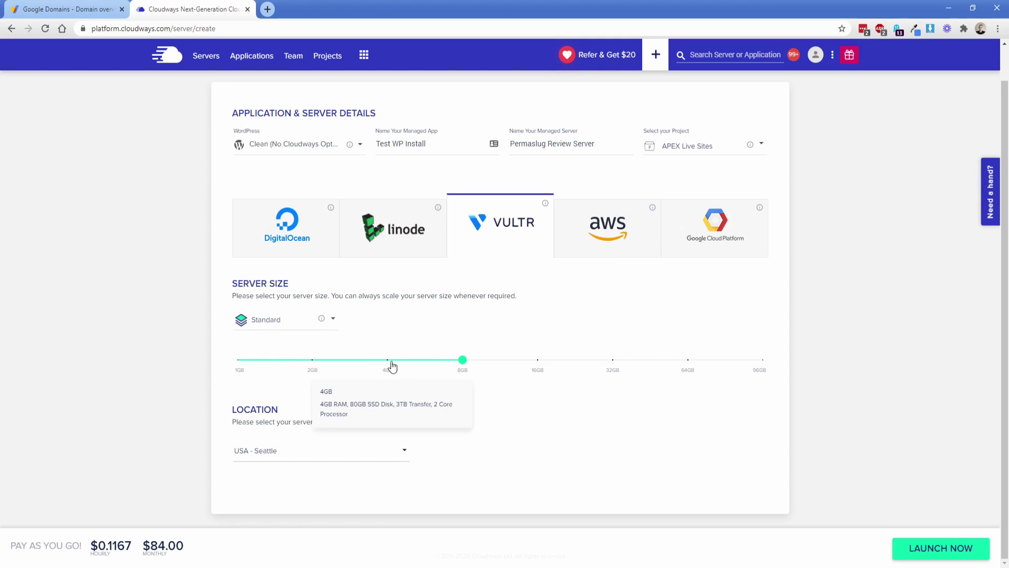
mouse_move(469, 367)
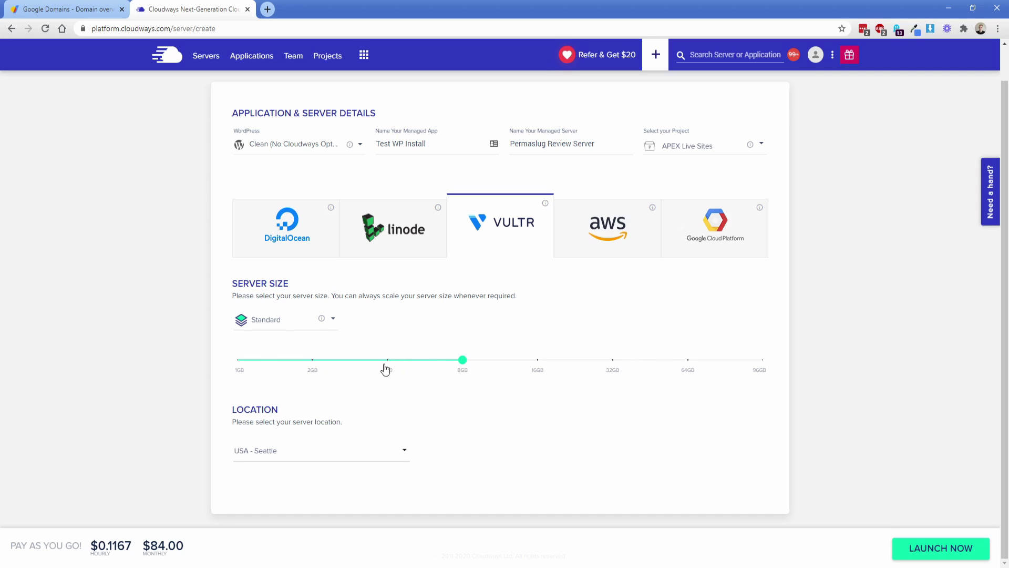
mouse_move(387, 371)
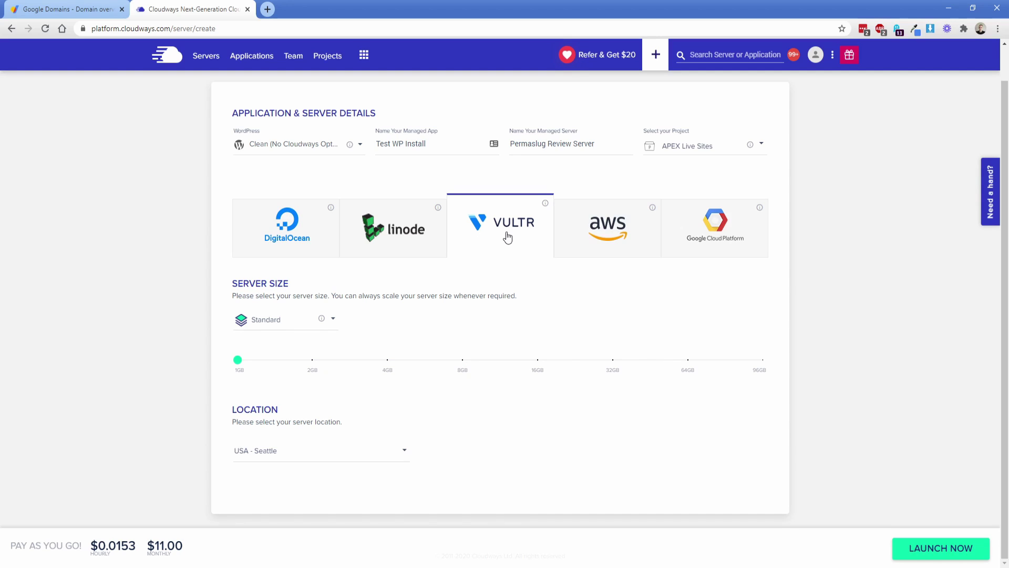
Choose the High Frequency plan at 2GB after briefly trying 8GB
click(283, 326)
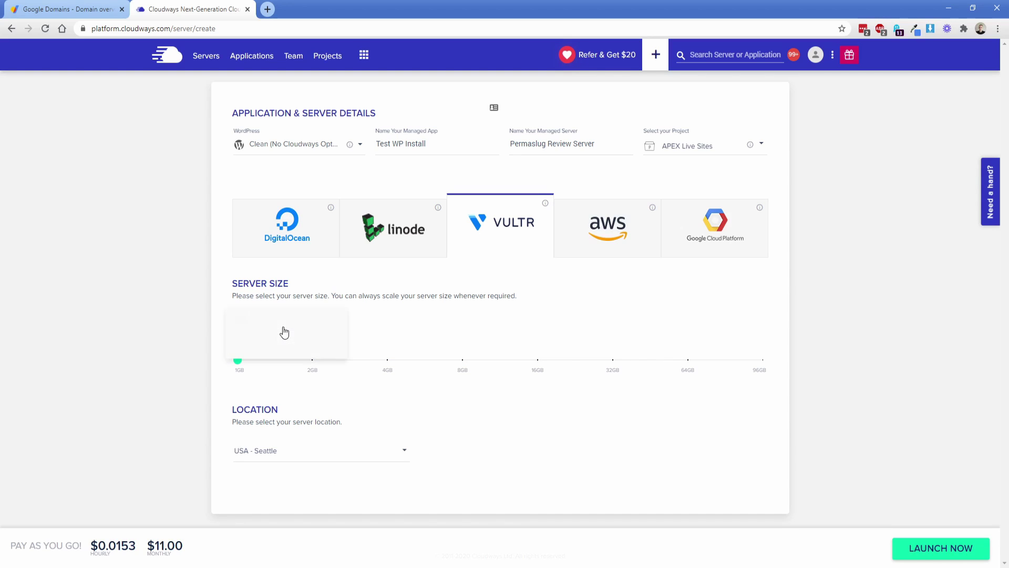
click(273, 345)
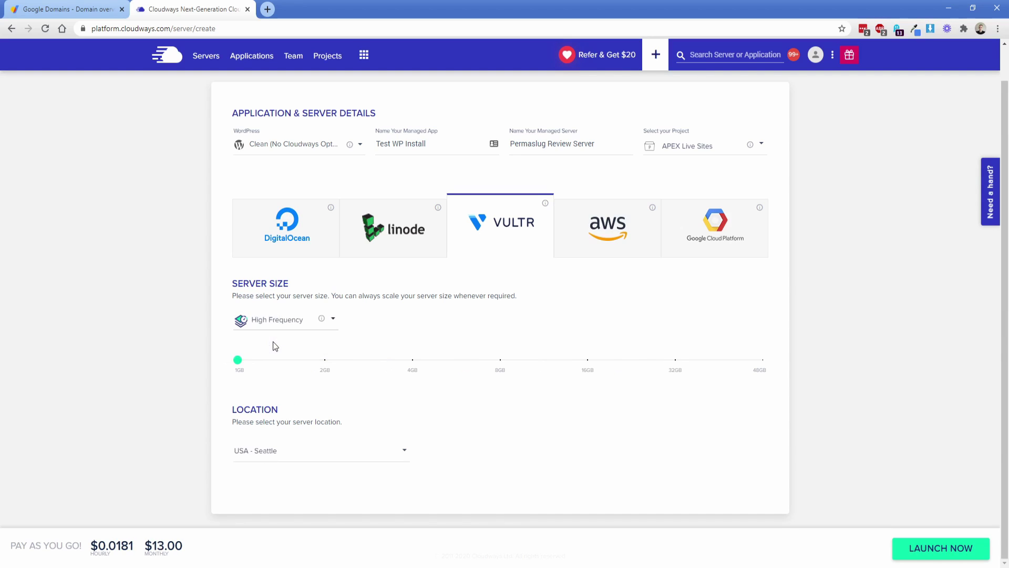
click(325, 365)
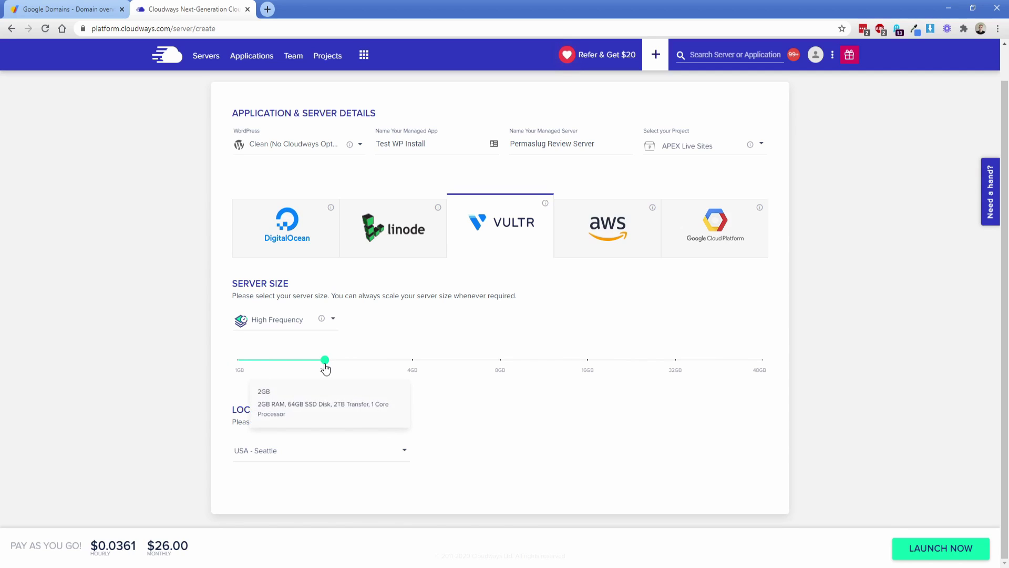
click(503, 366)
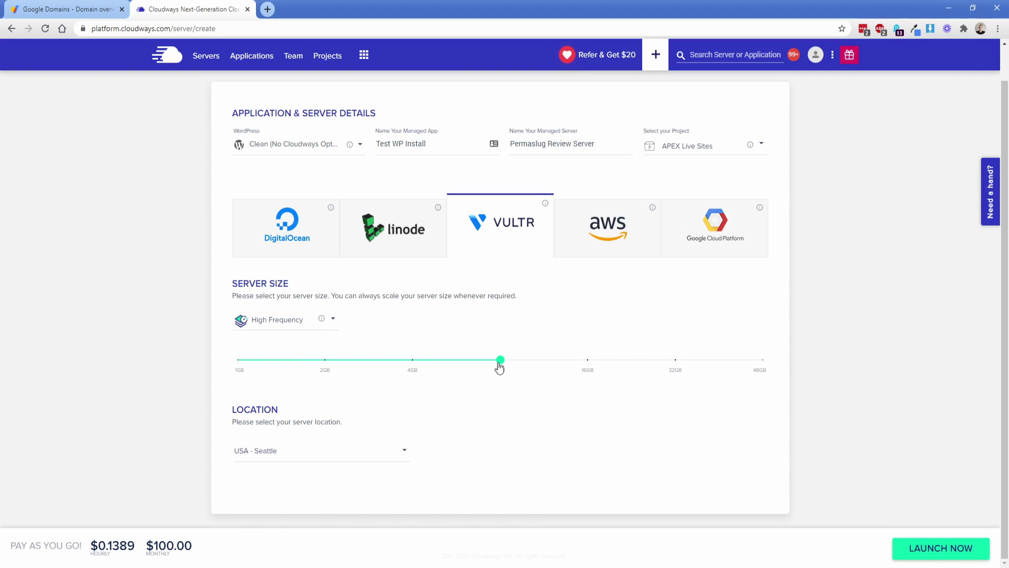
mouse_move(503, 365)
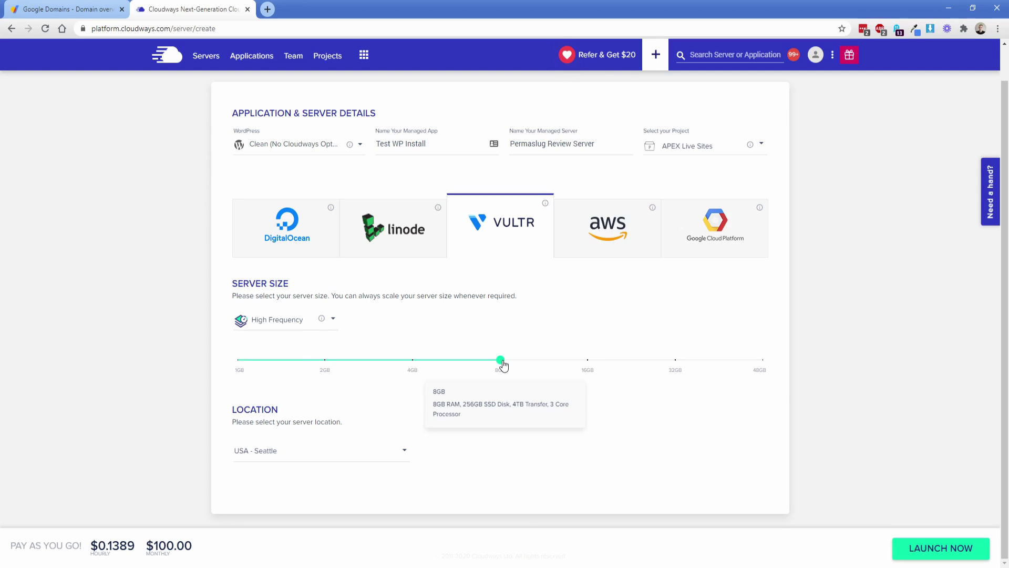
click(325, 362)
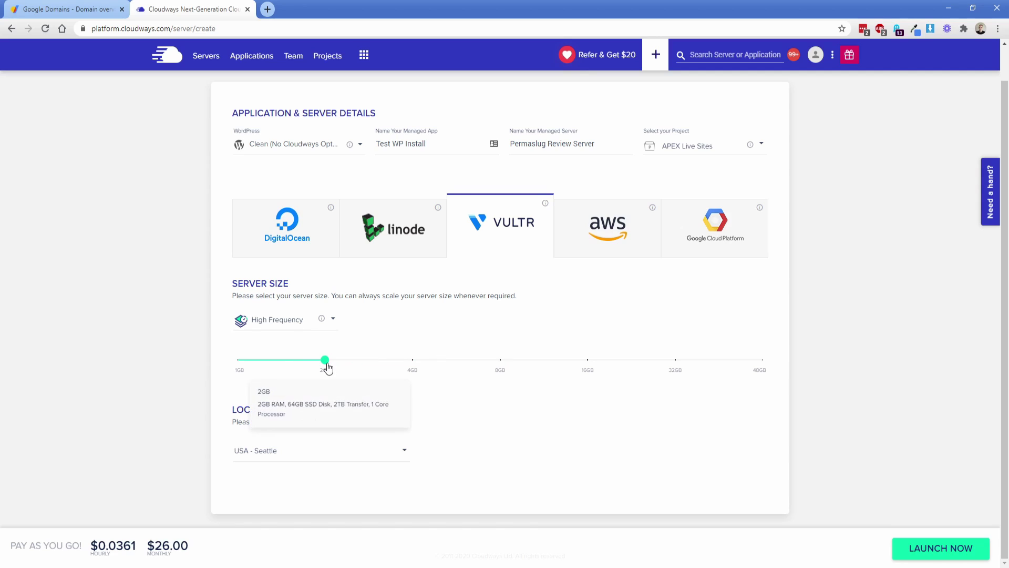
Place the server in USA - Chicago and launch it at $26 a month
click(252, 455)
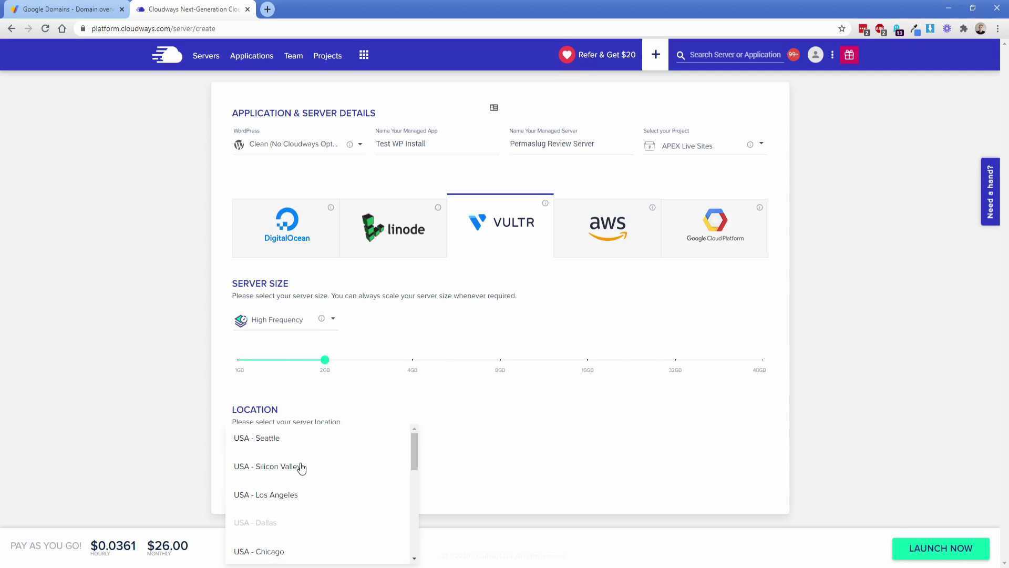
scroll(297, 464, down, 1)
scroll(288, 500, down, 1)
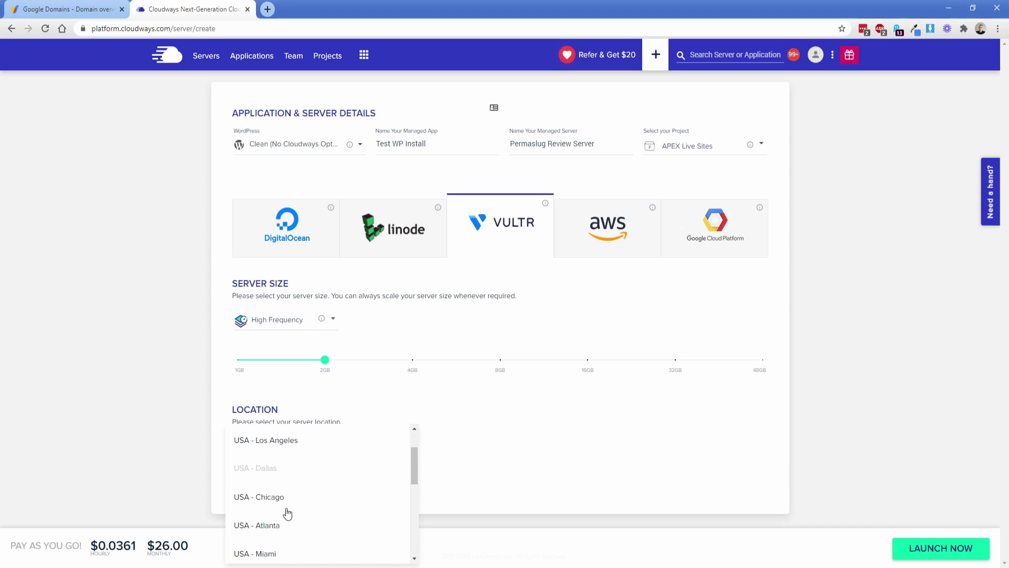
scroll(283, 513, down, 2)
scroll(271, 499, up, 2)
click(273, 497)
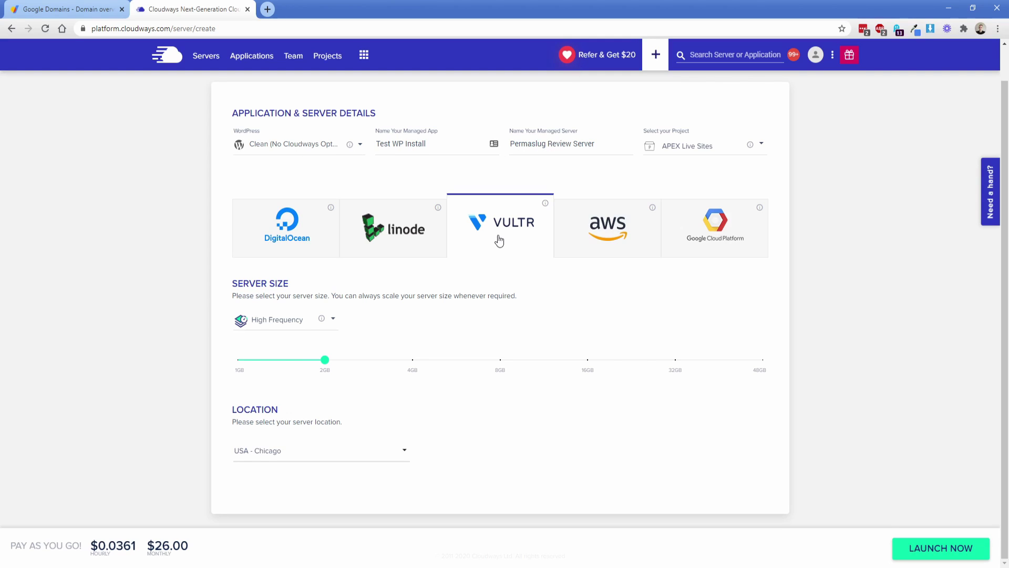
mouse_move(326, 363)
click(939, 550)
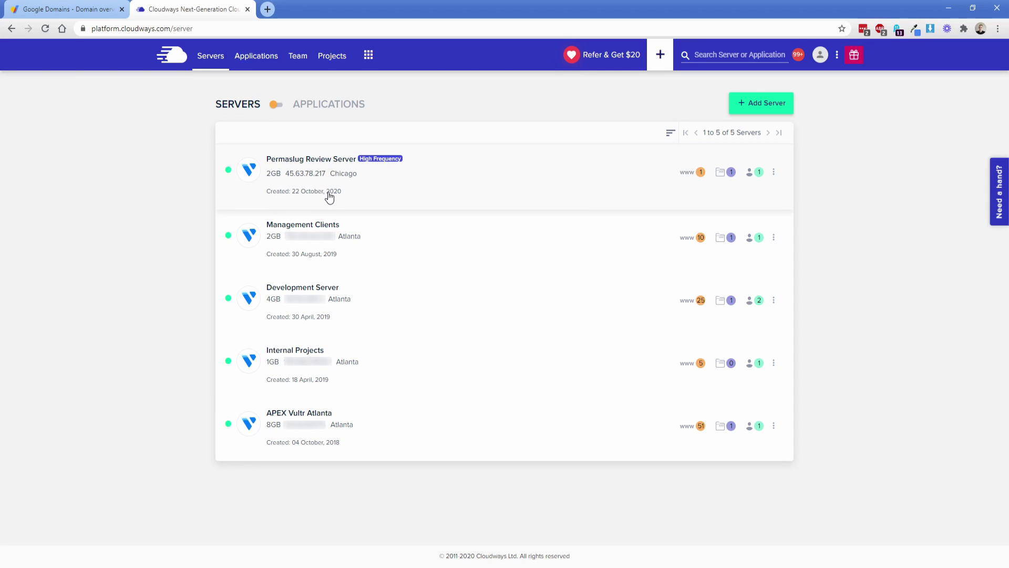
View the Test WP Install app on Permaslug Review Server and open its action menu
click(690, 176)
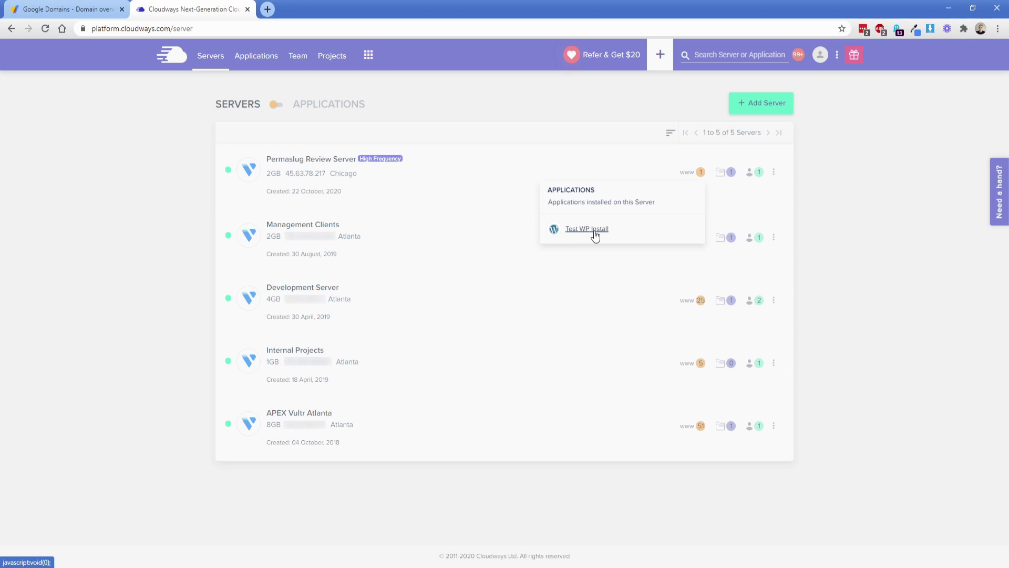
click(773, 172)
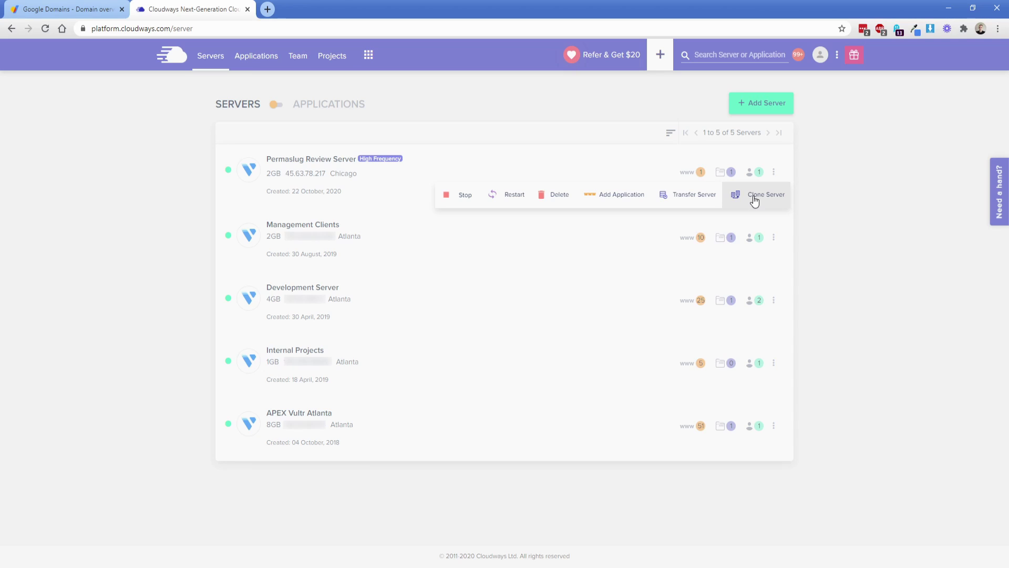
Open Permaslug Review Server's Master Credentials page with its SFTP and SSH details
click(431, 166)
click(431, 166)
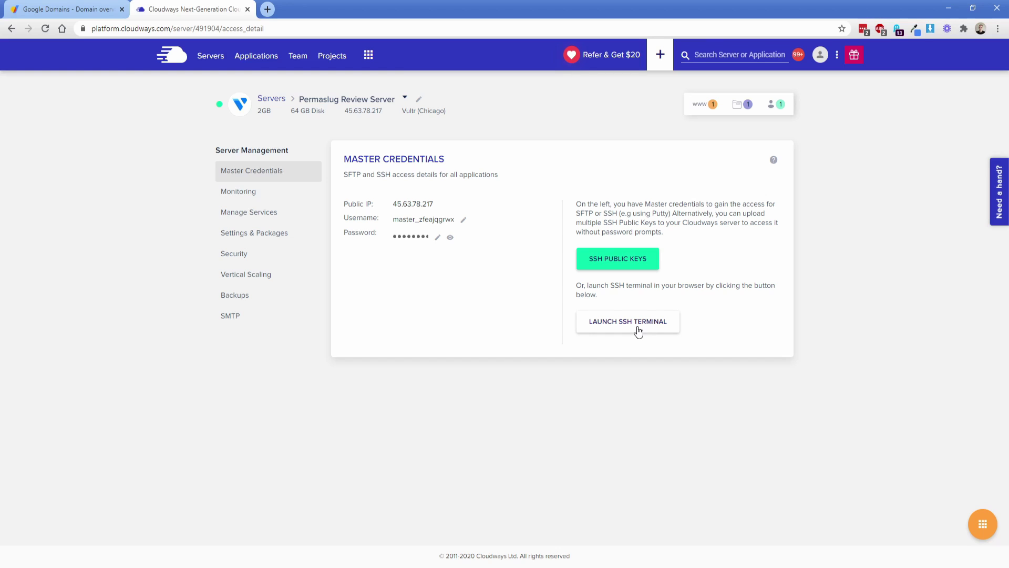
Show the Monitoring summary: 362 MB of 2 GB RAM, 2% CPU, 6.99 GB disk used
click(255, 195)
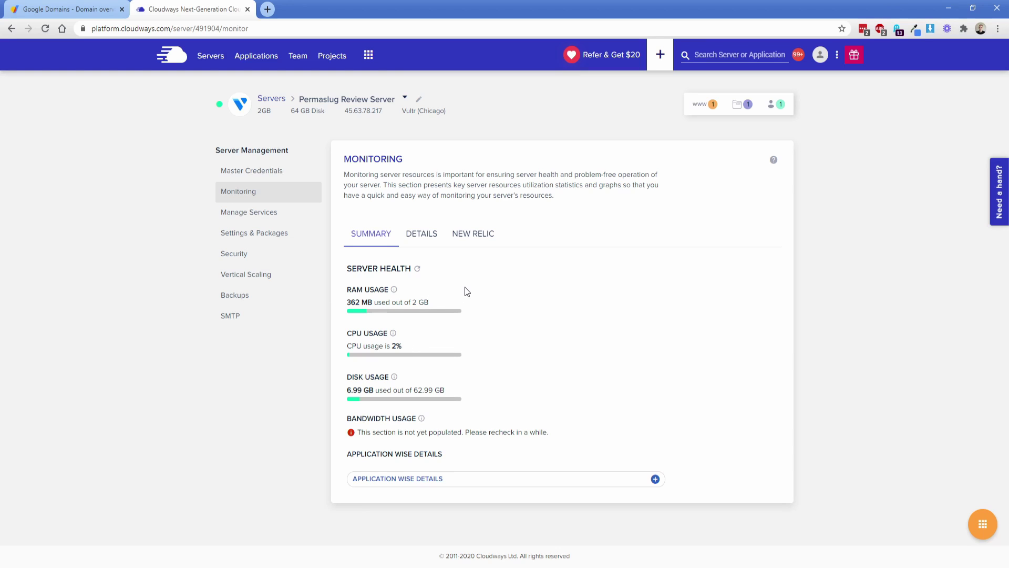
Show the one-hour Free memory chart in the monitoring details, then open Manage Services
click(421, 233)
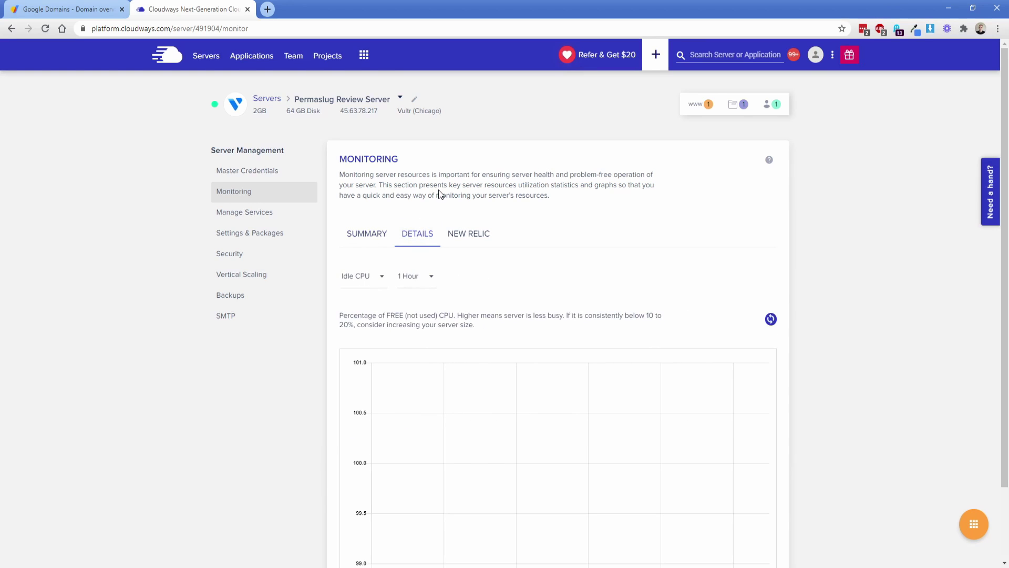
click(366, 287)
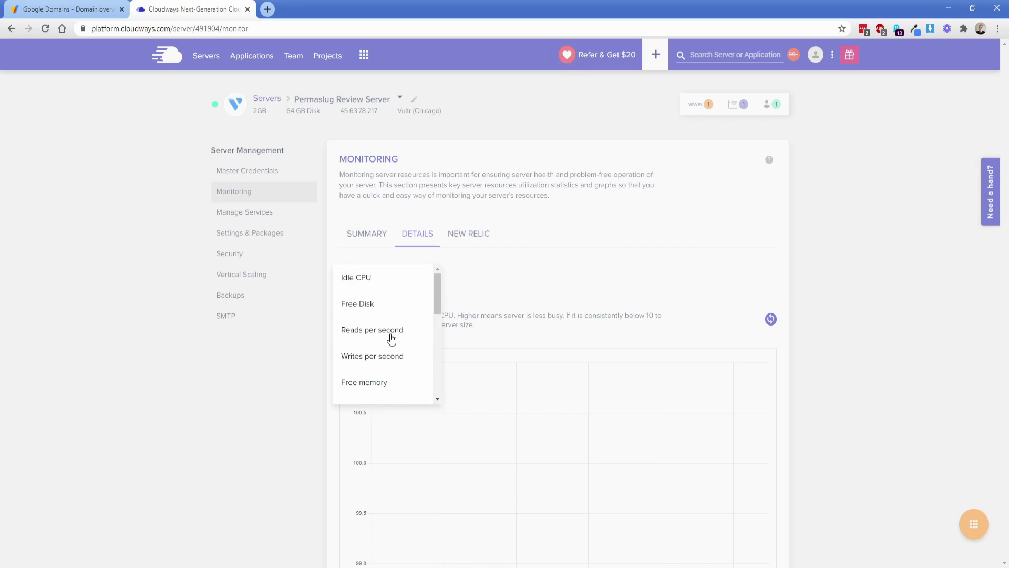
click(374, 388)
scroll(459, 336, down, 2)
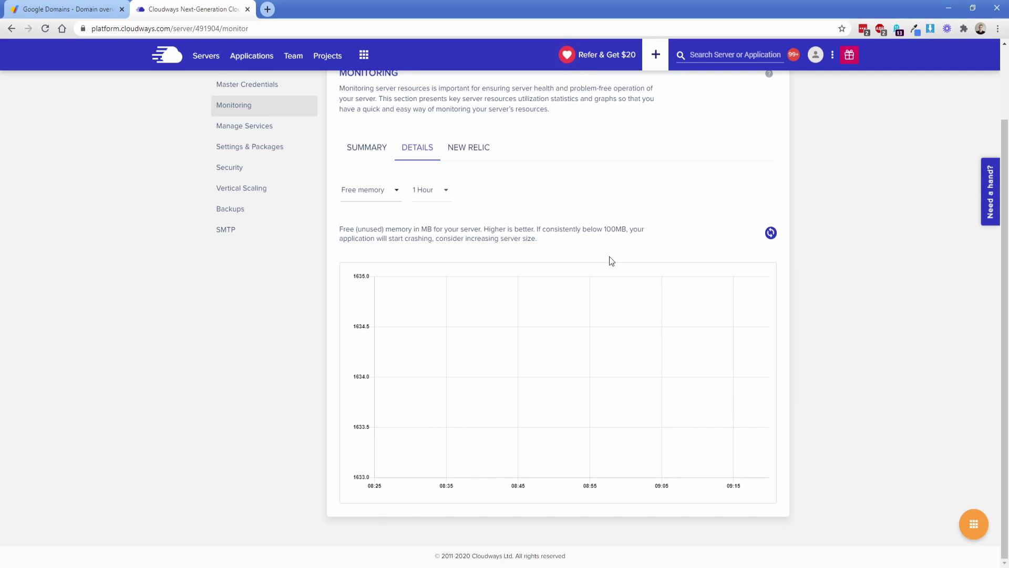
scroll(526, 245, up, 3)
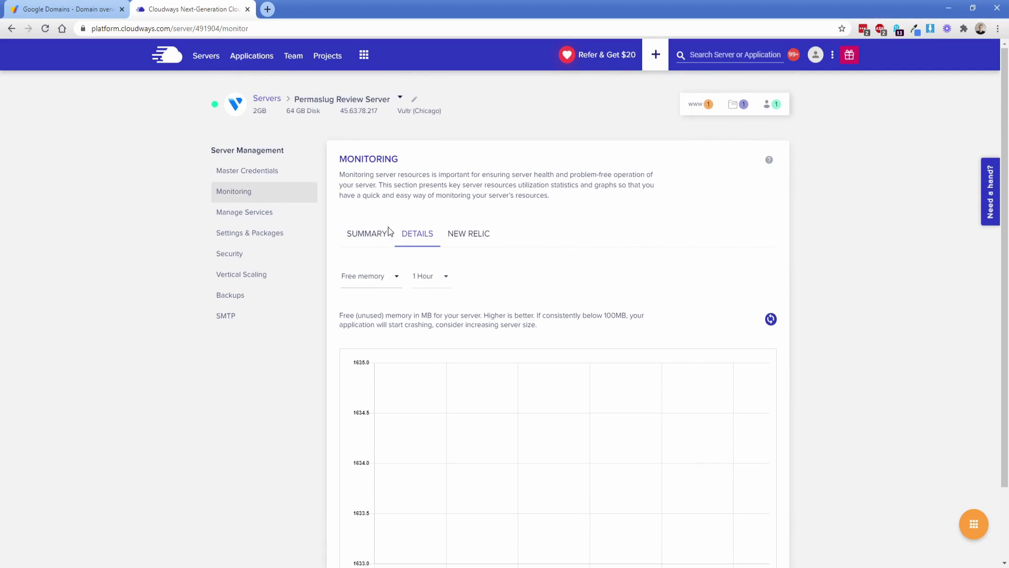
click(269, 215)
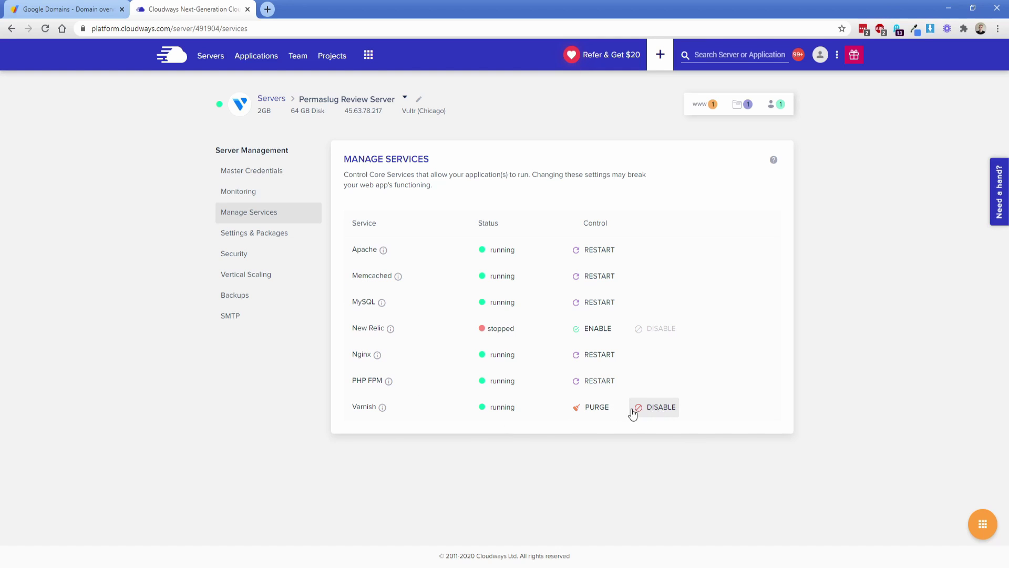
Open the server's Settings & Packages page: 60 sec execution limit, 10 MB upload, 128 MB memory
mouse_move(383, 409)
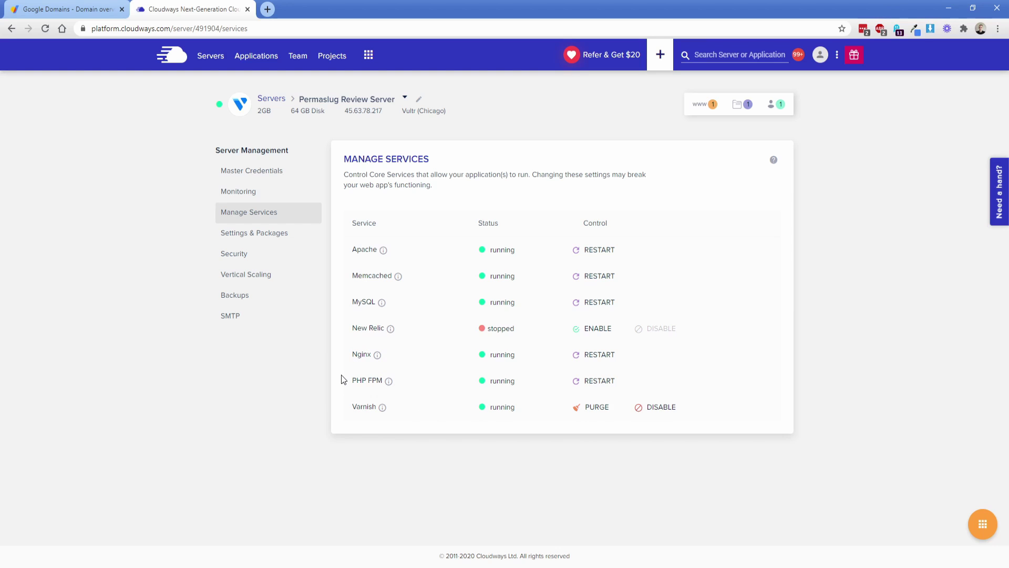
click(270, 235)
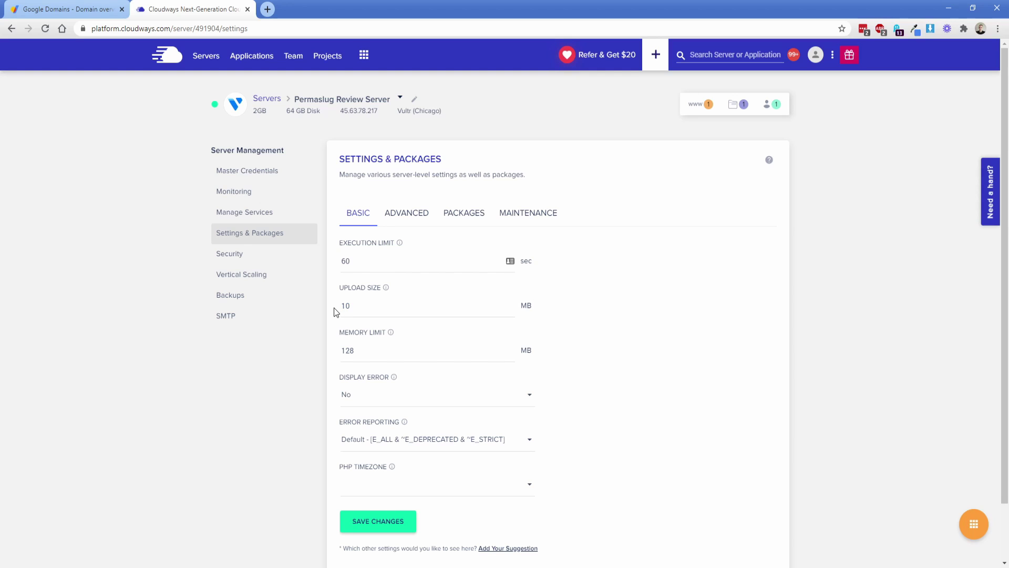
drag(355, 350, 334, 354)
scroll(334, 354, down, 1)
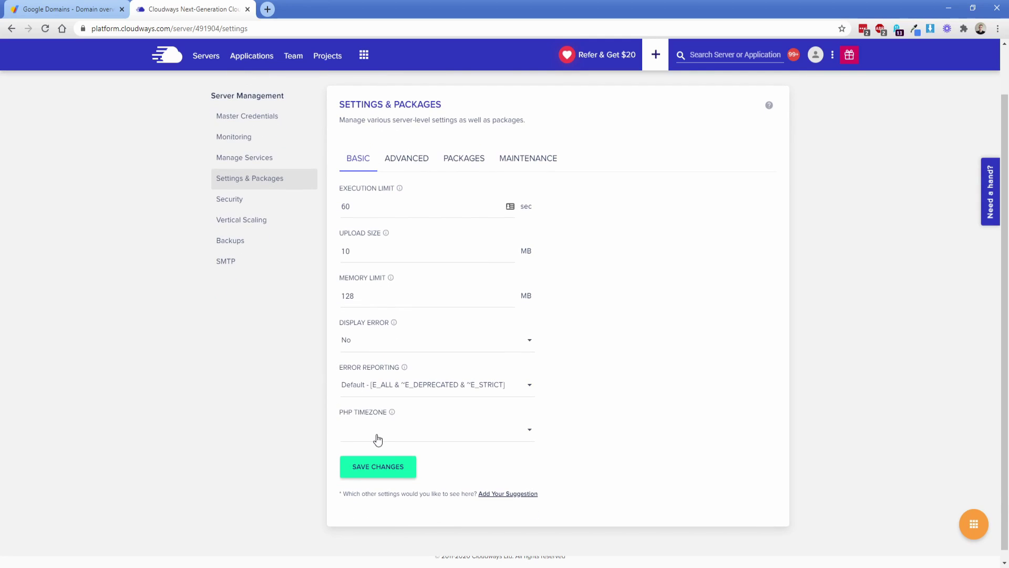
scroll(334, 421, up, 1)
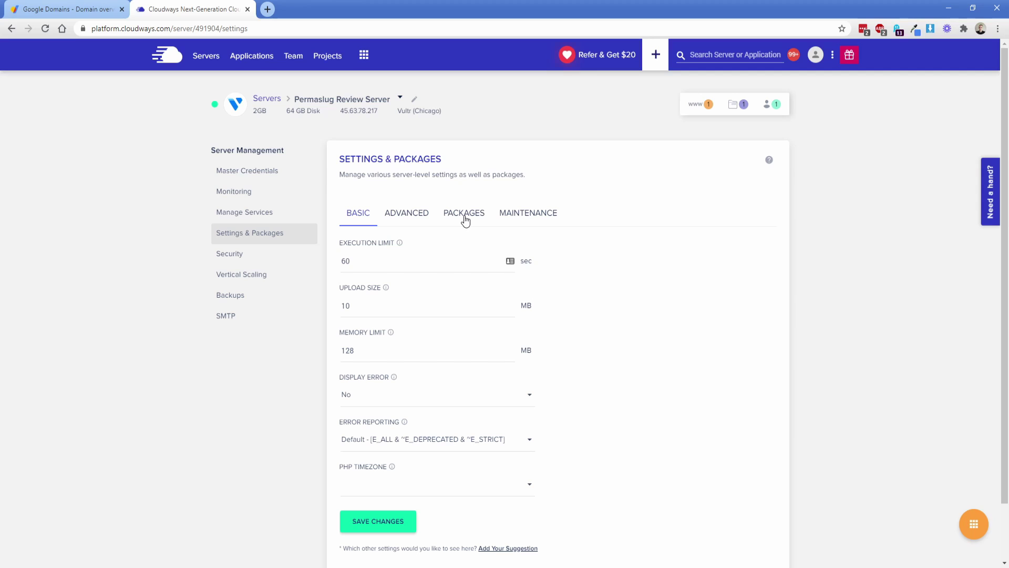
click(409, 214)
scroll(562, 292, down, 1)
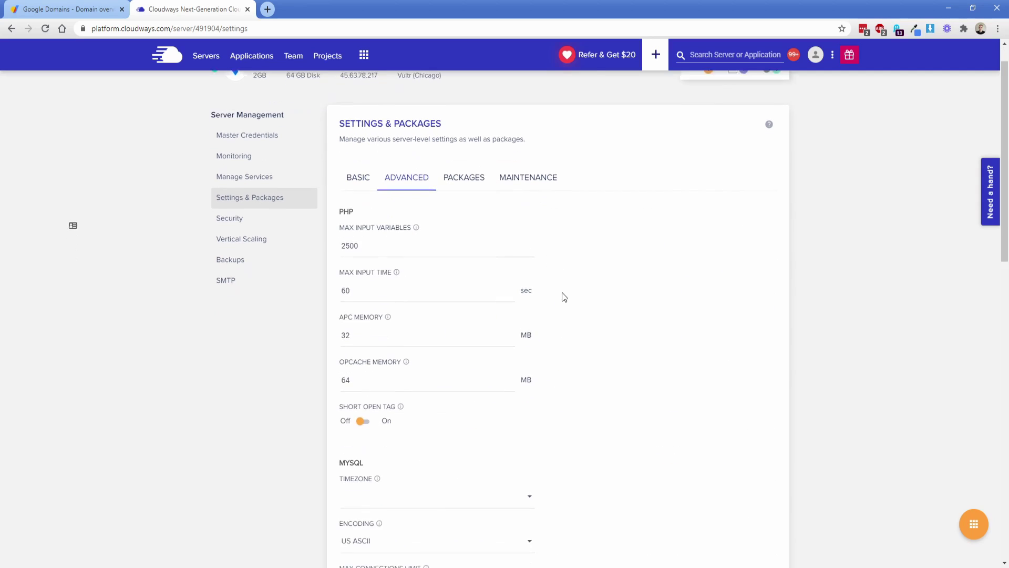
drag(386, 226, 333, 238)
click(336, 235)
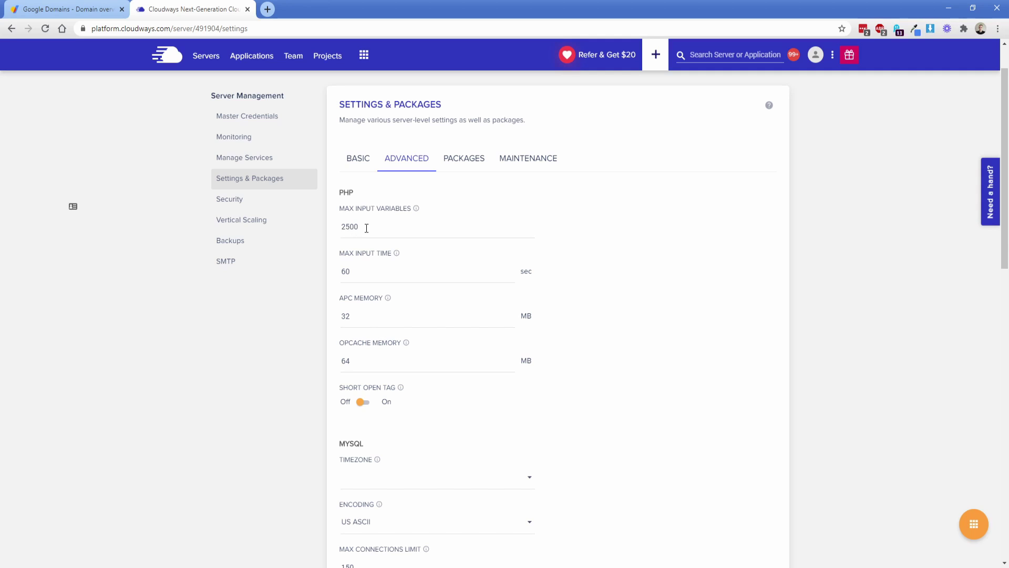
drag(366, 227, 341, 227)
drag(353, 274, 338, 277)
click(340, 277)
mouse_move(398, 254)
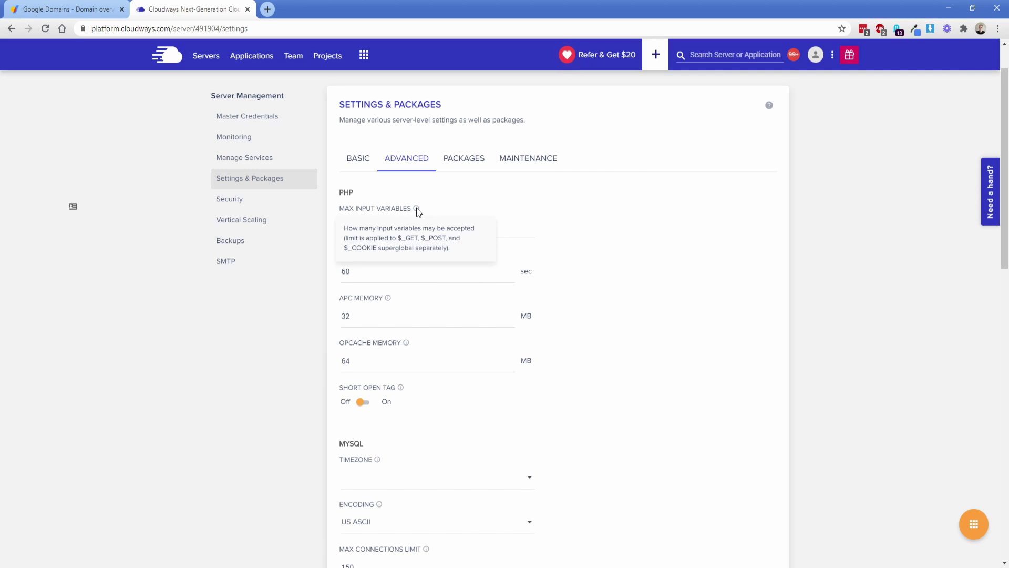
click(362, 166)
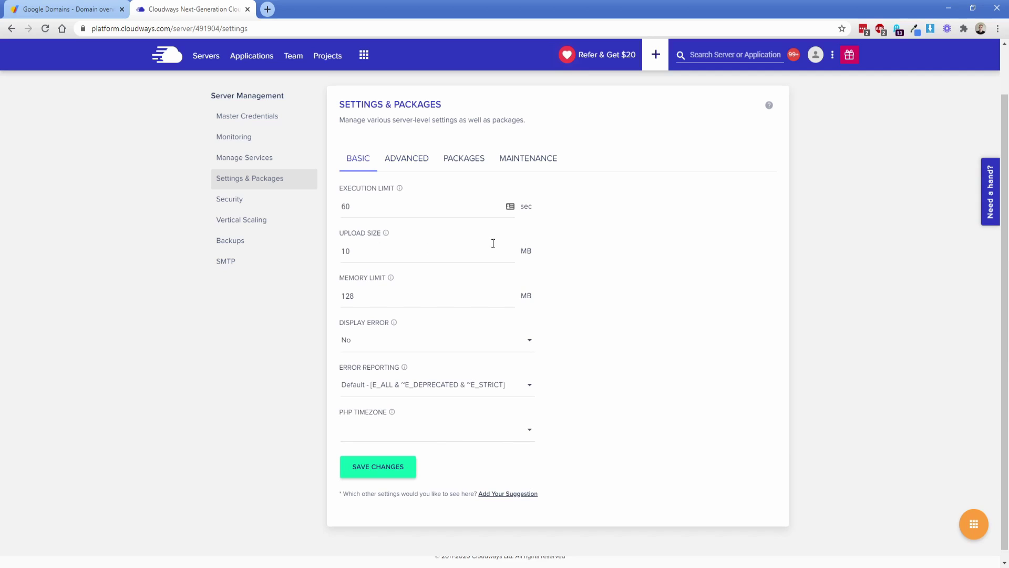
mouse_move(386, 234)
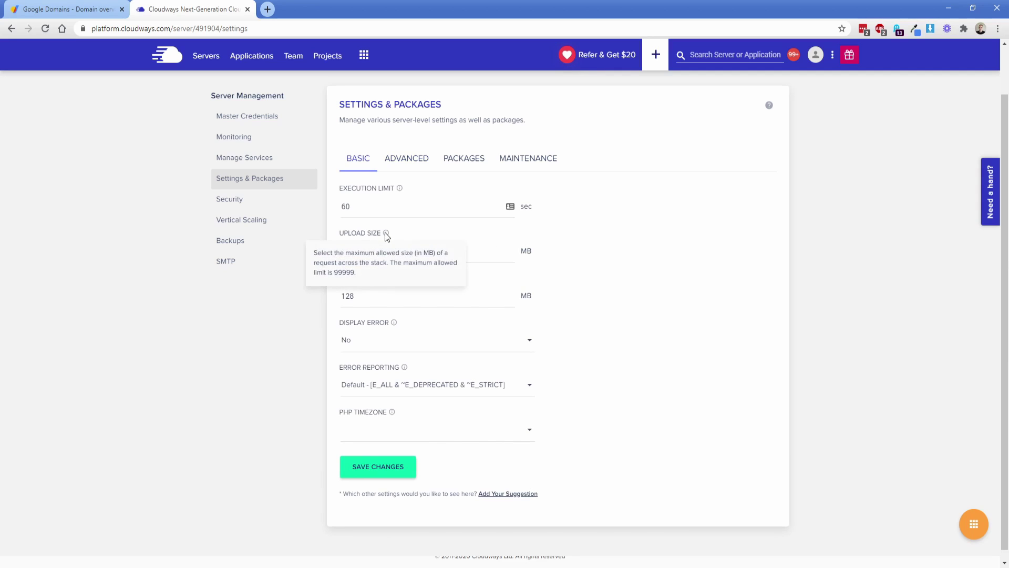
mouse_move(399, 190)
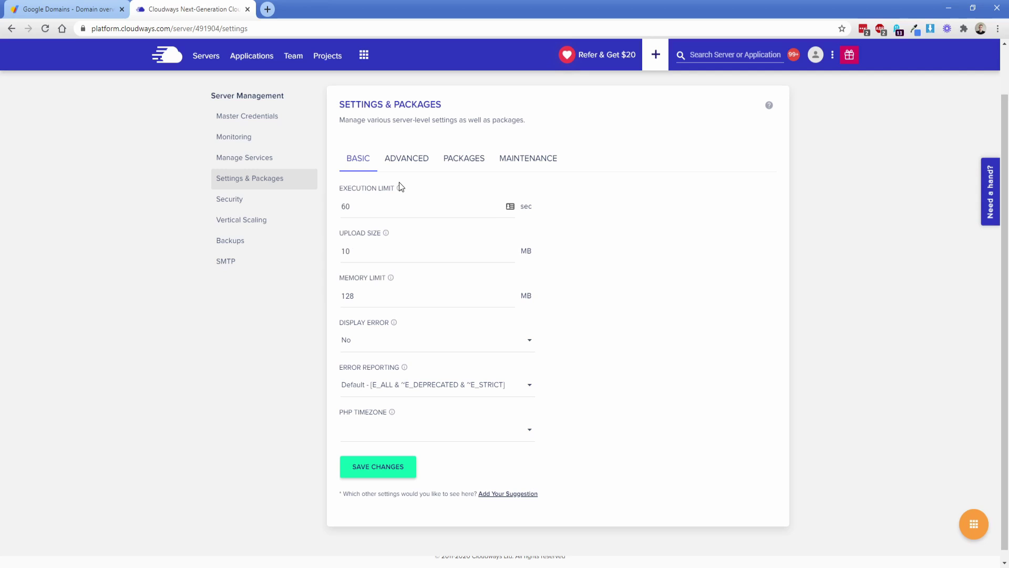
Review the server's installed package versions, highlighting the MariaDB 10.1 entry
click(469, 167)
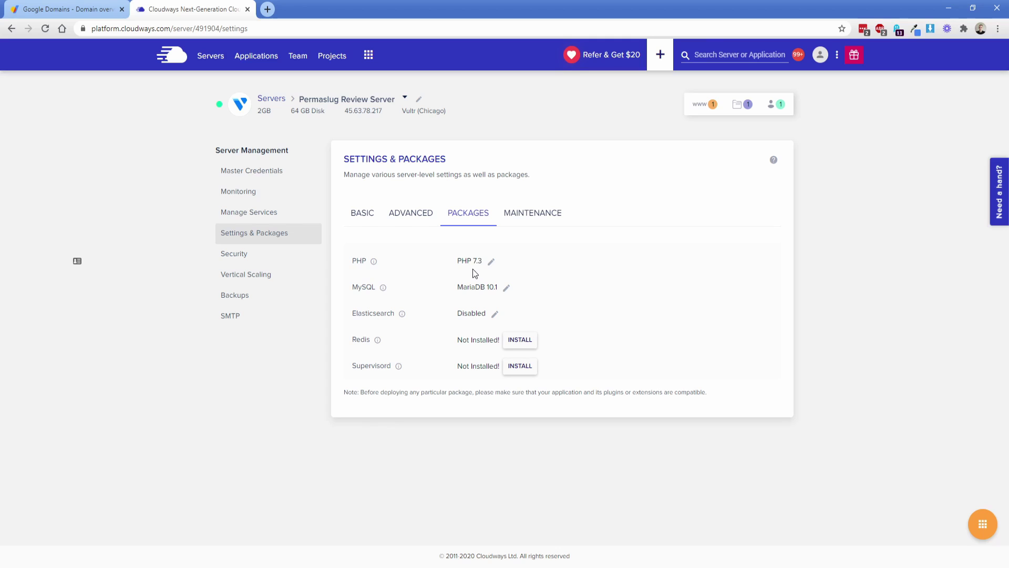
drag(457, 287, 496, 285)
click(452, 291)
triple_click(467, 289)
click(455, 291)
Browse available PHP and MariaDB versions without saving, keeping PHP 7.3 and MariaDB 10.1
click(492, 262)
click(497, 267)
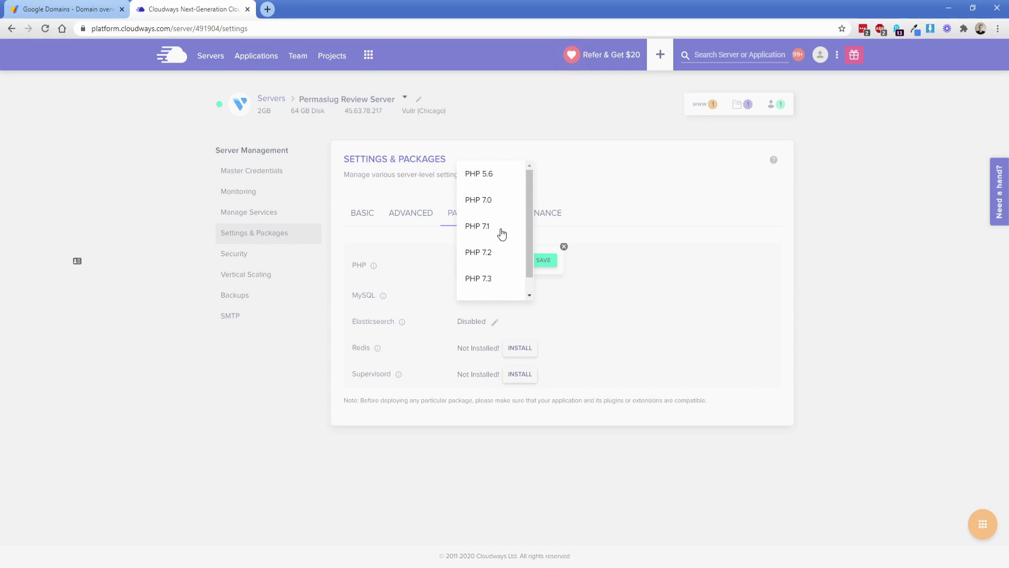
scroll(498, 245, down, 1)
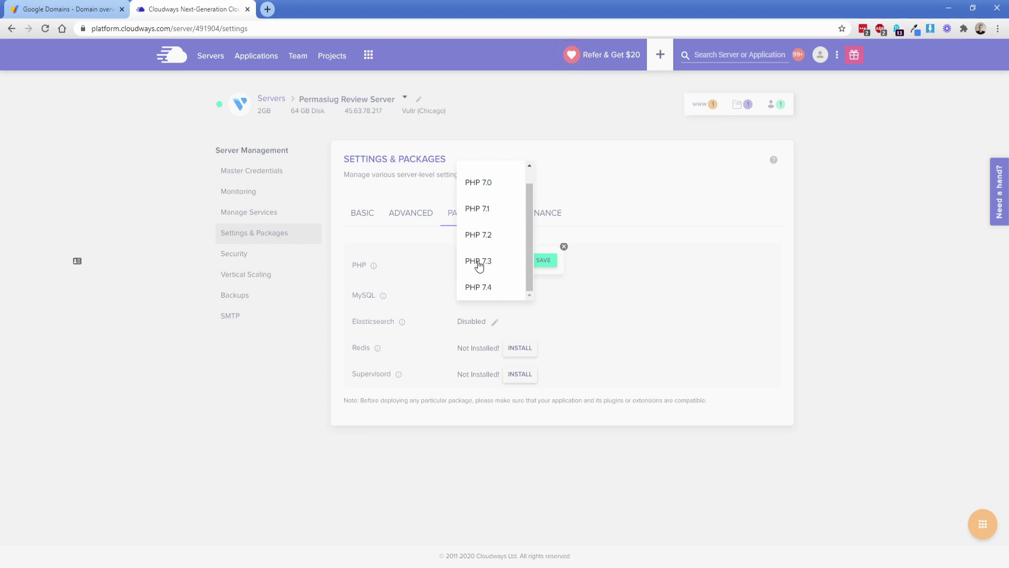
click(427, 264)
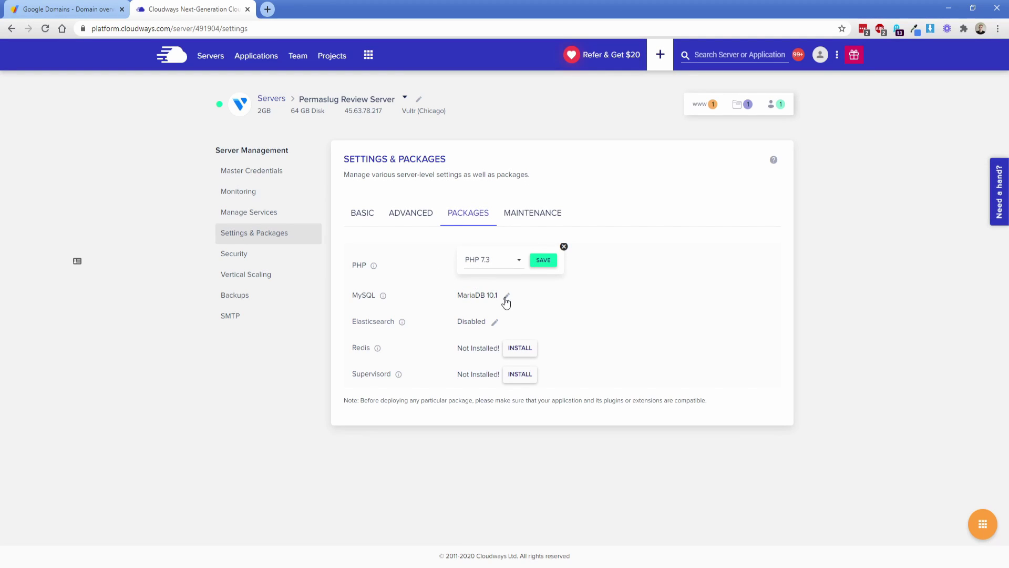
click(506, 295)
click(508, 289)
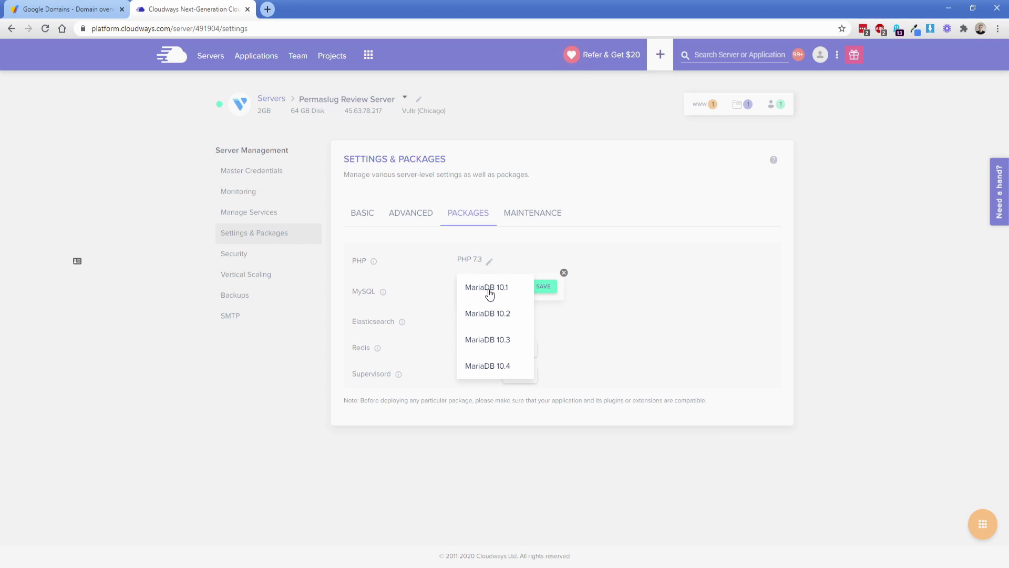
click(444, 284)
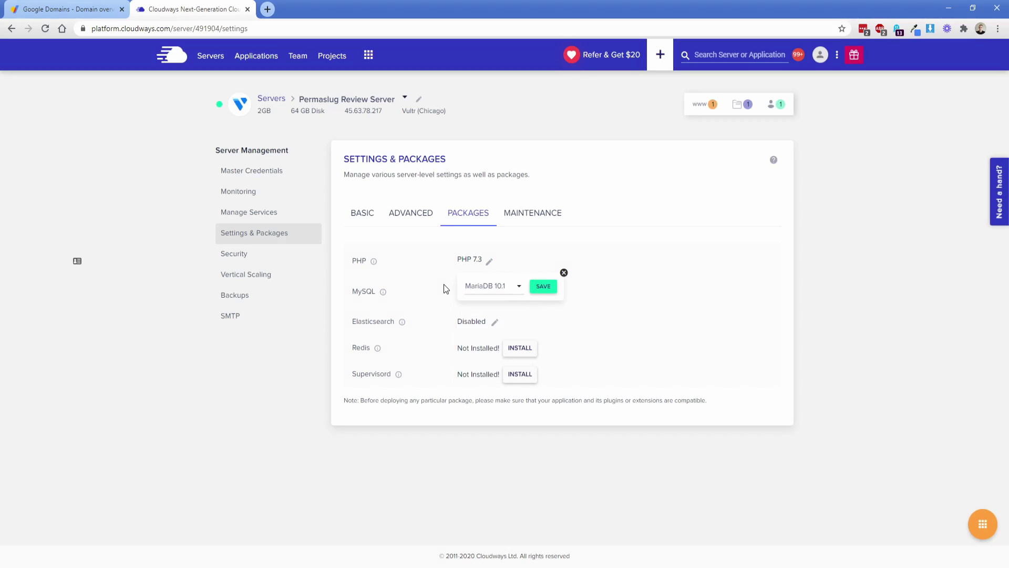
click(544, 286)
Look at the Elasticsearch setting, then view the maintenance schedule (Sunday 01:00 UTC)
click(496, 317)
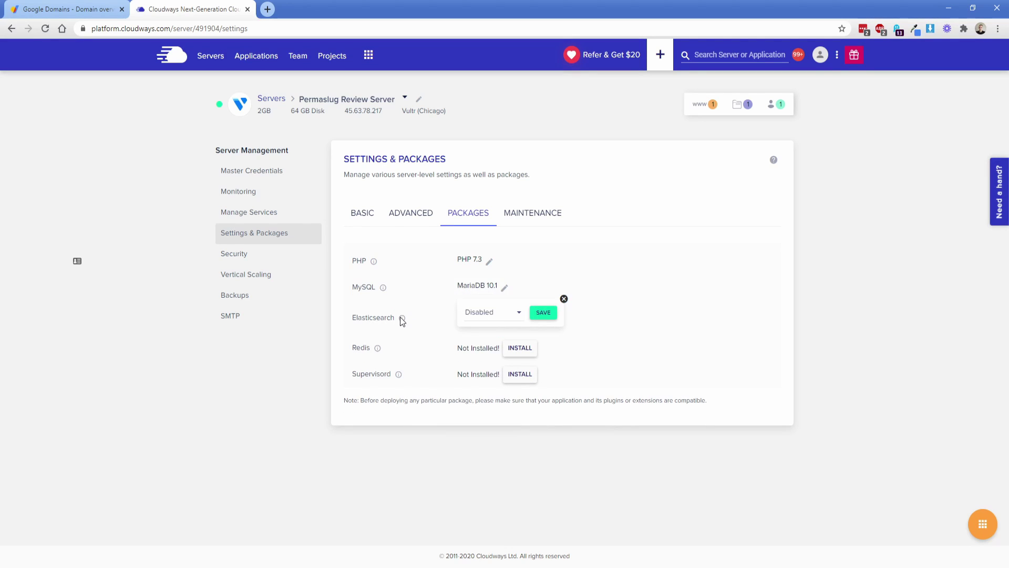
mouse_move(404, 319)
click(533, 213)
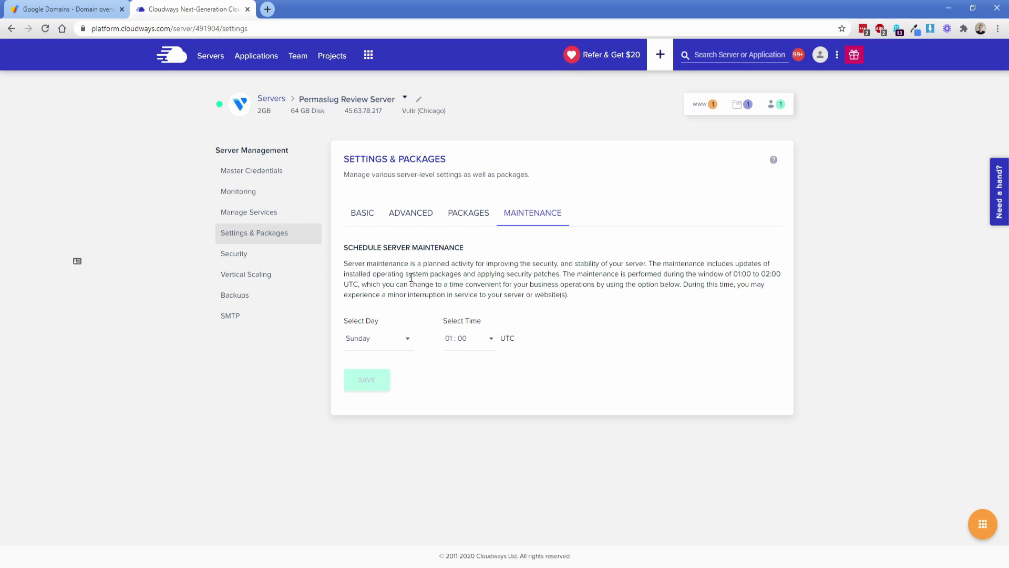
Check the Security MySQL whitelist, then open Vertical Scaling showing 2GB at $26.00 monthly
click(260, 256)
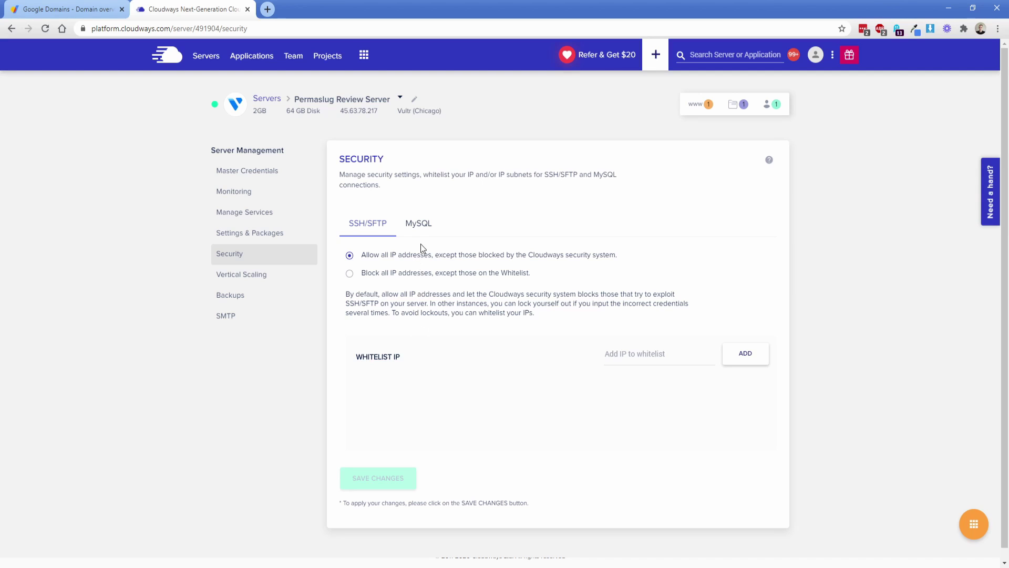
click(422, 223)
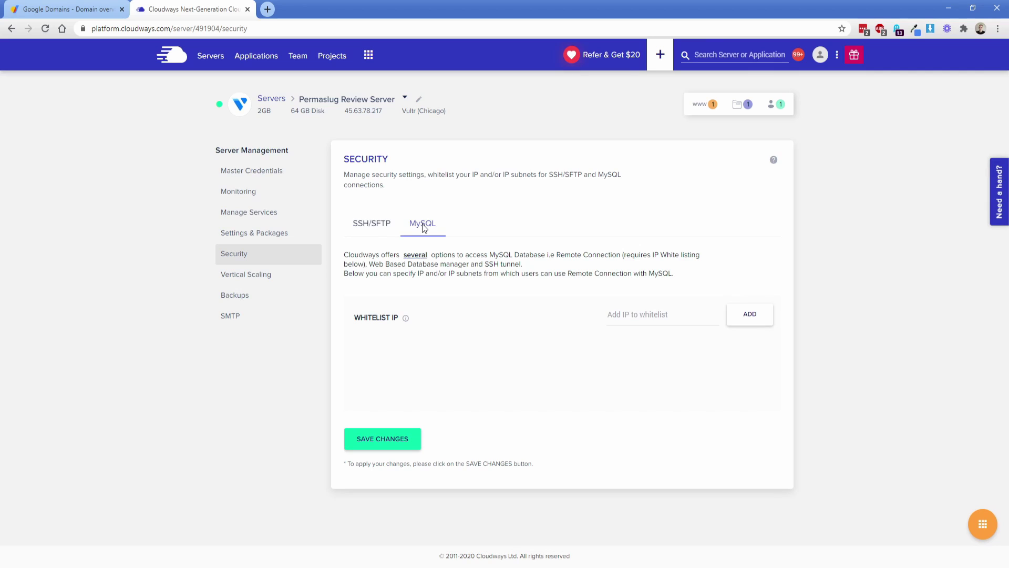
click(259, 276)
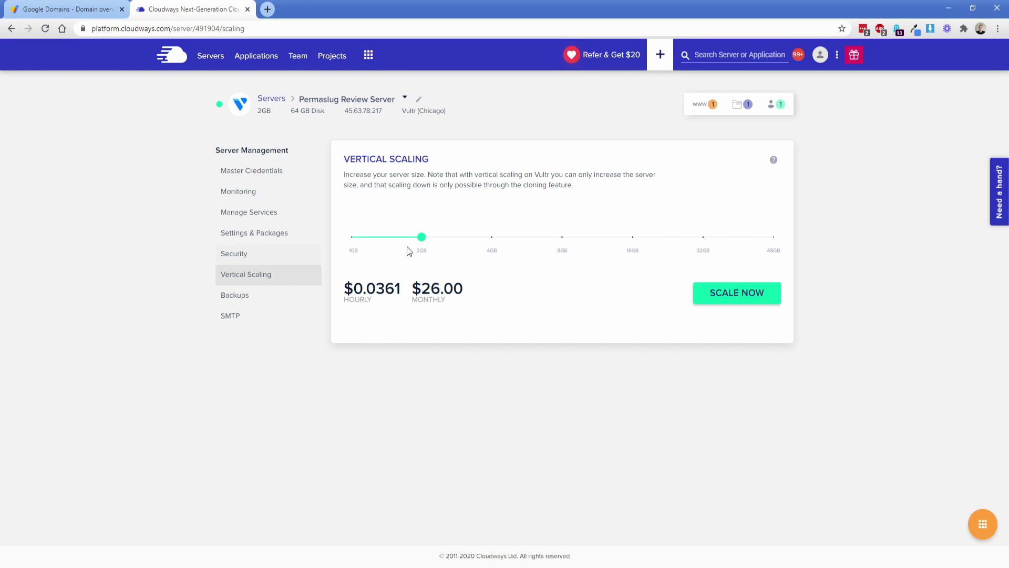
Preview 4GB, 8GB and 16GB sizes without scaling, then open the Backups page
mouse_move(422, 241)
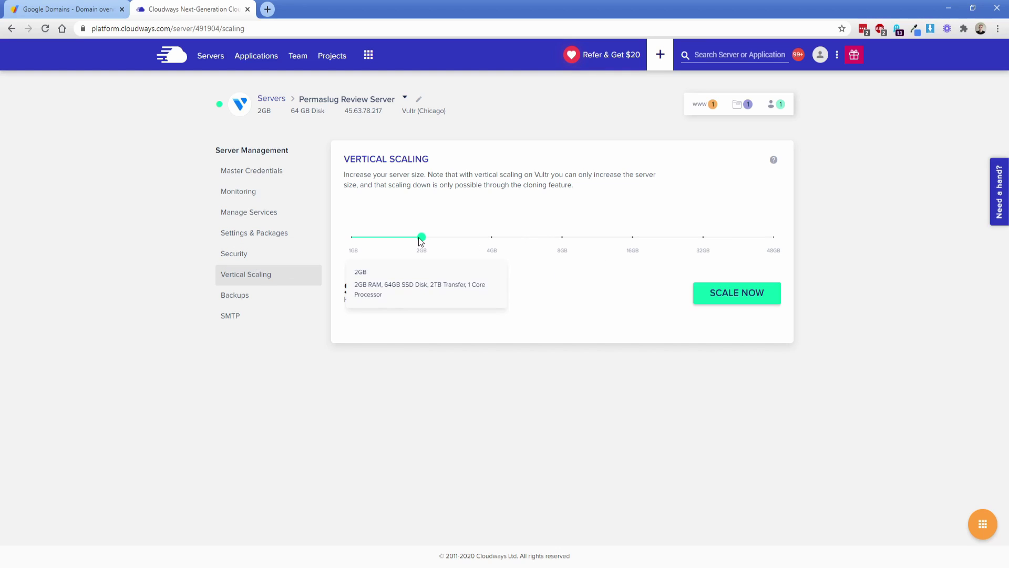
click(491, 238)
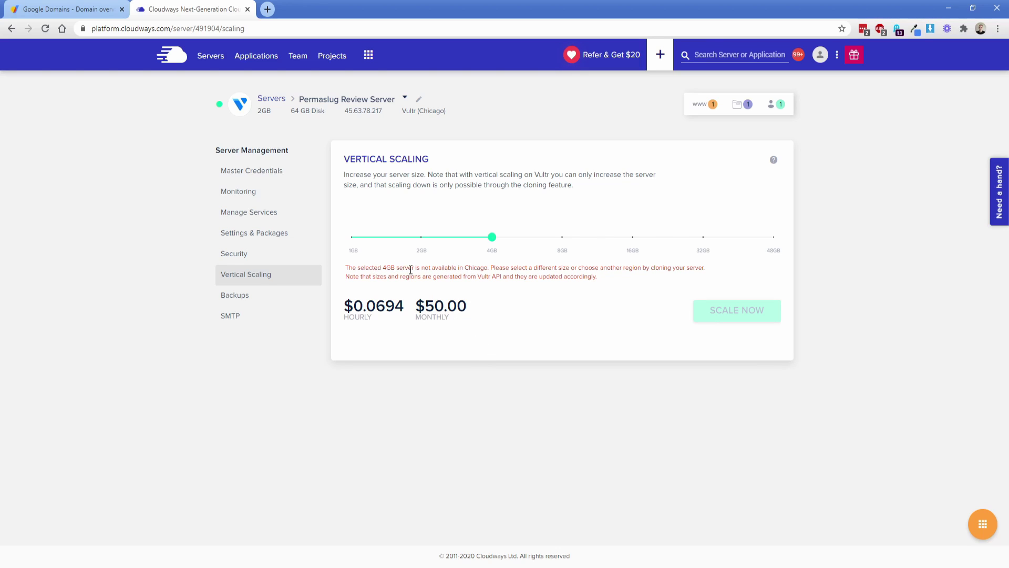
click(563, 238)
drag(563, 238, 699, 237)
click(424, 244)
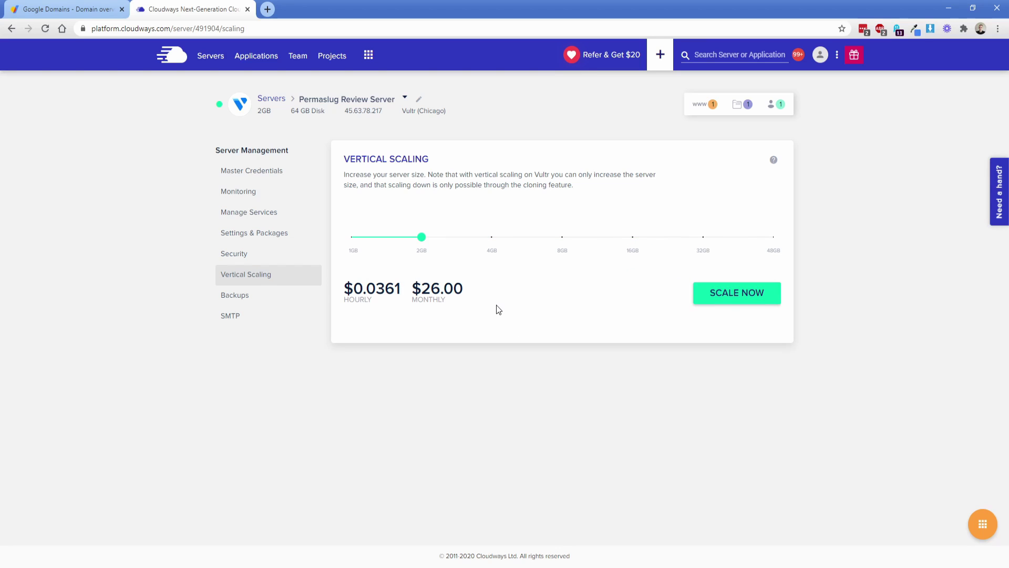
click(492, 248)
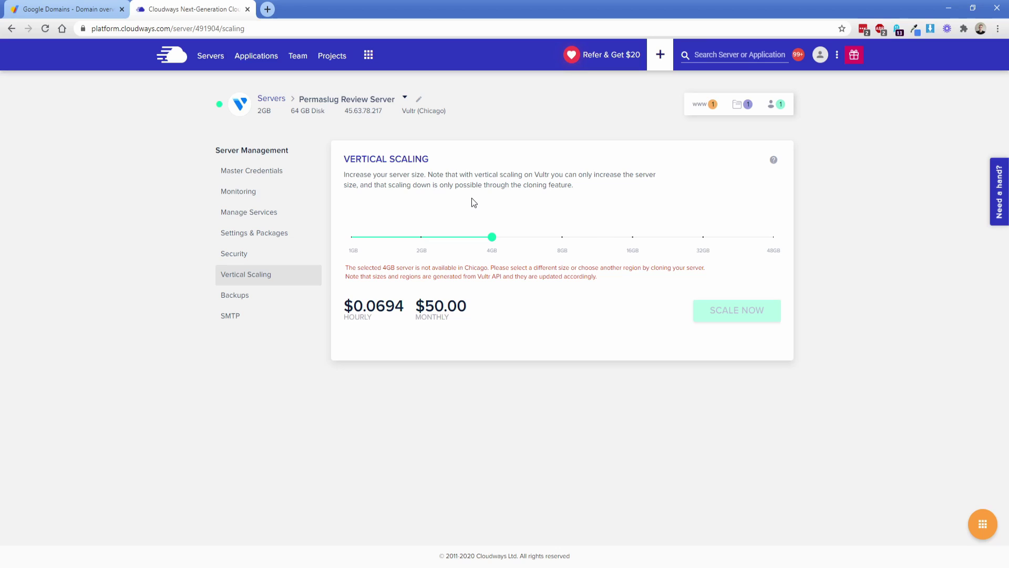
click(247, 301)
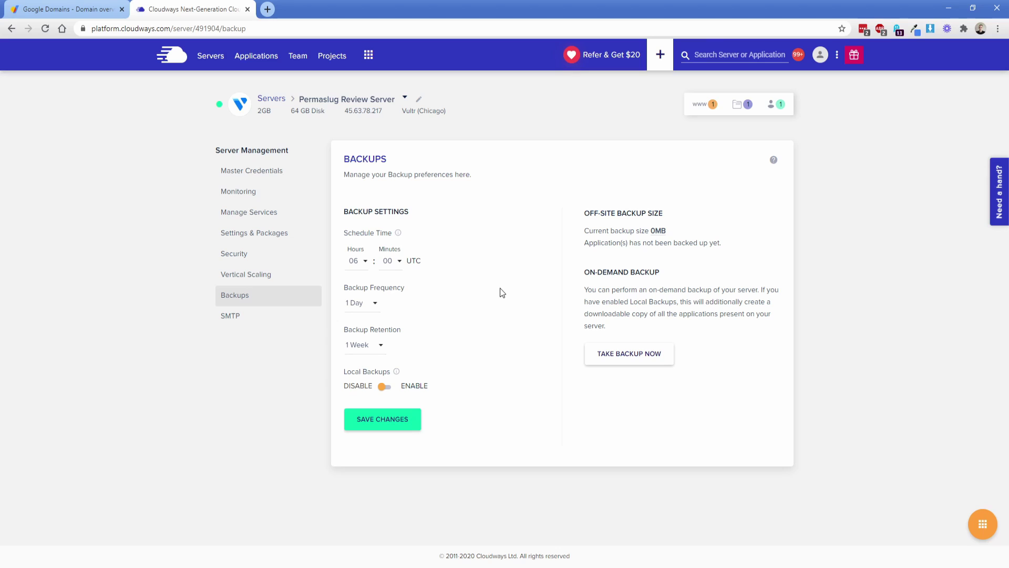
Open the server's SMTP page, where no SMTP service is selected yet
mouse_move(397, 373)
click(243, 322)
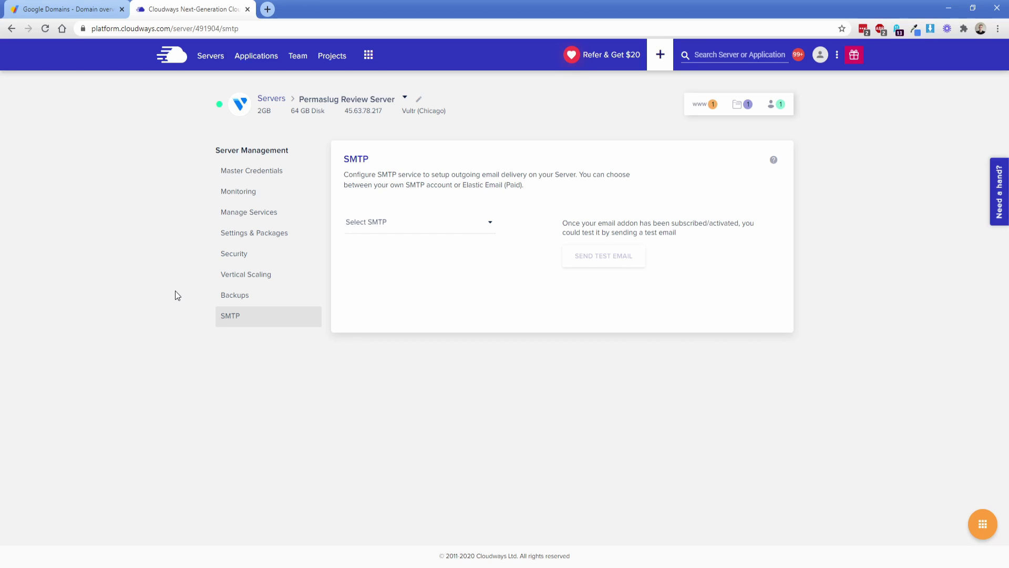
Choose Elastic Email in the SMTP dropdown without enabling it, then open Master Credentials
click(396, 229)
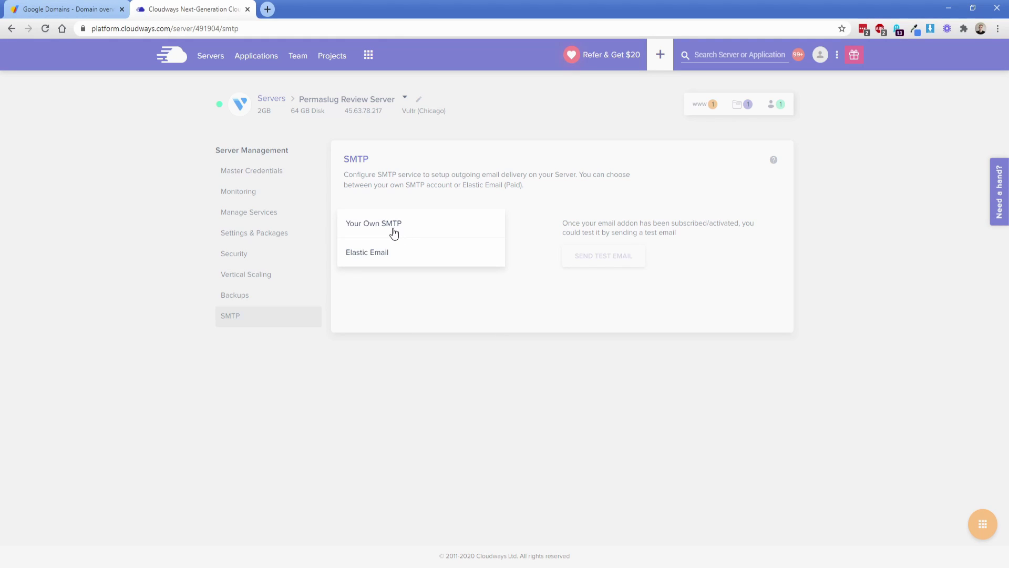
click(371, 257)
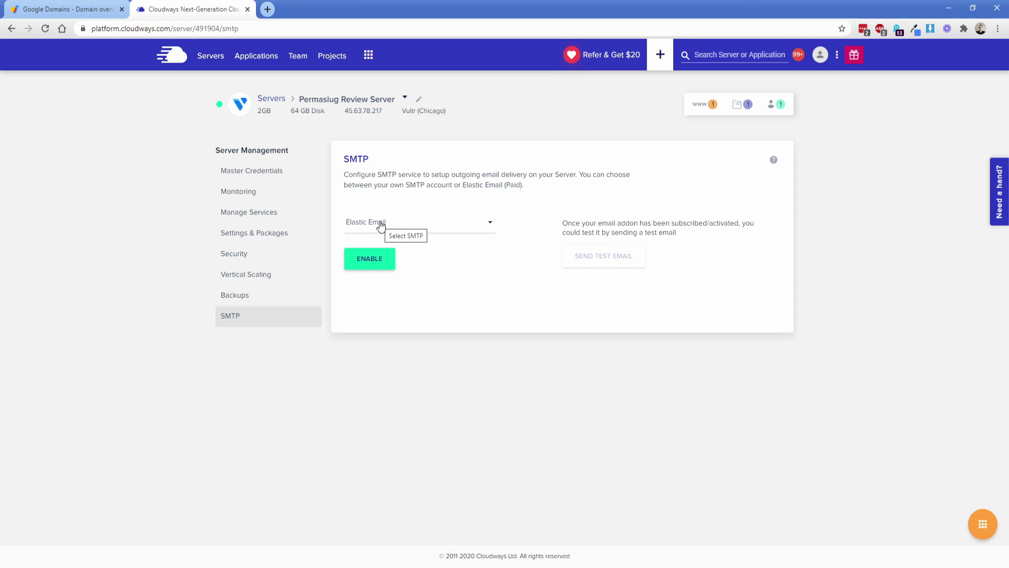
click(271, 172)
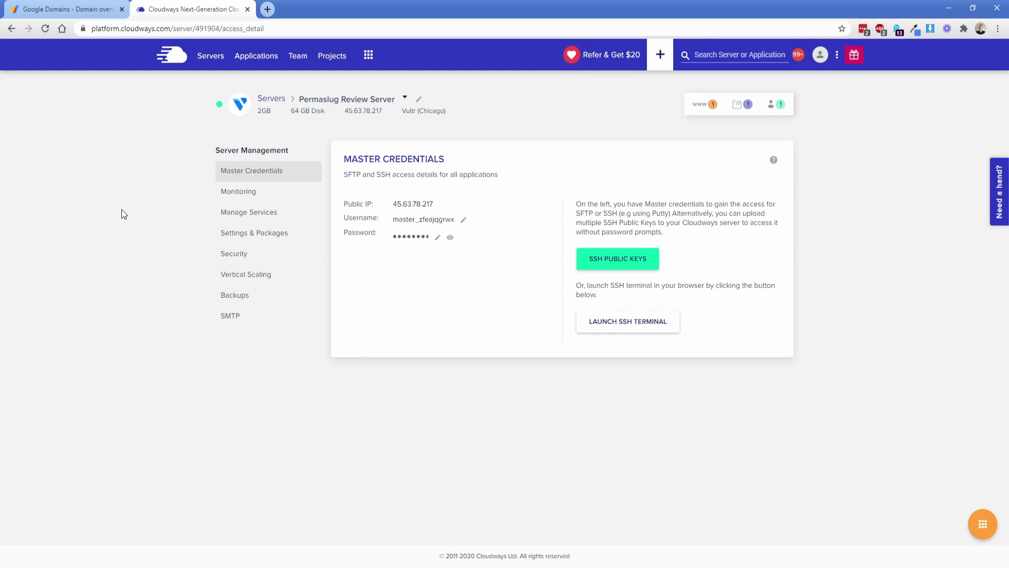
Open Test WP Install on Permaslug Review Server and launch its live site in a new tab
click(209, 59)
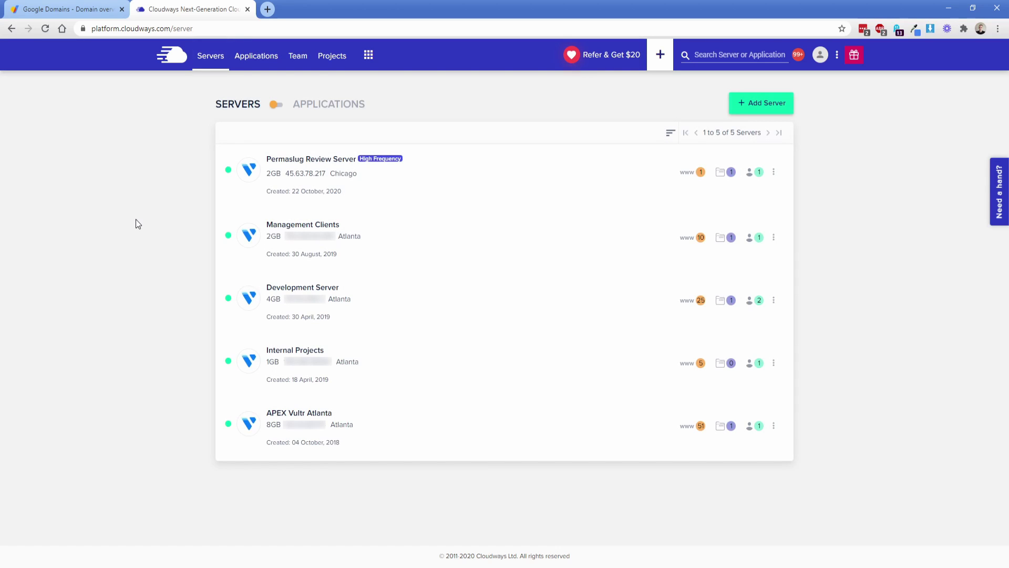
click(685, 176)
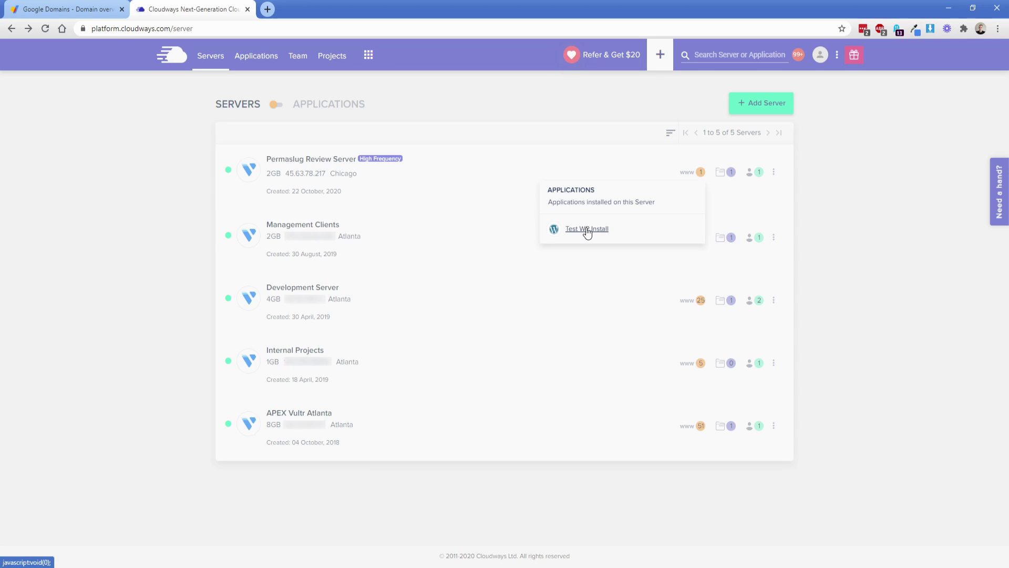
click(587, 230)
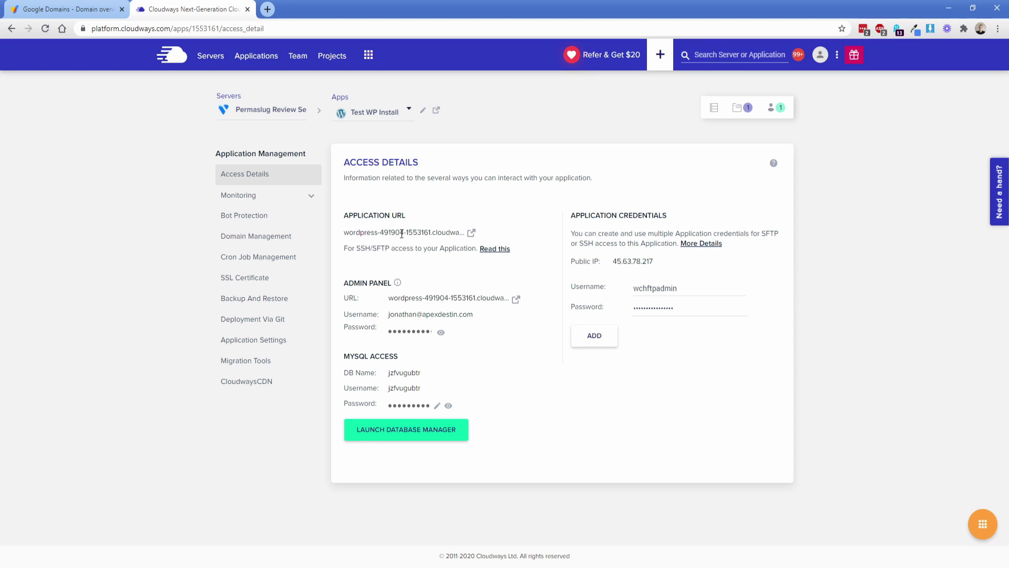
click(471, 233)
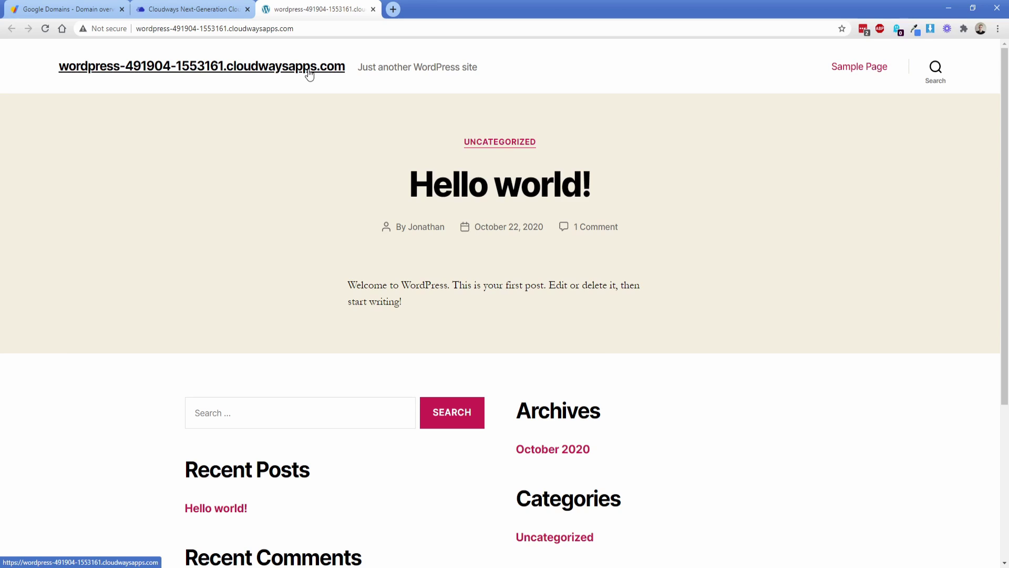
Close the site tab, open the WordPress admin login in a new tab, and return to Cloudways
click(374, 9)
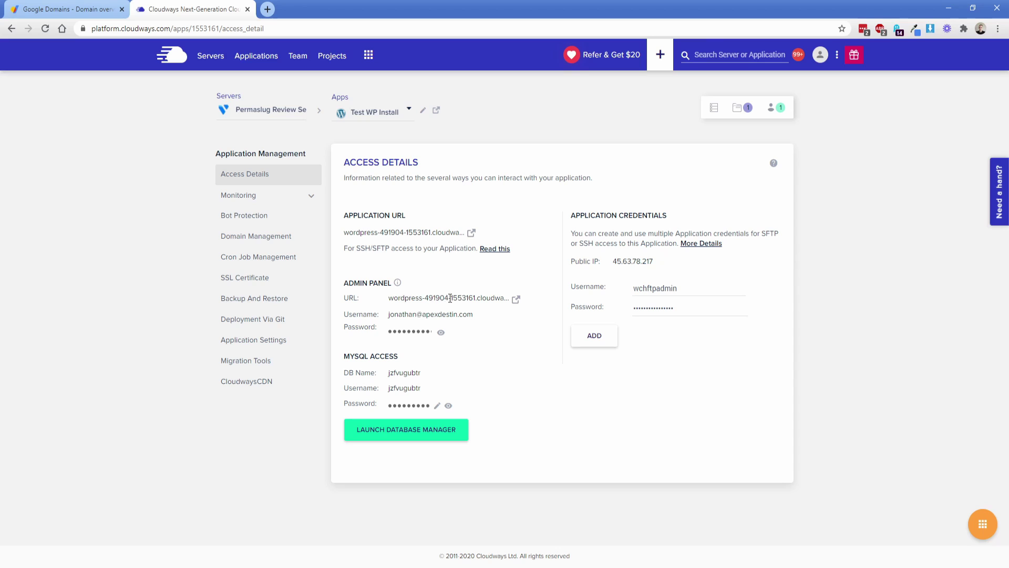
click(516, 298)
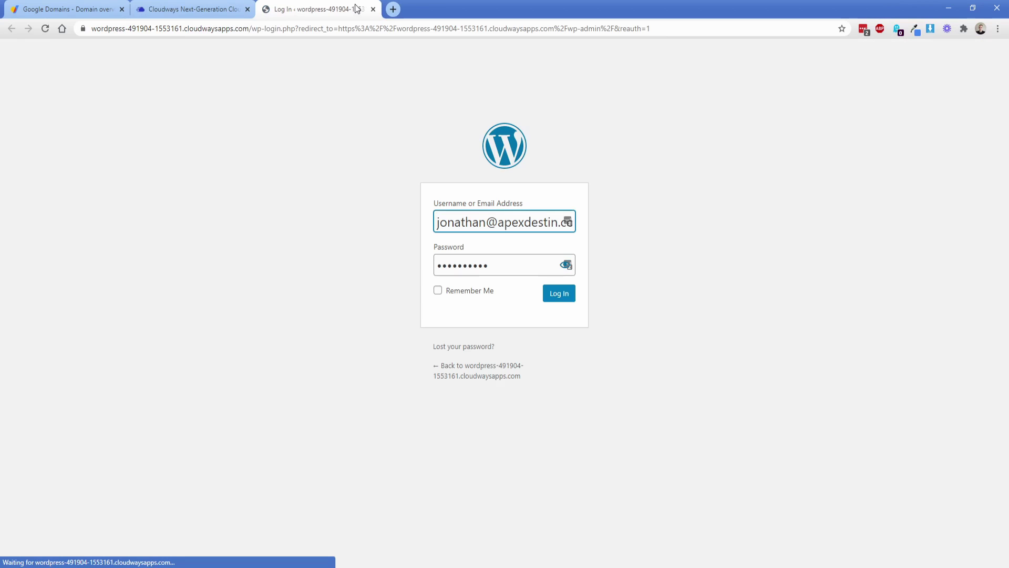
click(194, 9)
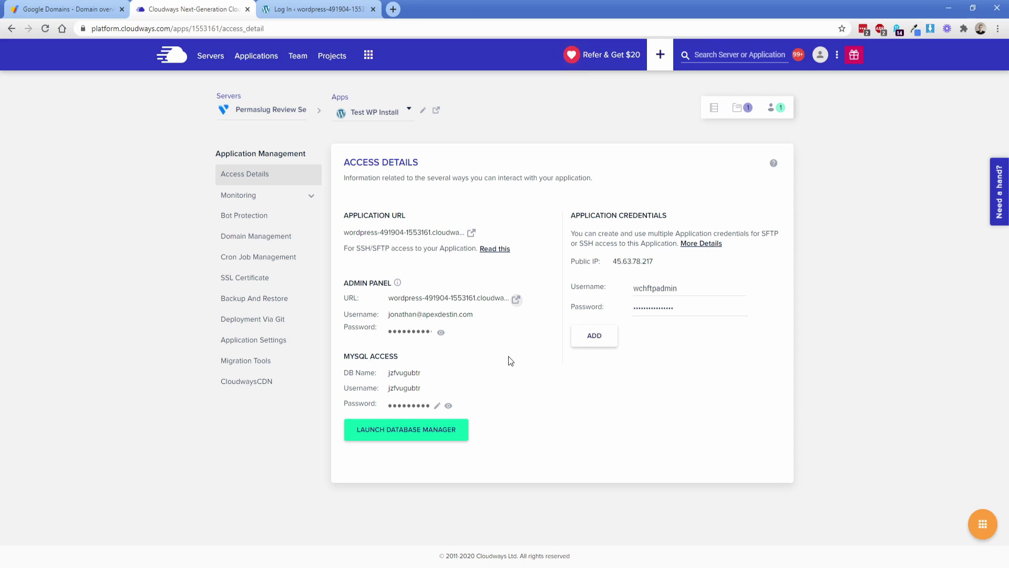
Add application credentials with a new username and password, dismiss LastPass, and copy the password
double_click(696, 287)
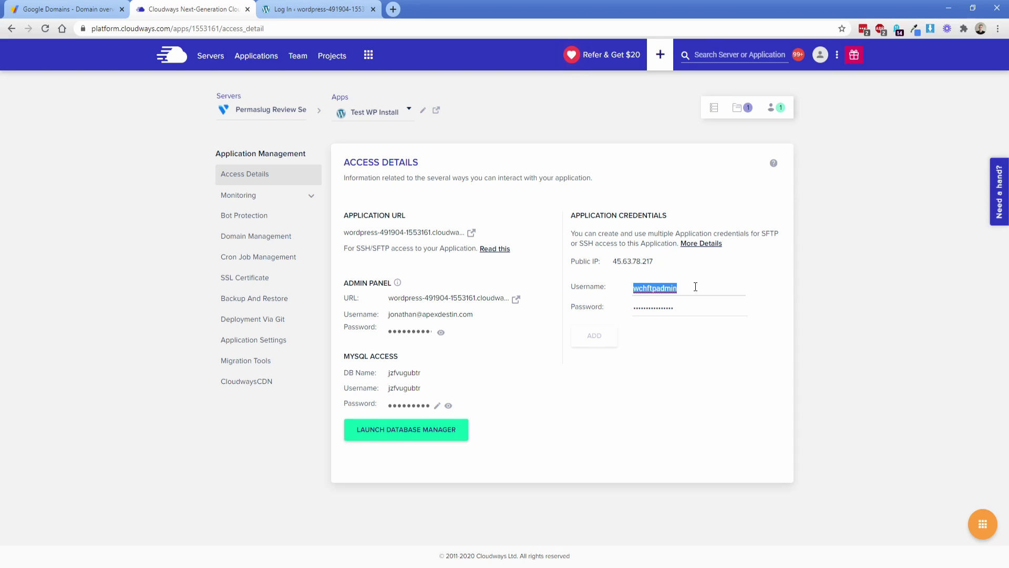
key(BackSpace)
click(682, 305)
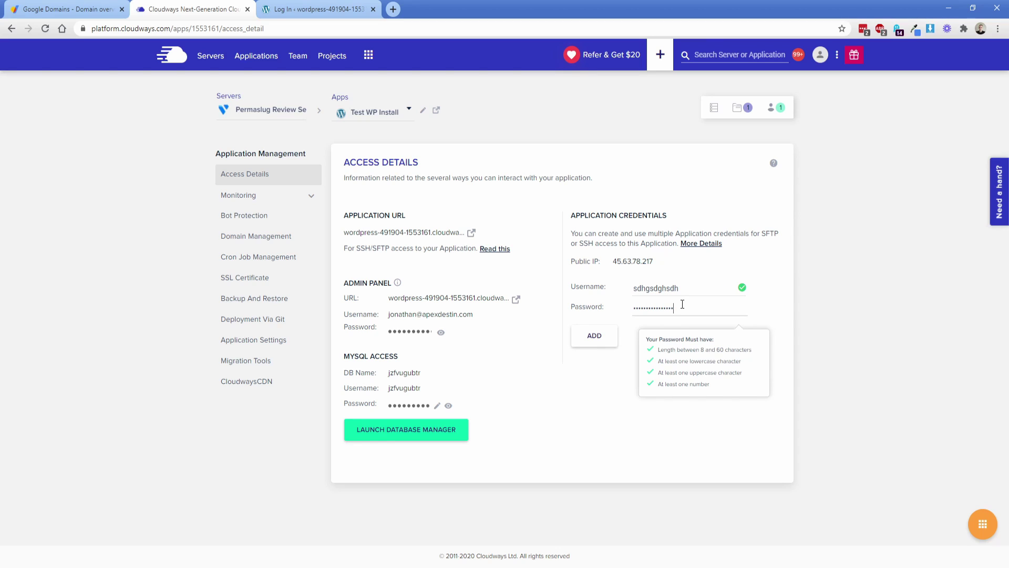
click(593, 339)
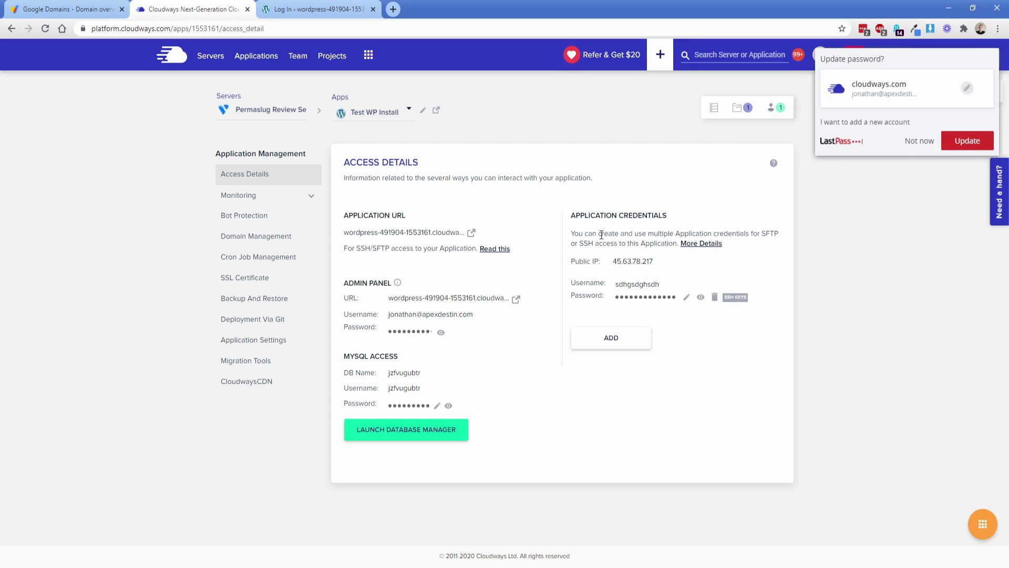
click(575, 212)
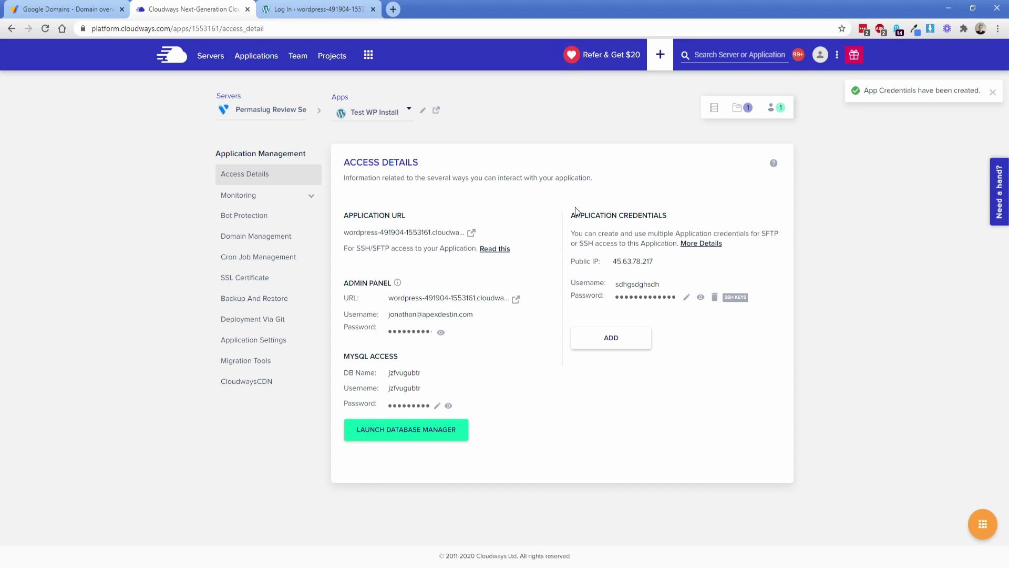
click(646, 302)
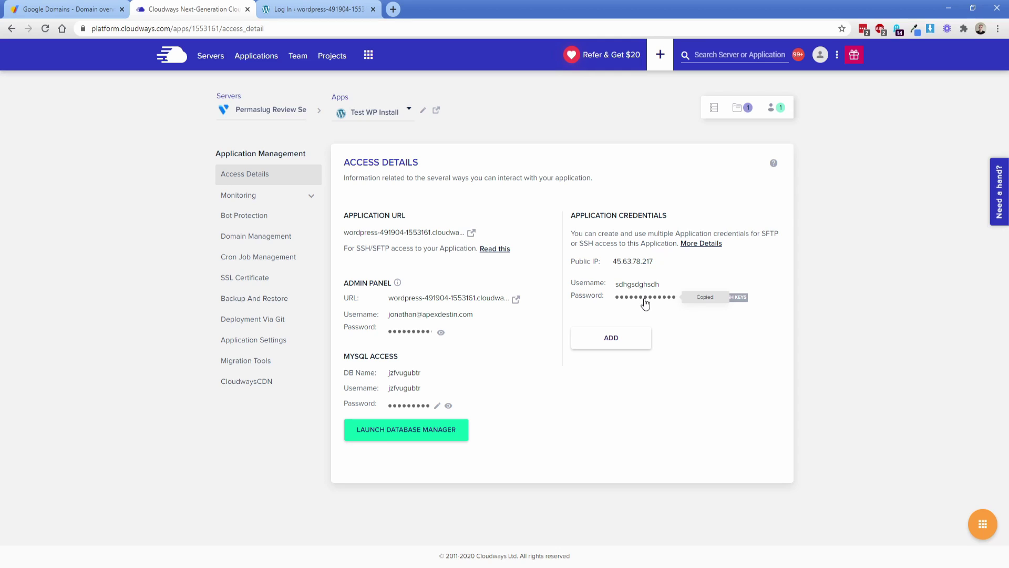
Paste the copied password into the WordPress login username field to check it
click(309, 11)
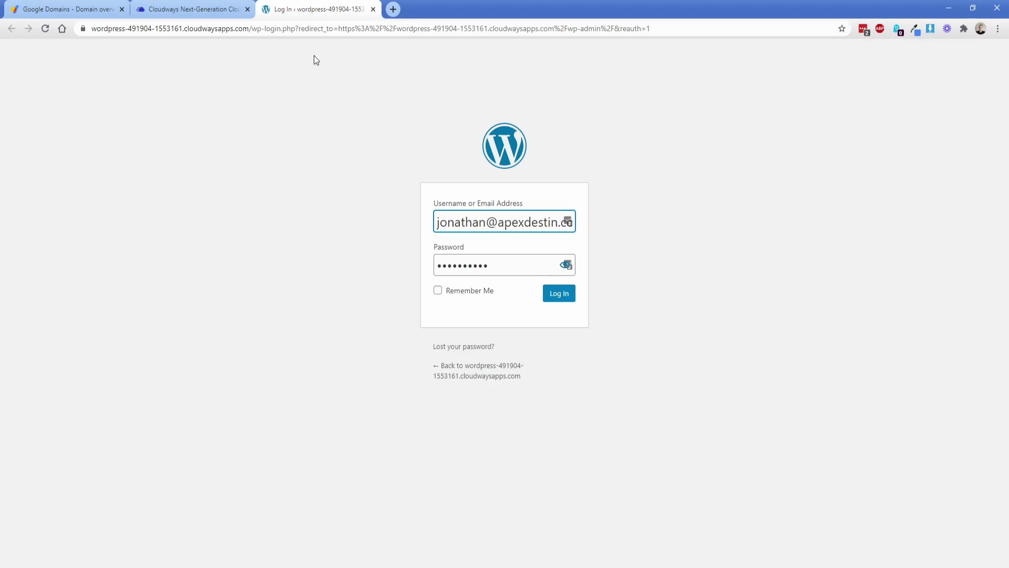
triple_click(492, 222)
key(ctrl+v)
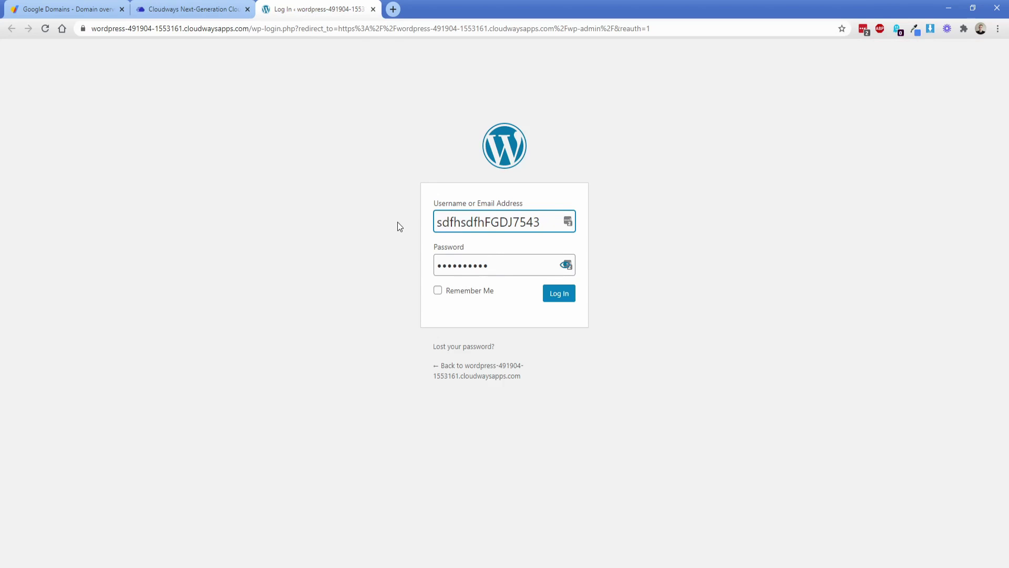
drag(436, 222, 546, 222)
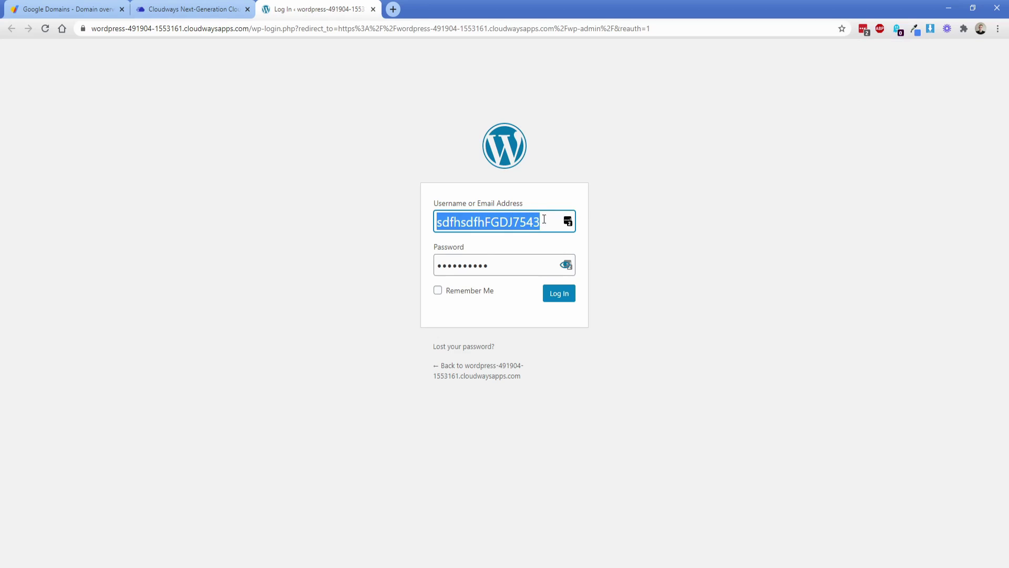
click(528, 198)
click(203, 11)
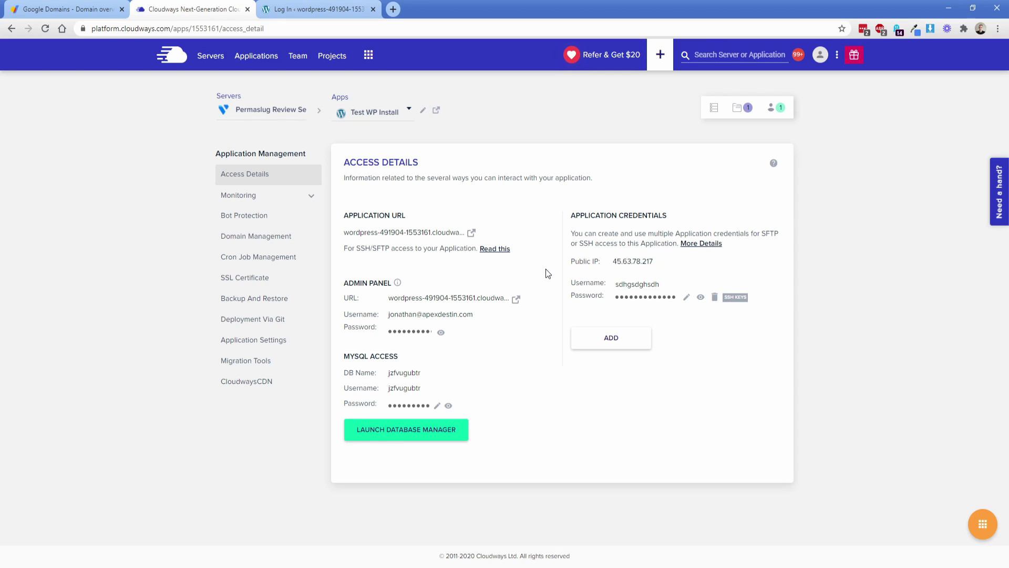
Expand Monitoring in the app sidebar, then its Analytics and Logs groups
click(263, 197)
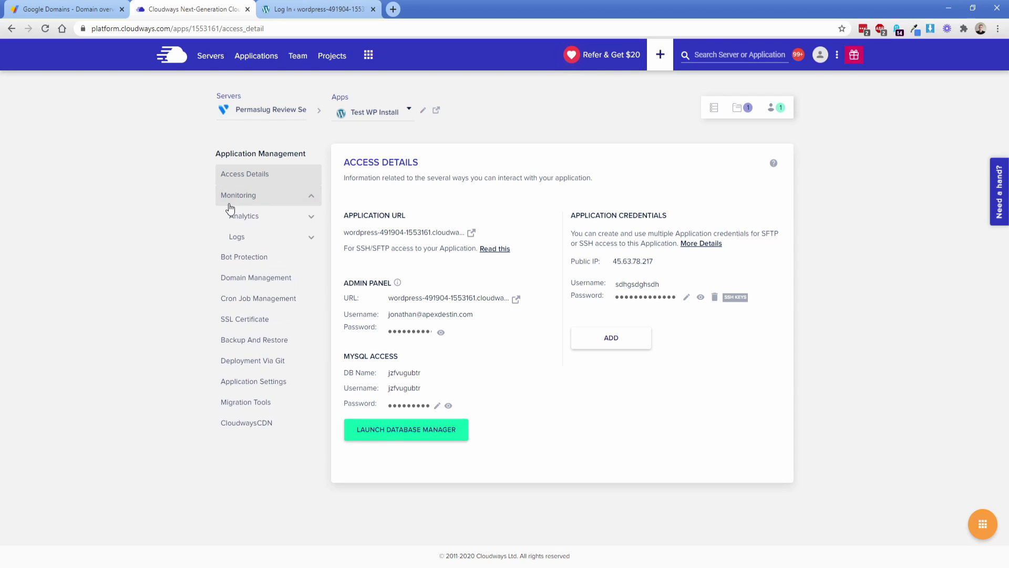
click(304, 218)
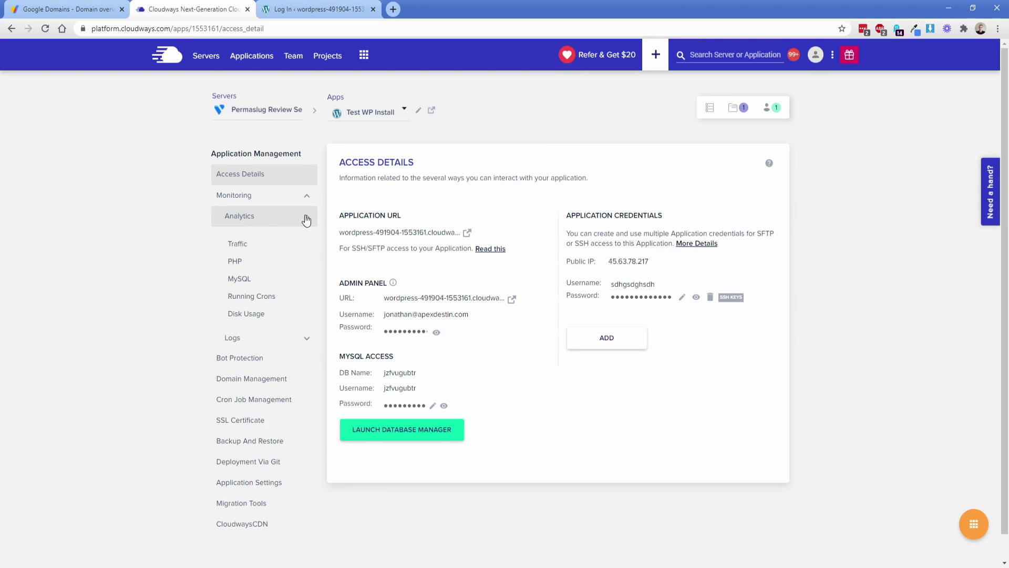
click(239, 337)
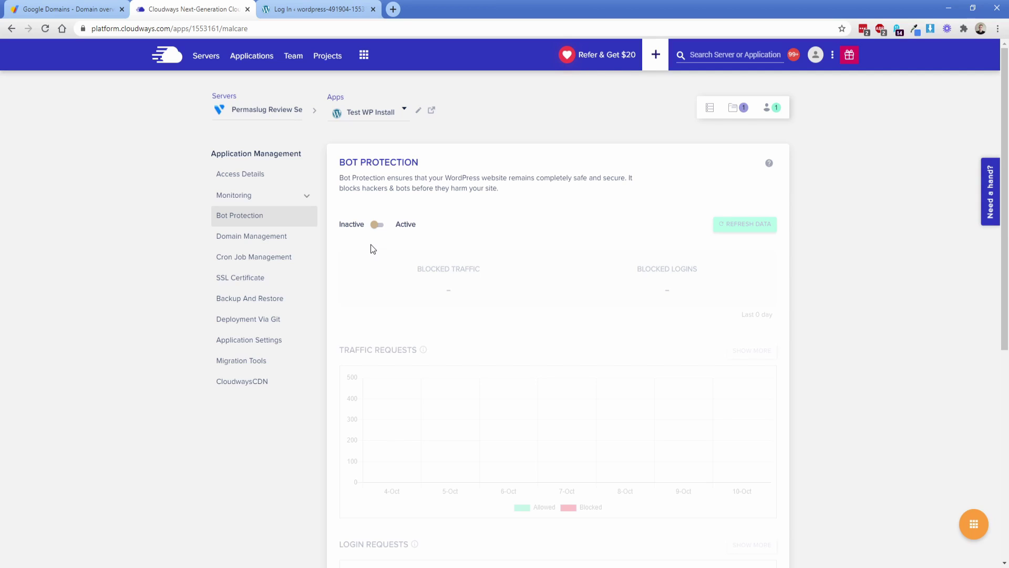
Activate Bot Protection for Test WP Install and review its stats, still at 0 blocked
click(377, 225)
click(334, 322)
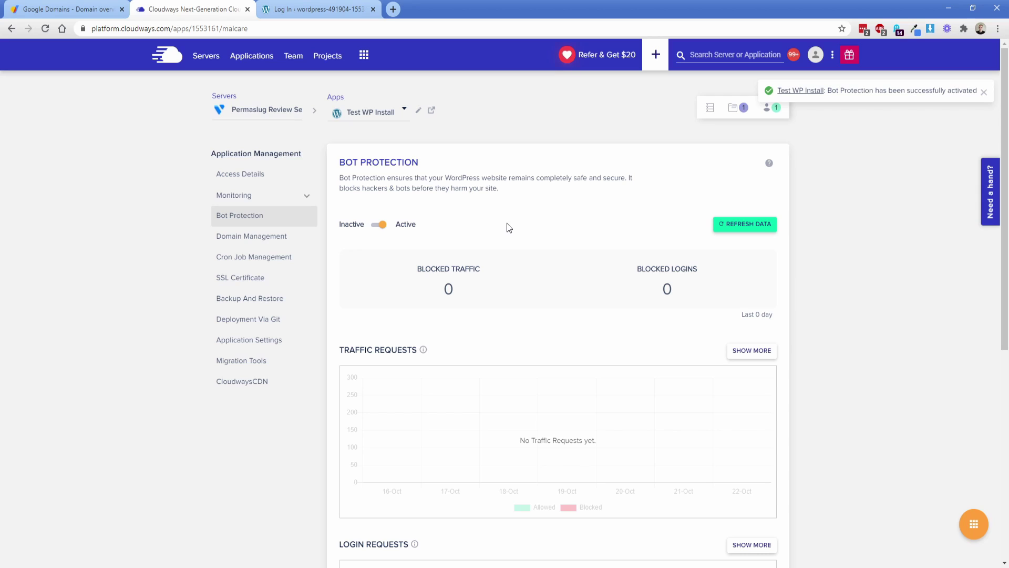
scroll(506, 308, down, 5)
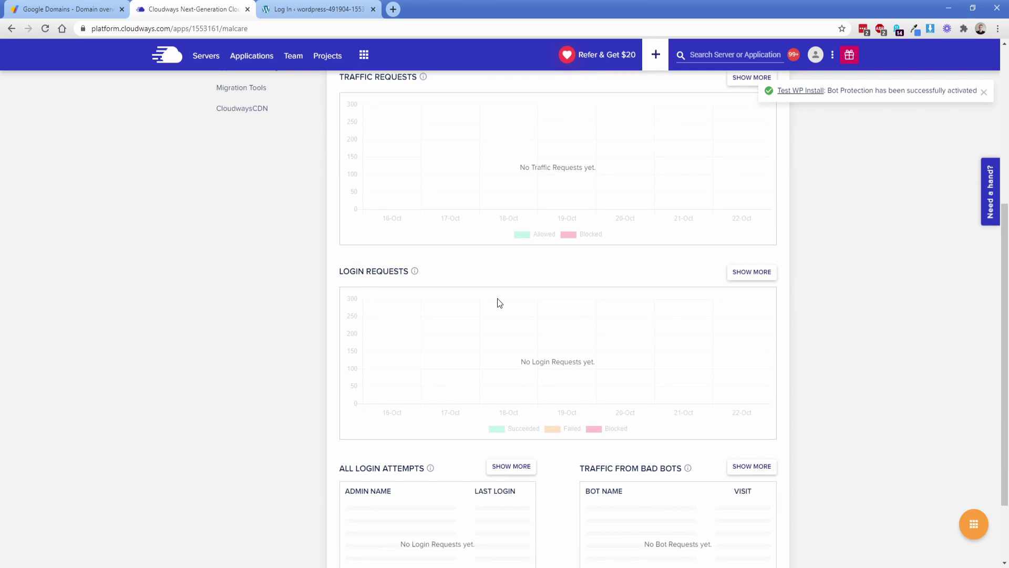
scroll(497, 298, down, 2)
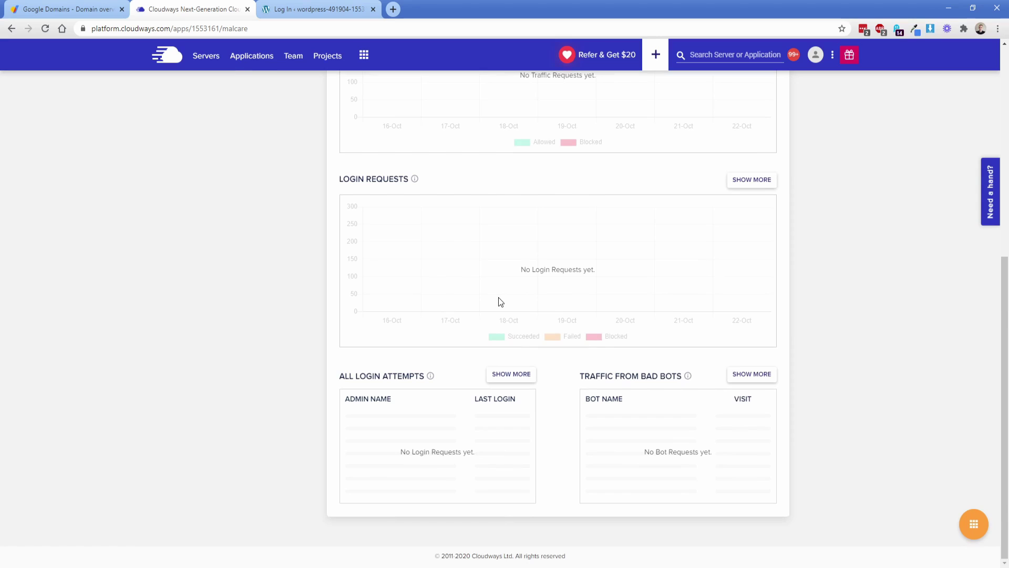
scroll(574, 359, up, 7)
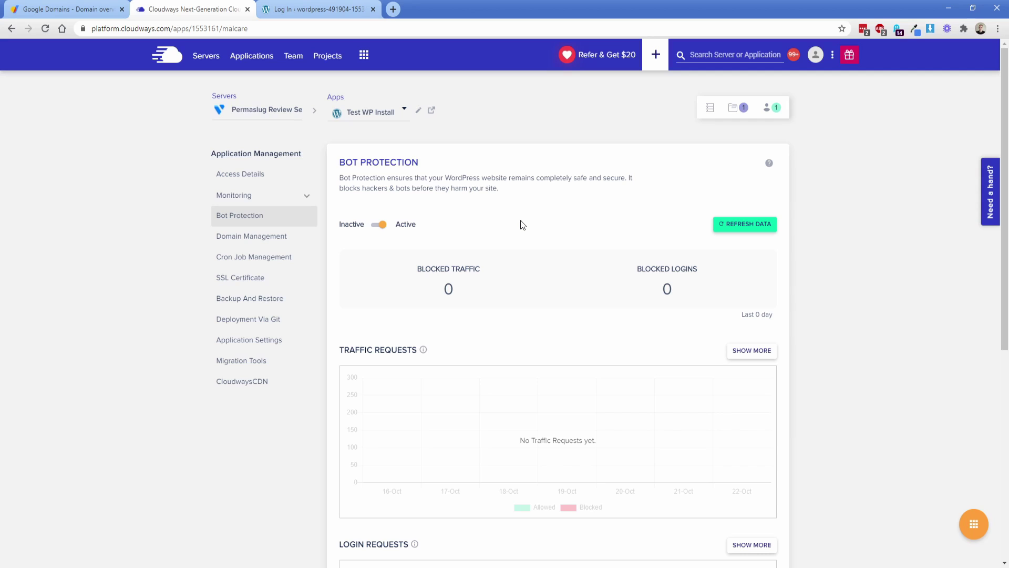
Check the app's cloudwaysapps.com address under Domain Management, then move to Google Domains
click(257, 239)
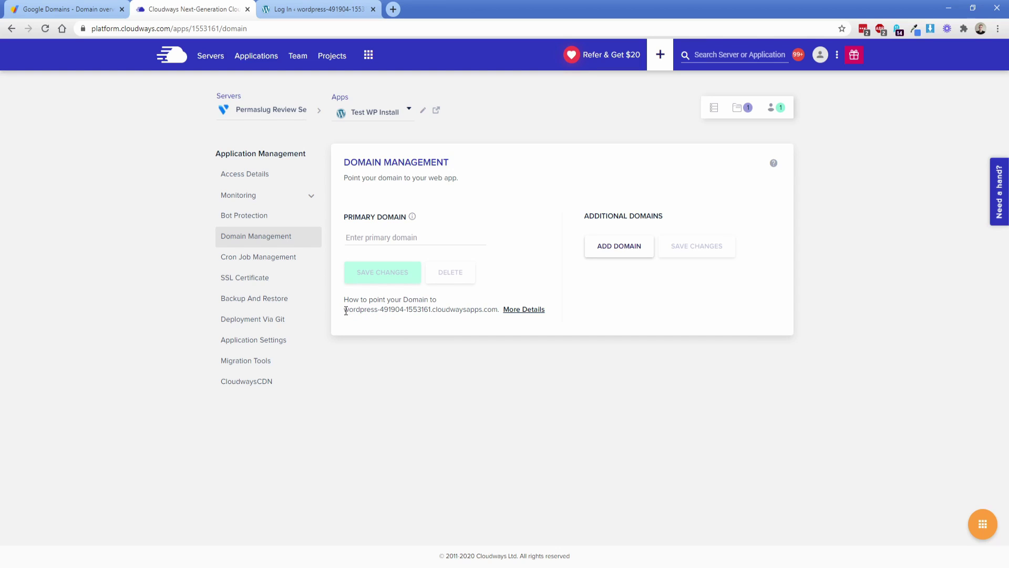
drag(344, 310, 498, 311)
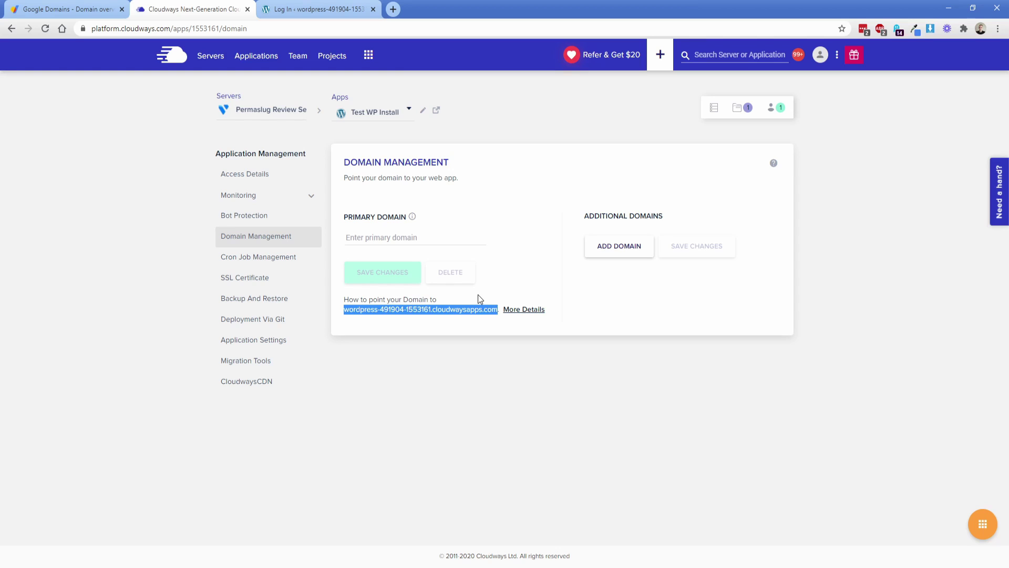
click(478, 296)
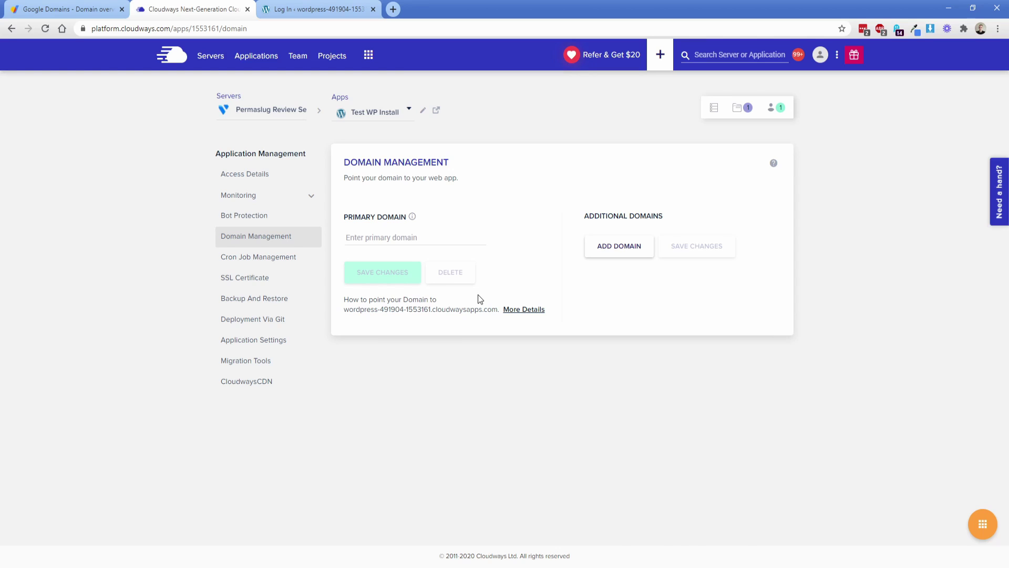
key(ctrl+shift+Tab)
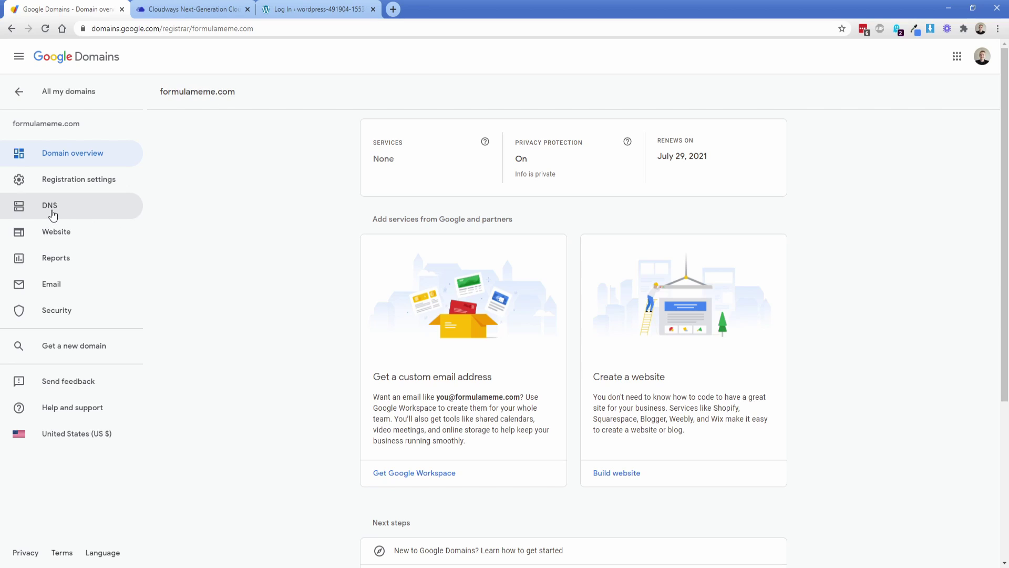
Open formulameme.com's DNS page and copy the Cloudways public IP 45.63.78.217
click(60, 211)
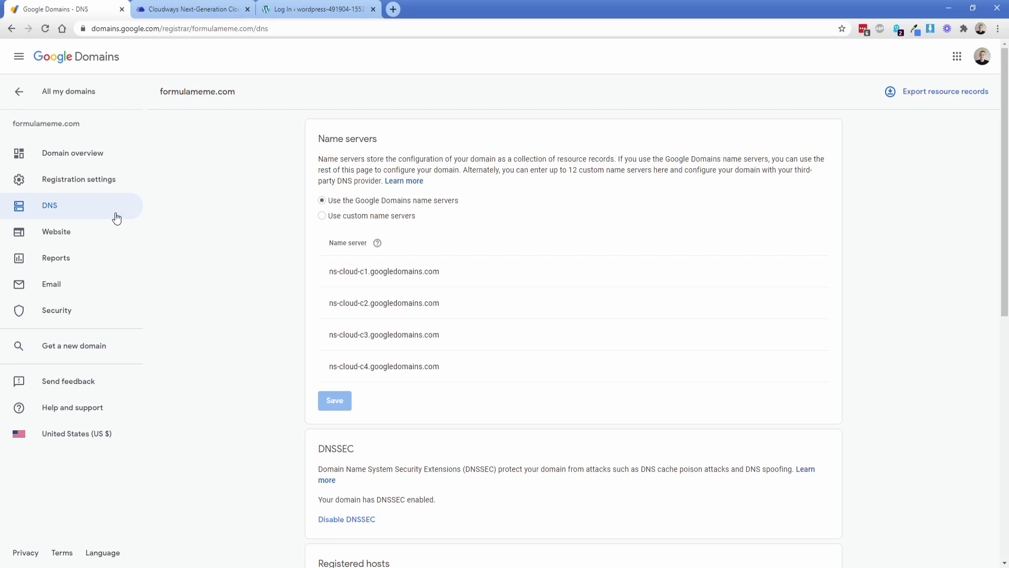
scroll(295, 279, down, 9)
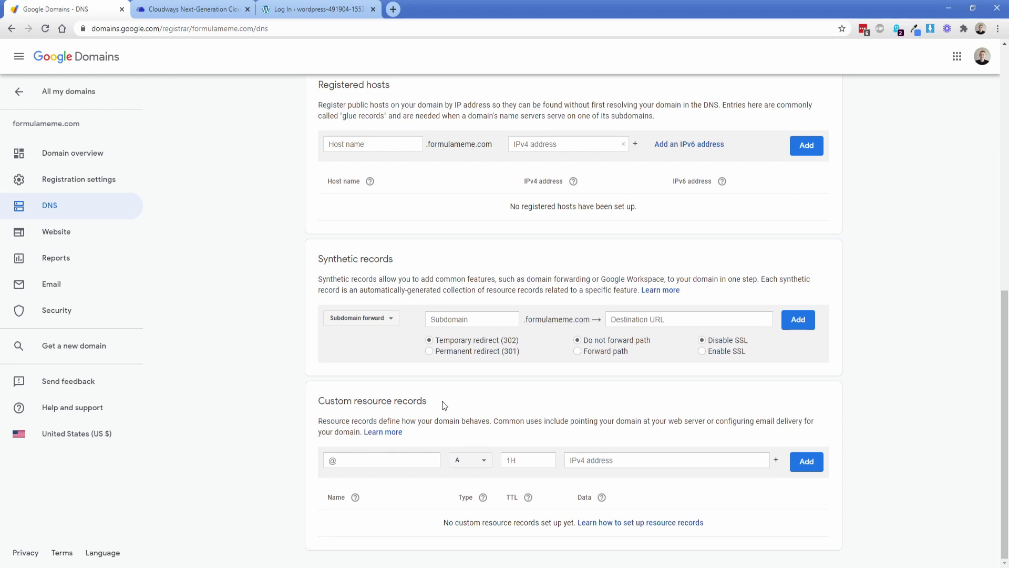
click(211, 9)
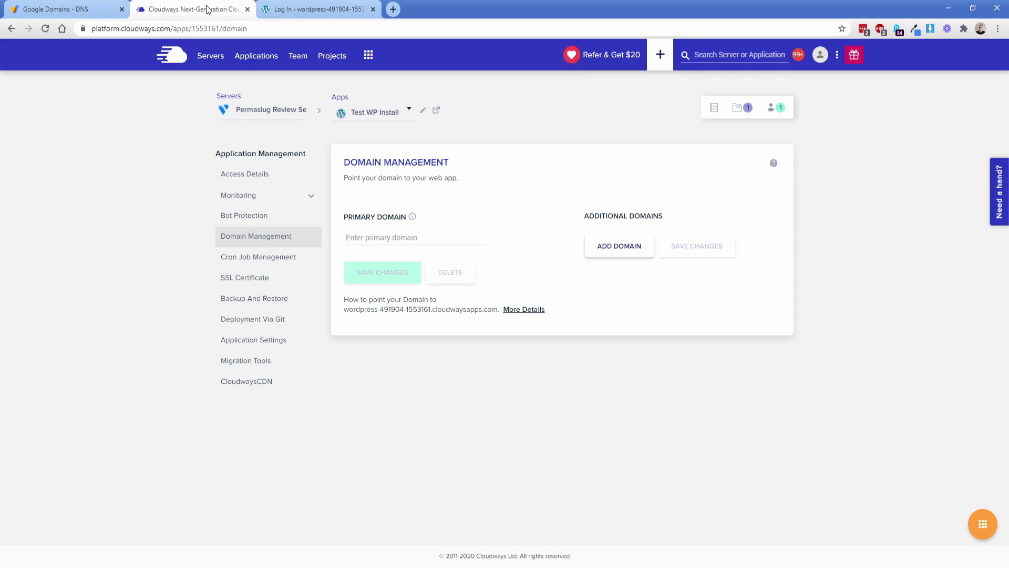
click(242, 181)
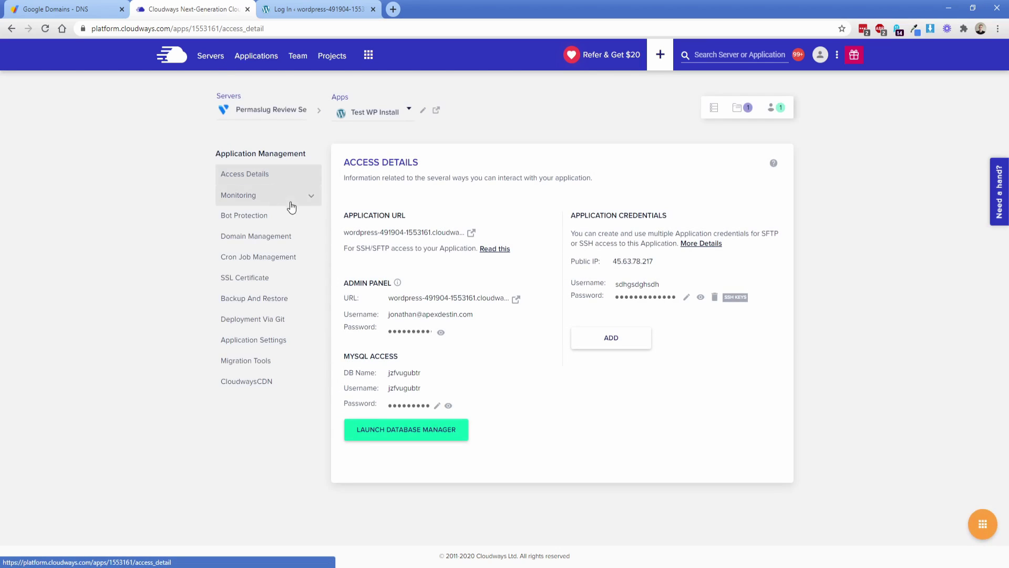
click(636, 263)
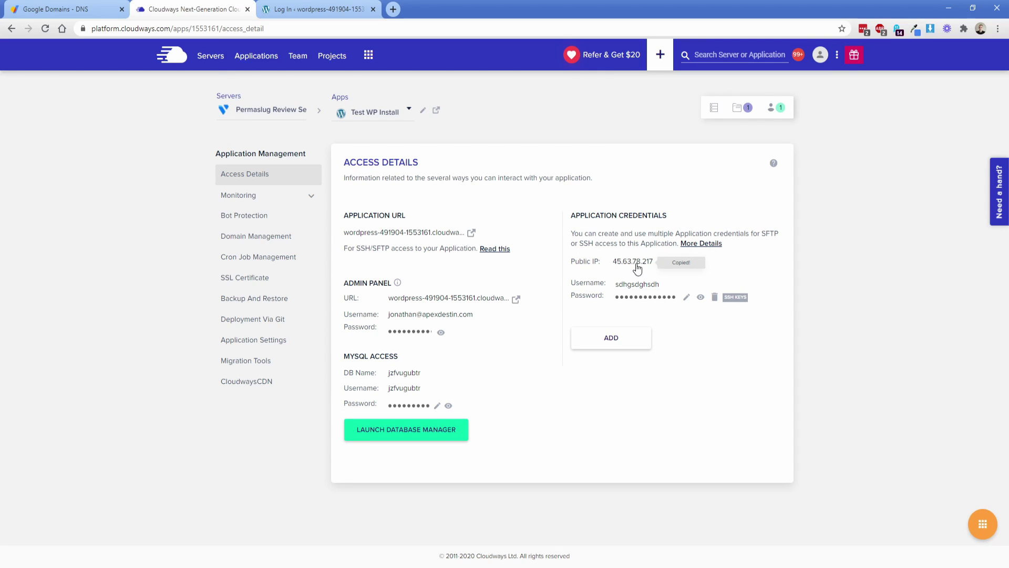
click(66, 9)
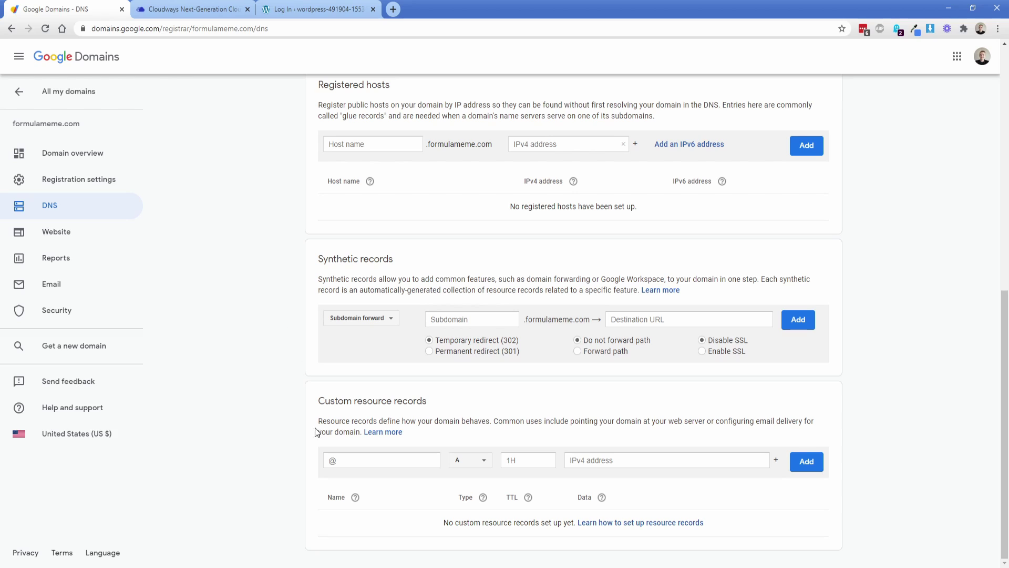
Add an @ A record for formulameme.com pointing to 45.63.78.217
click(372, 461)
text(@)
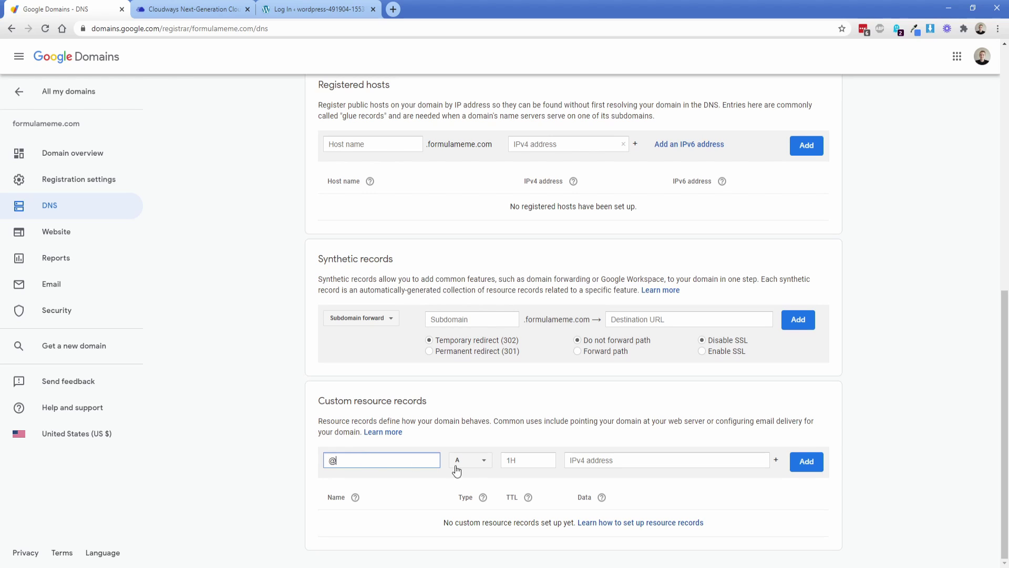
click(623, 461)
key(ctrl+v)
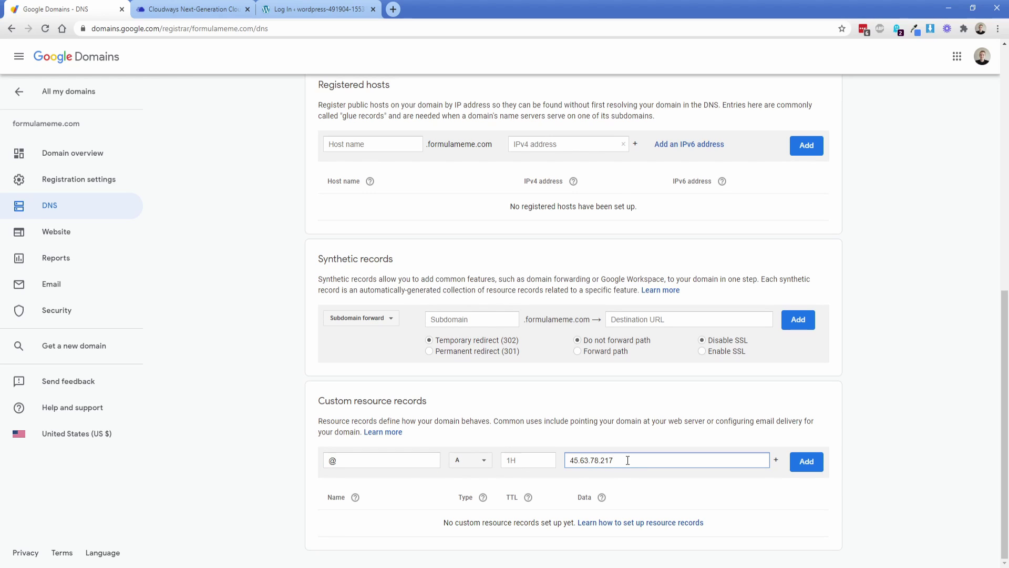
click(810, 463)
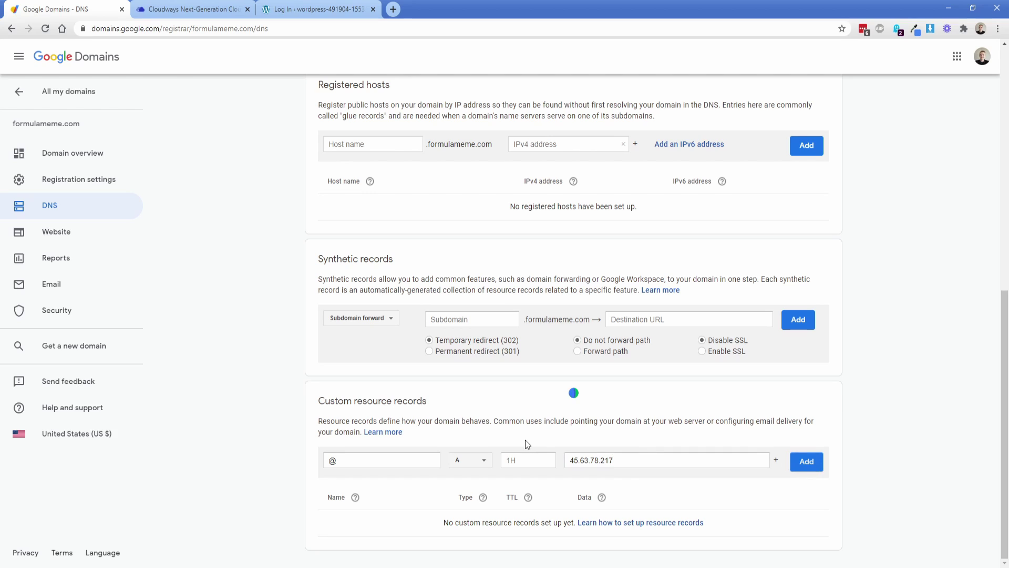
Add a www CNAME record with @ as its data
click(357, 460)
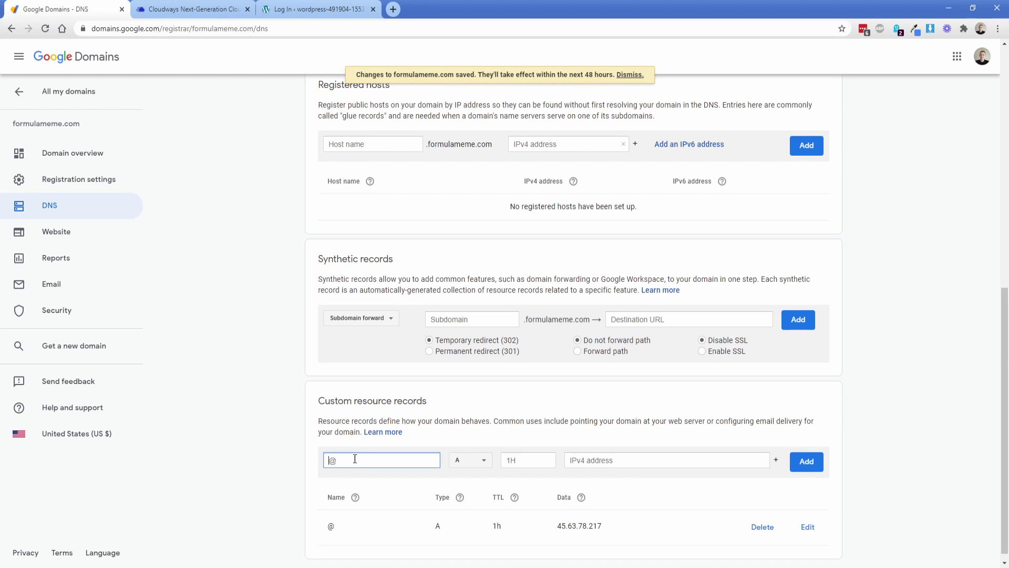
text(wwww)
key(BackSpace)
click(465, 461)
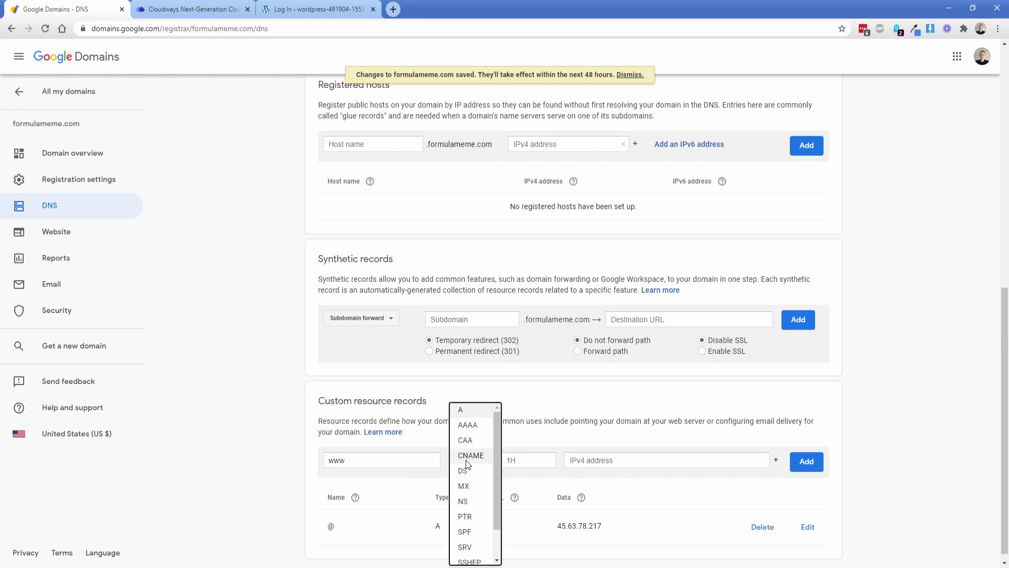
click(469, 462)
click(610, 461)
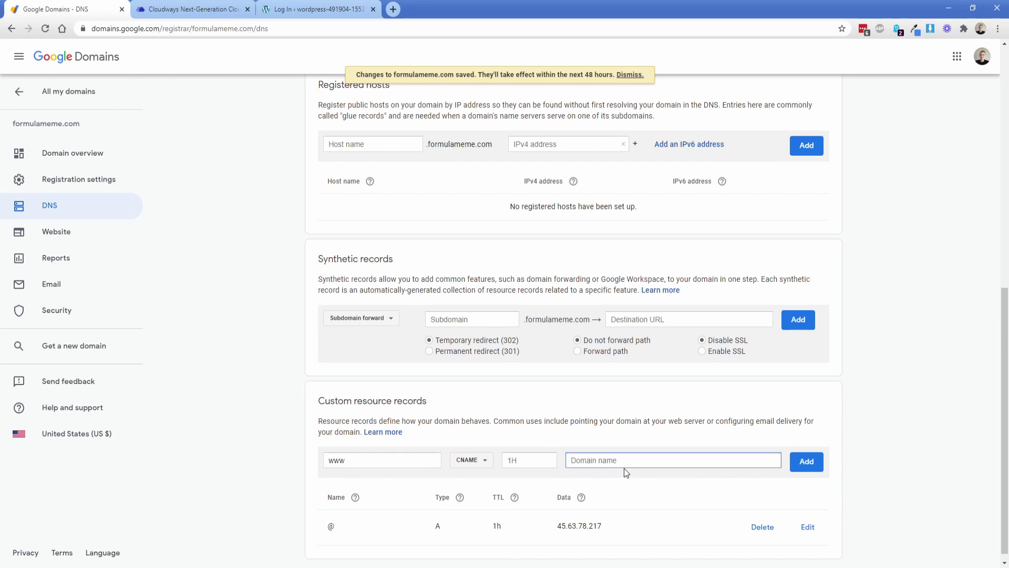
text(@)
click(809, 465)
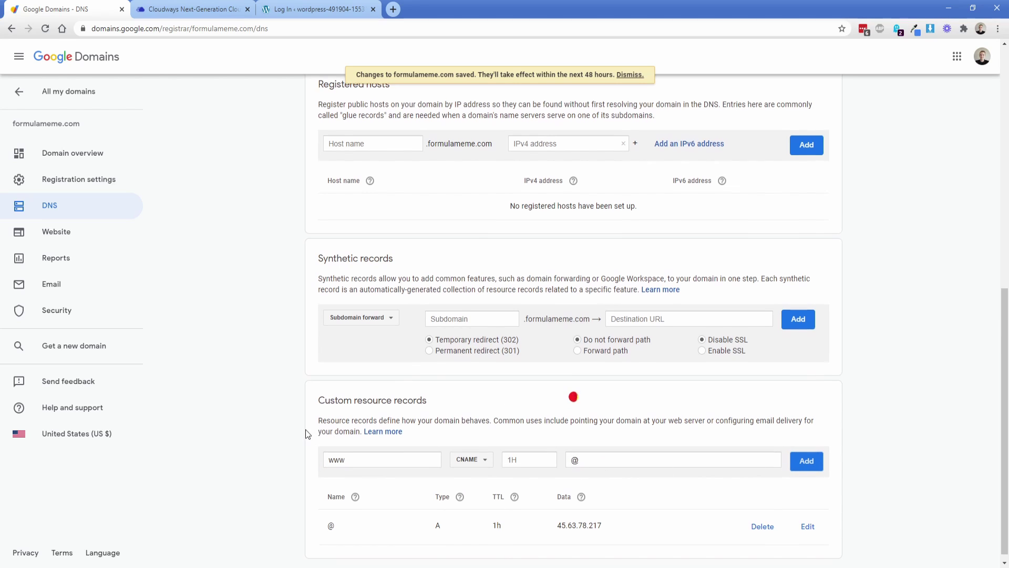
Verify the @ A record and the www CNAME to formulameme.com, then return to Cloudways
scroll(310, 428, down, 1)
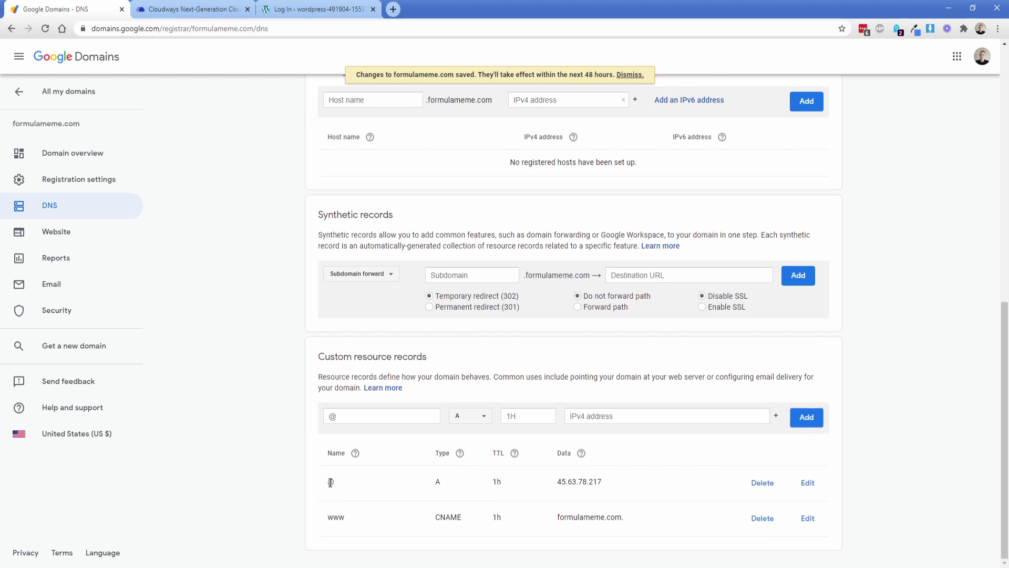
drag(331, 482, 343, 488)
drag(558, 519, 622, 520)
key(ctrl+c)
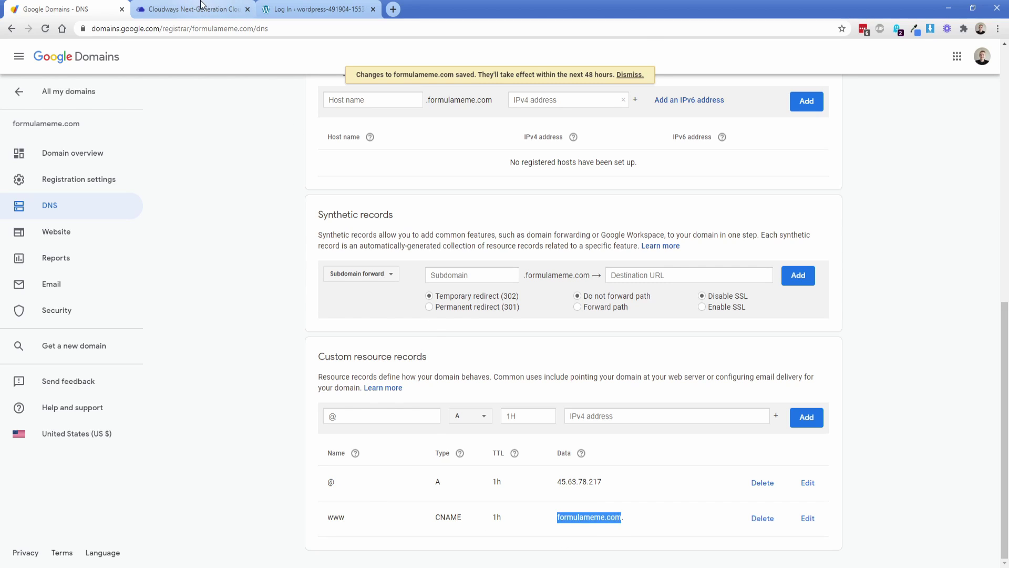
click(201, 5)
Paste formulameme.com as the Primary Domain under Domain Management and save it
click(243, 245)
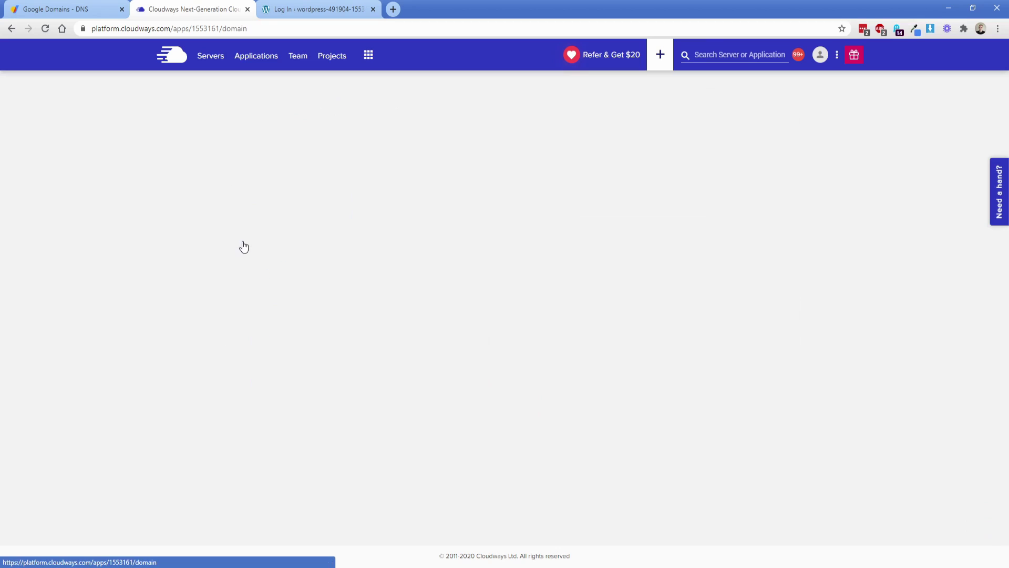
click(389, 237)
key(ctrl+v)
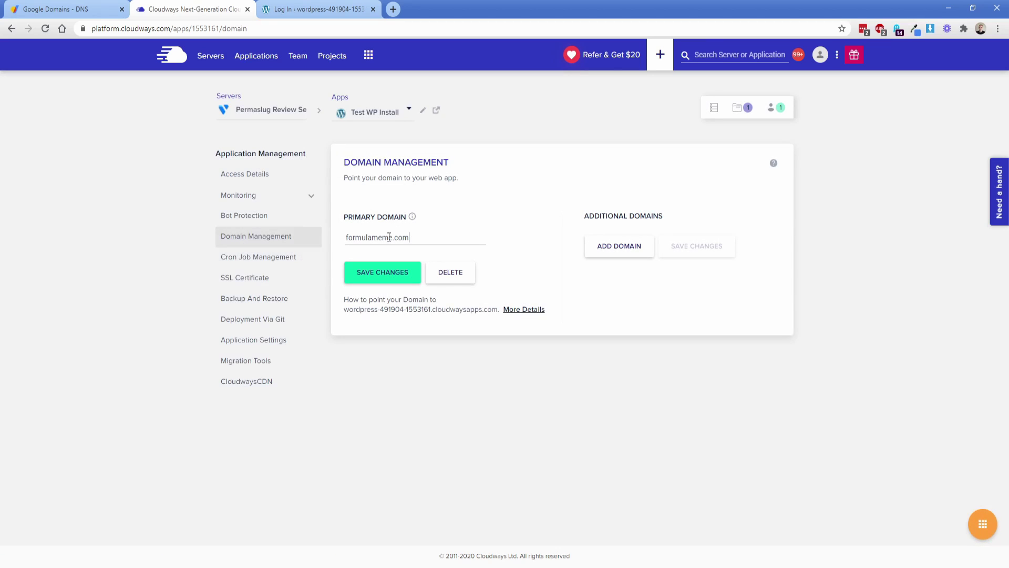
click(383, 276)
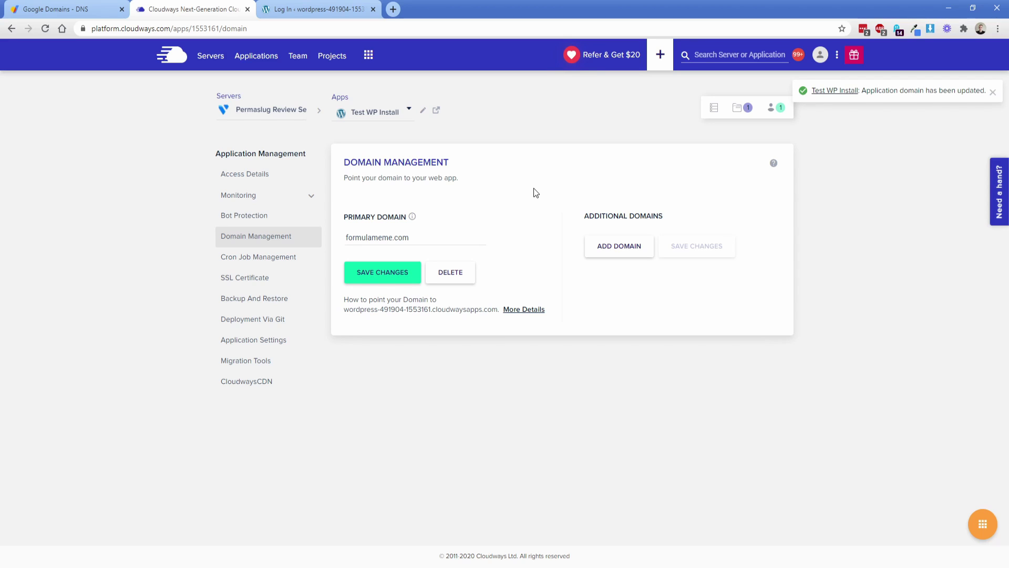
Open the live site at formulameme.com in a new tab from Access Details
drag(345, 309, 496, 312)
drag(413, 238, 373, 206)
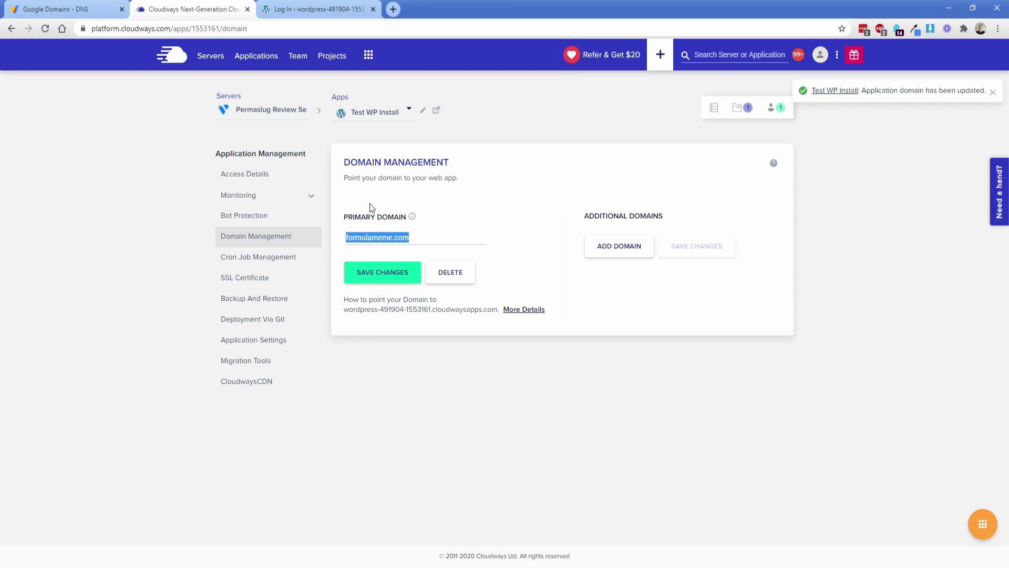
click(372, 207)
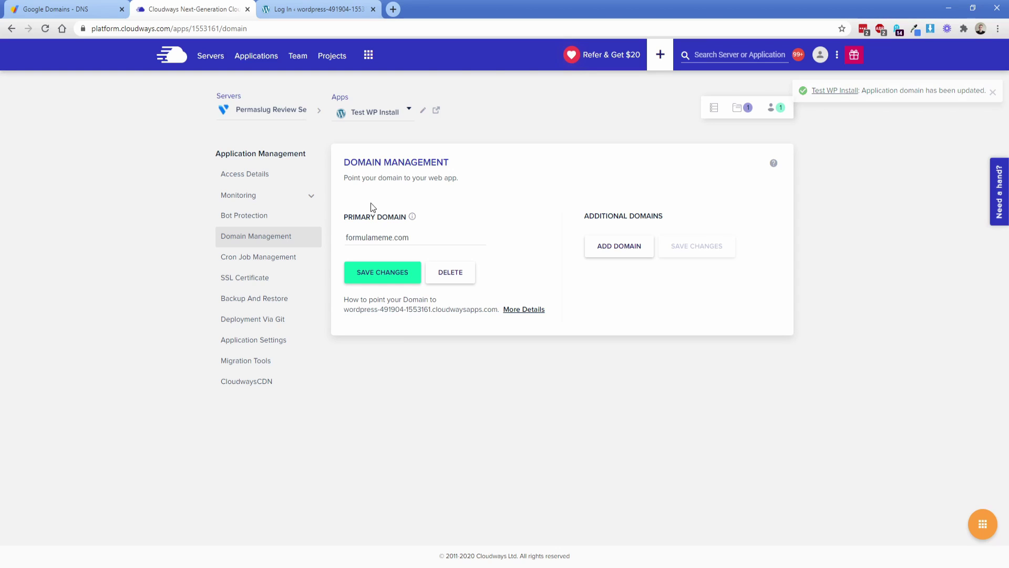
click(262, 180)
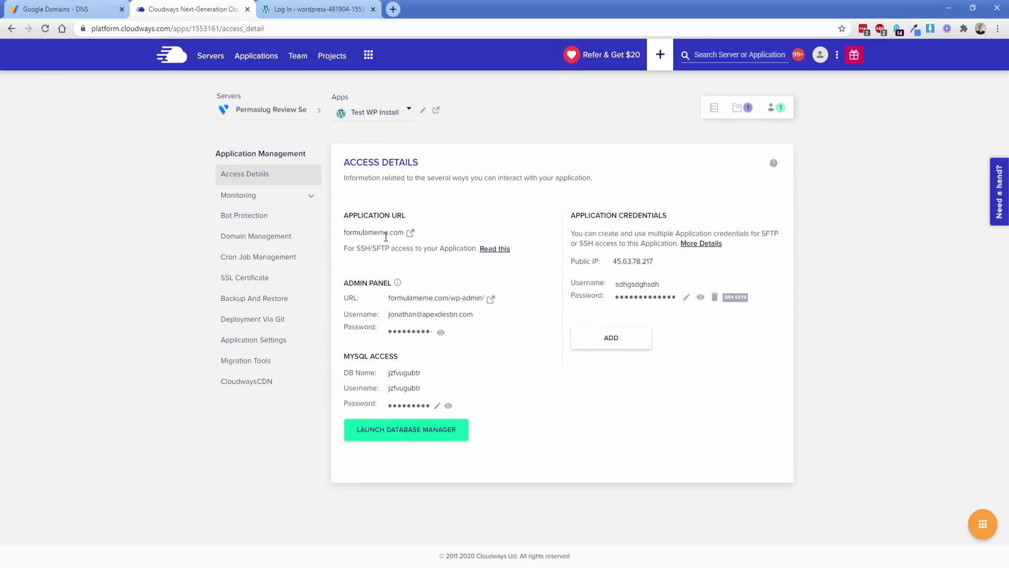
click(409, 234)
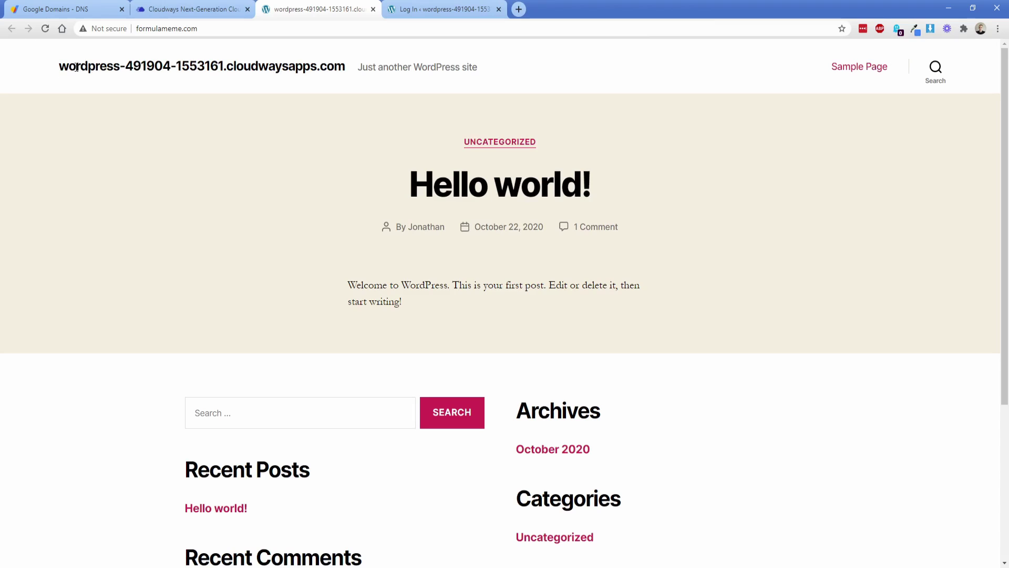
Close the formulameme.com site tab and the old WordPress login tab
drag(347, 68, 94, 77)
click(197, 79)
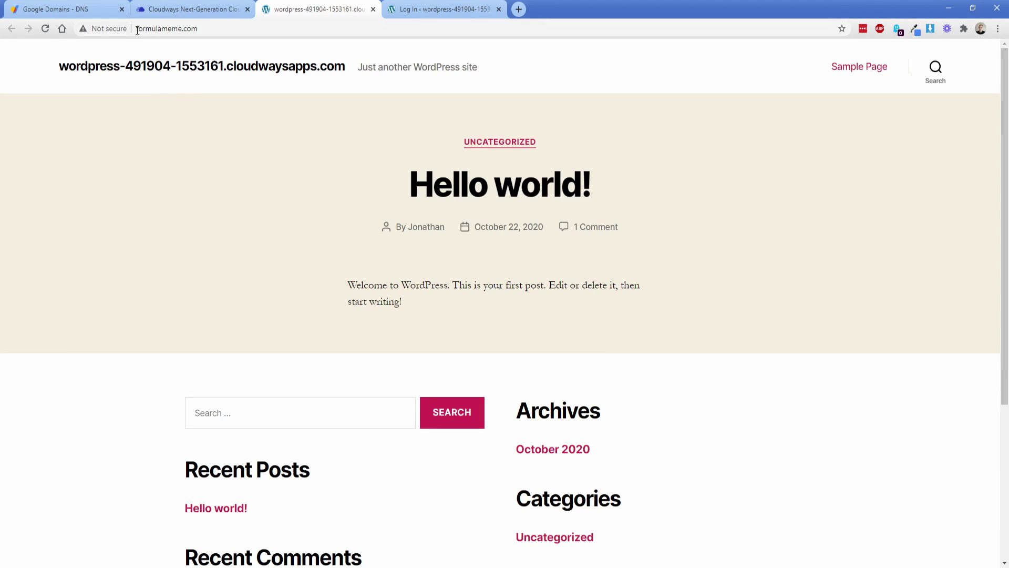
click(374, 9)
click(373, 9)
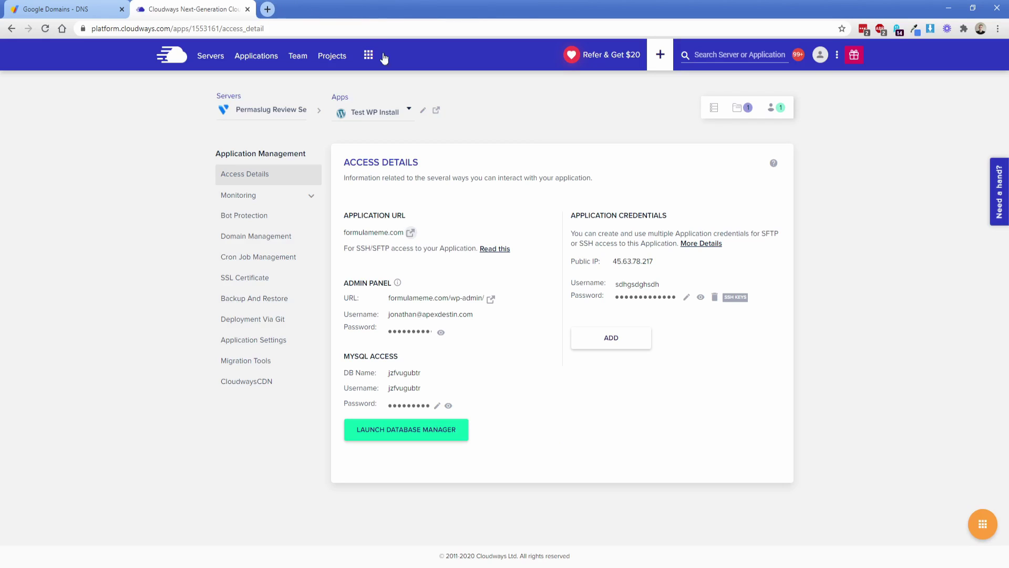
Review the formulameme.com Primary Domain under Domain Management, leaving it unchanged
click(255, 240)
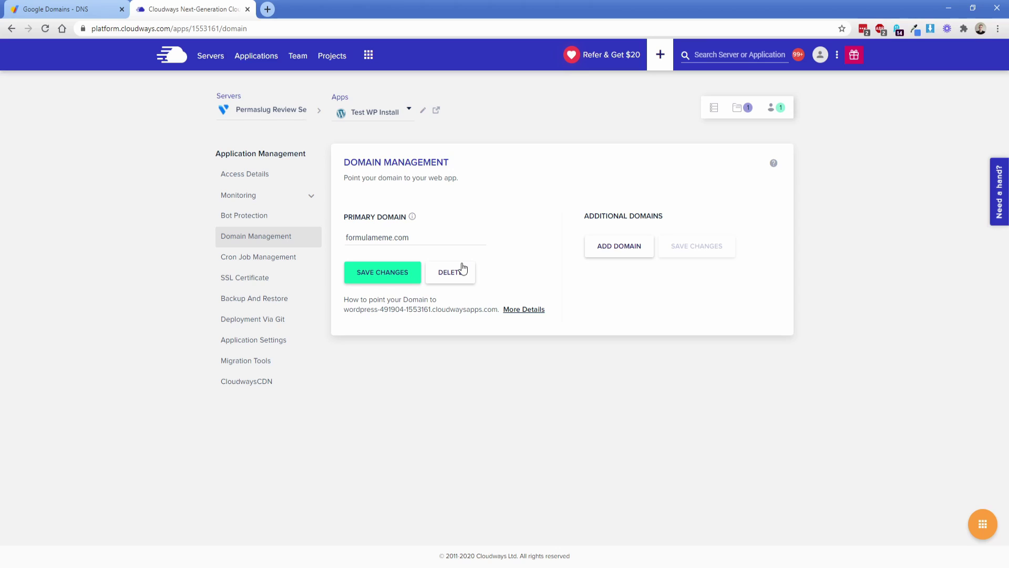
drag(418, 237, 358, 240)
key(Right)
text(1)
key(BackSpace)
Load wp-admin at formulameme.com past the certificate warning, then close that tab
click(234, 175)
click(490, 299)
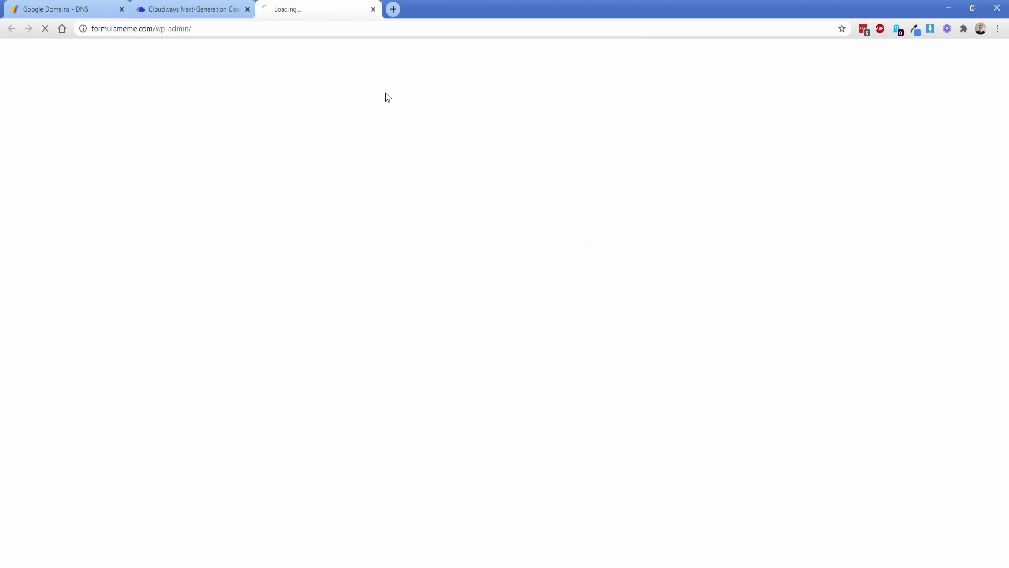
click(369, 326)
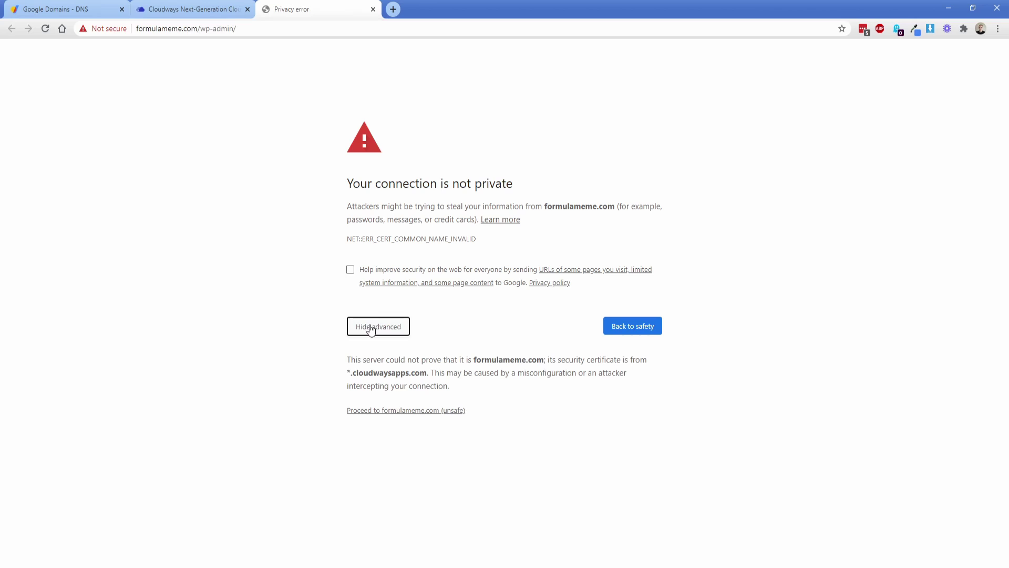
click(423, 415)
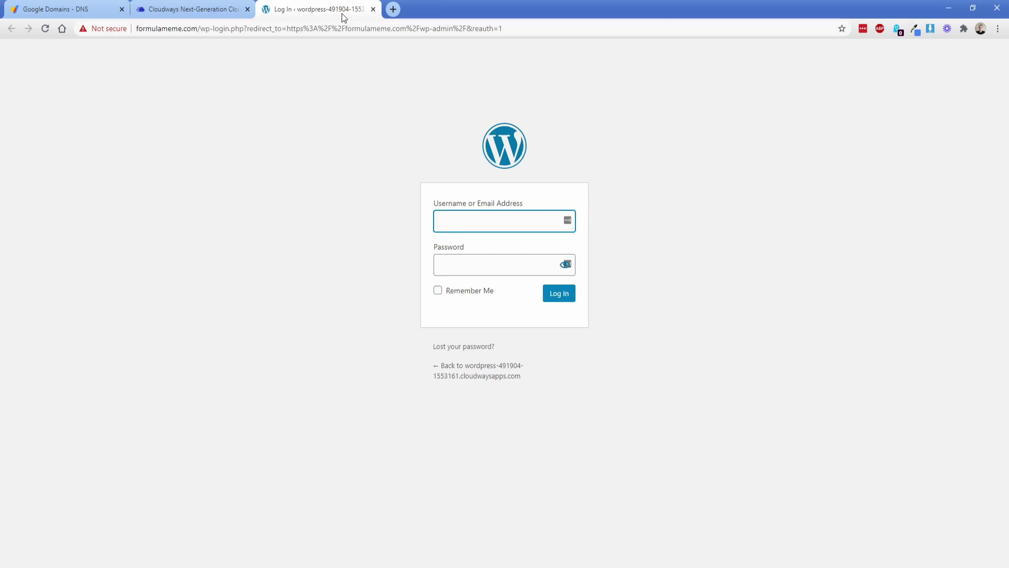
click(373, 10)
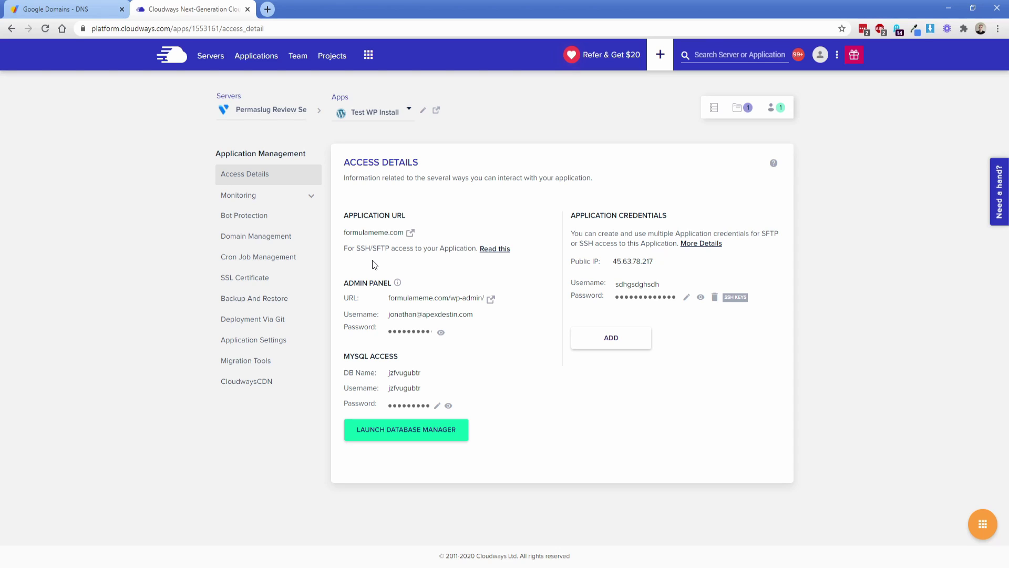
Start a Let's Encrypt certificate with the account email and formulameme.com as the domain
click(244, 279)
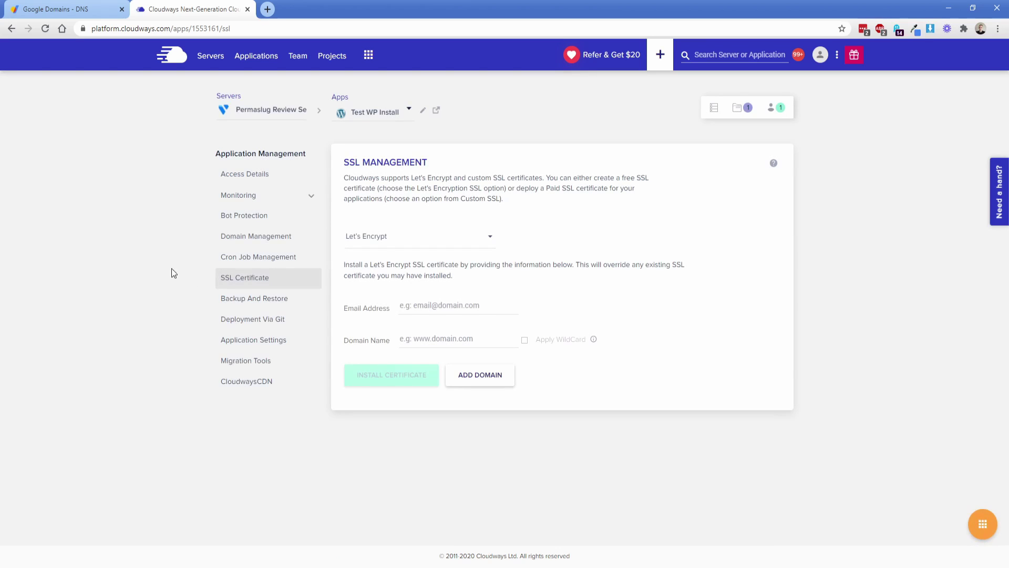
click(369, 240)
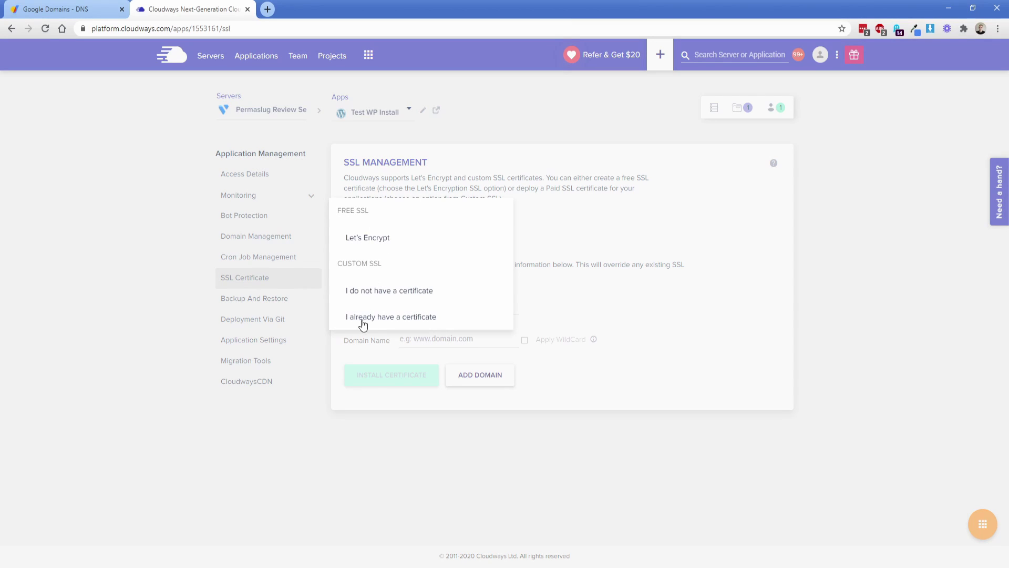
click(369, 242)
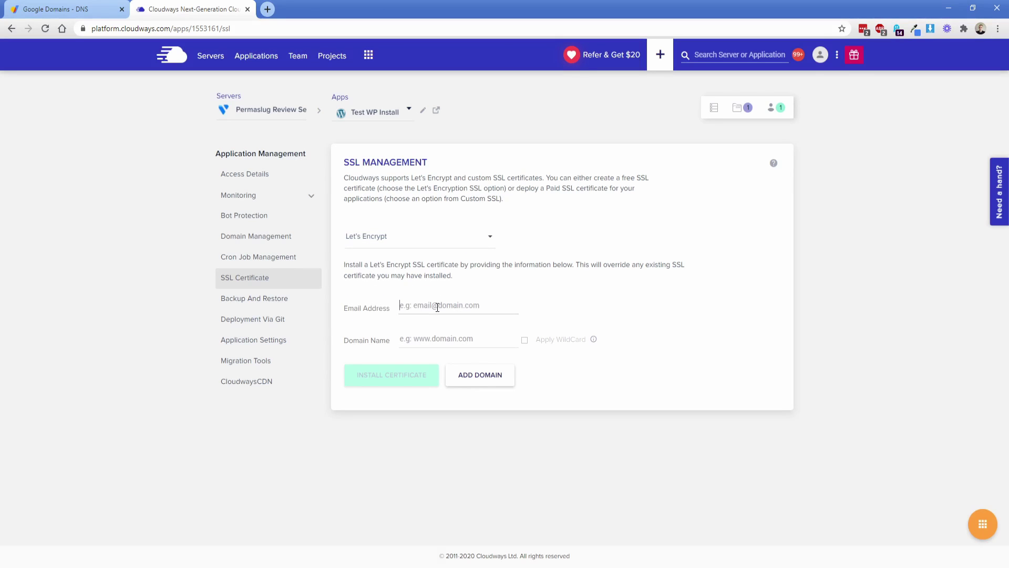
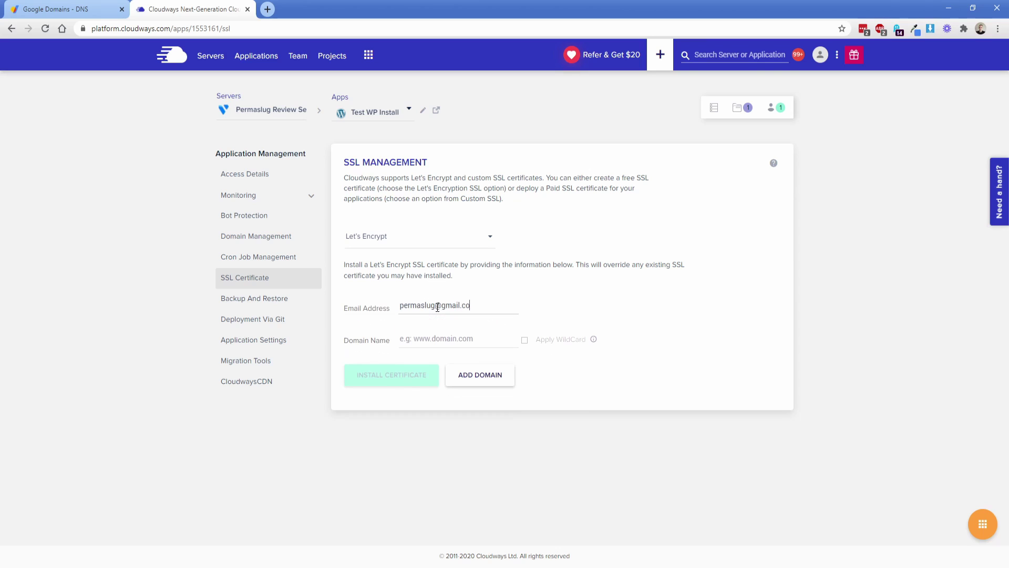
key(Tab)
text(formu)
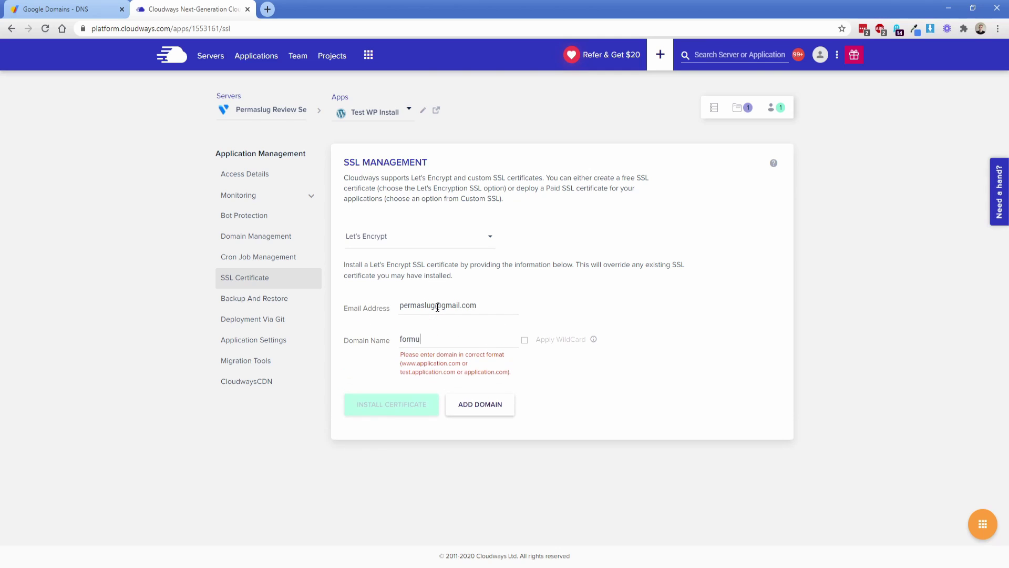
text(lameme.com)
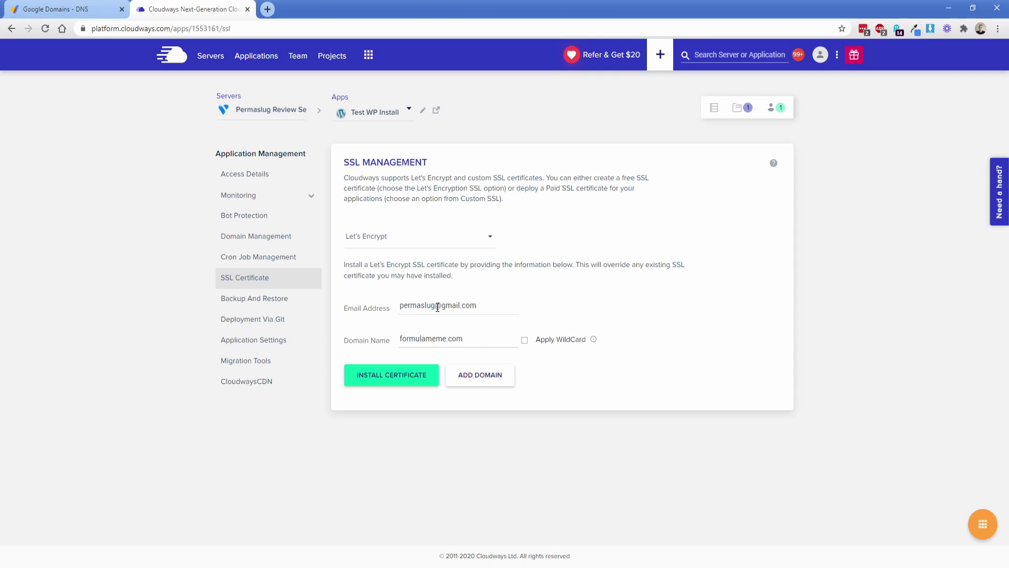
click(484, 374)
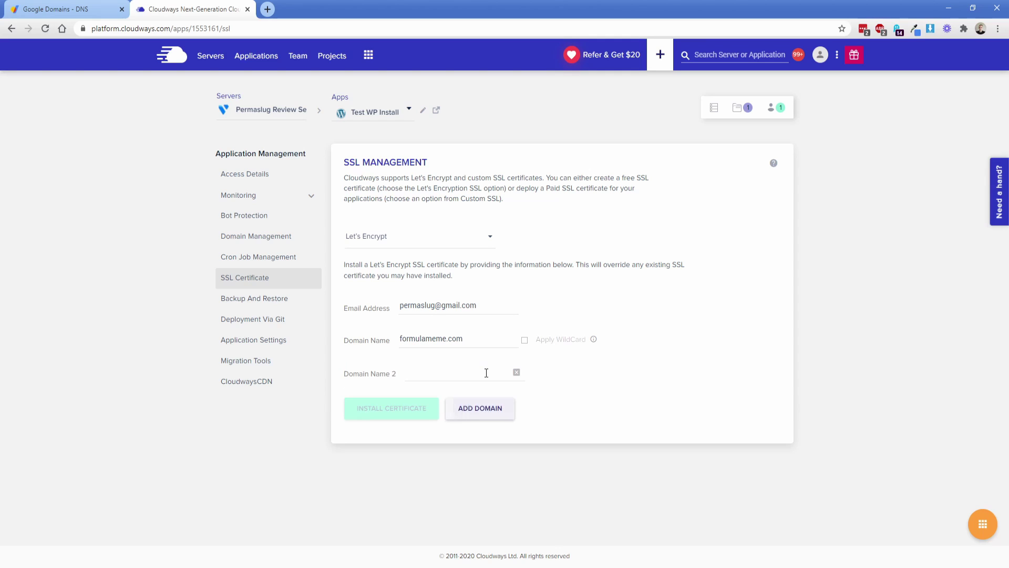
text(www.formn)
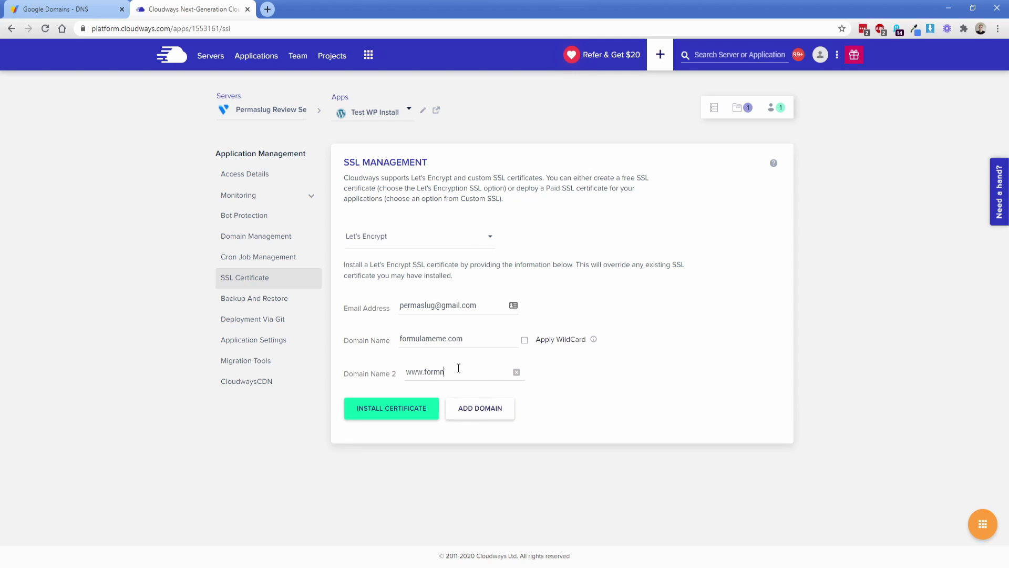
key(BackSpace)
text(ulameme.com)
drag(406, 372, 424, 372)
click(383, 414)
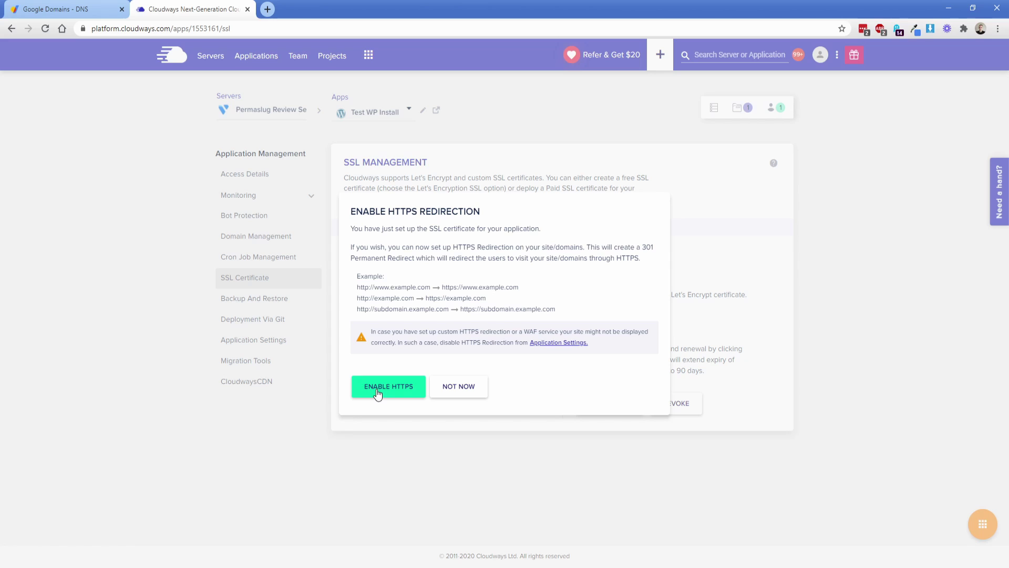
Turn on HTTPS redirection for the formulameme.com application
click(377, 393)
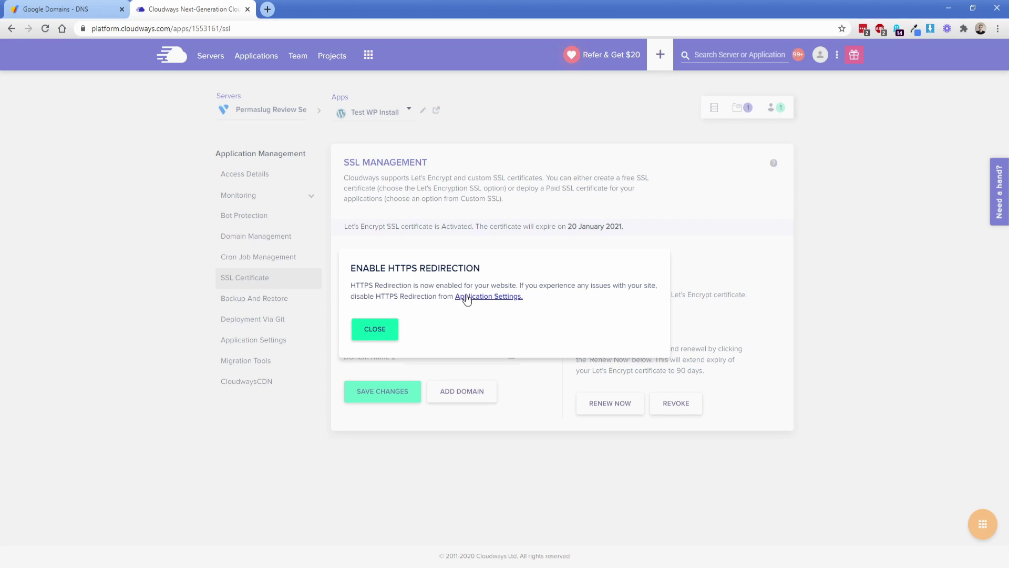
click(375, 330)
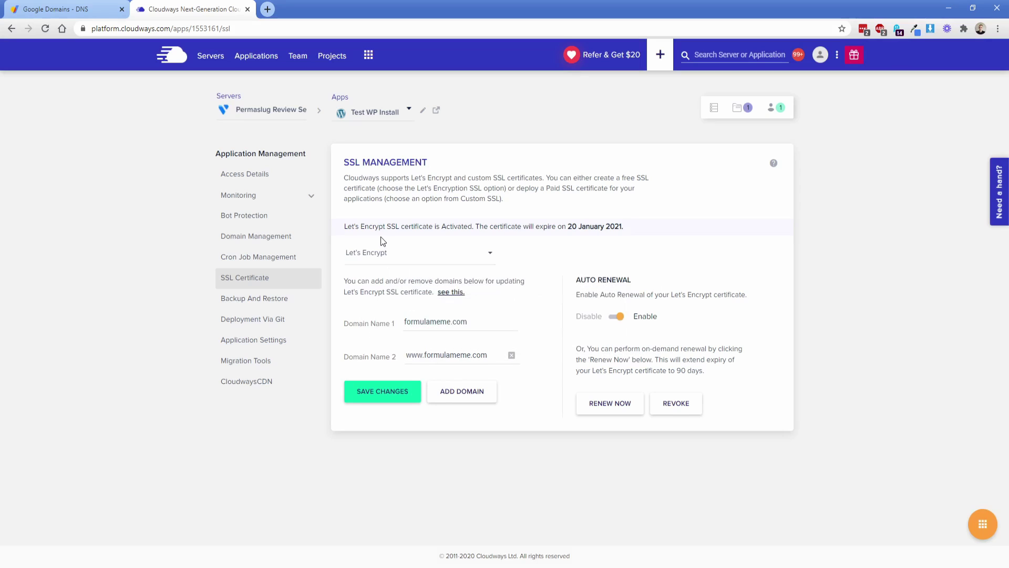
click(256, 177)
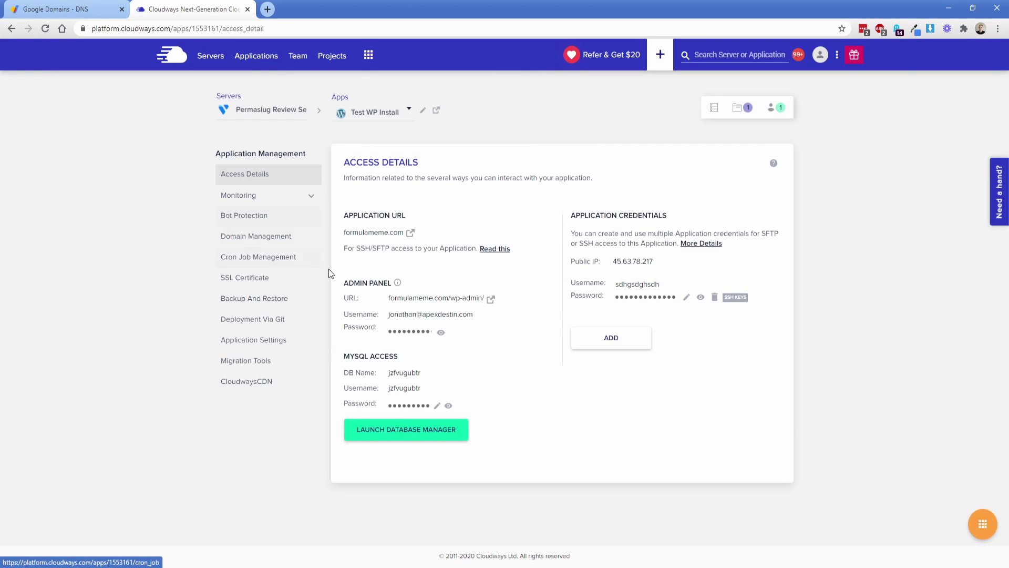
Check the formulameme.com WordPress login and homepage load over HTTPS, then close them
click(490, 302)
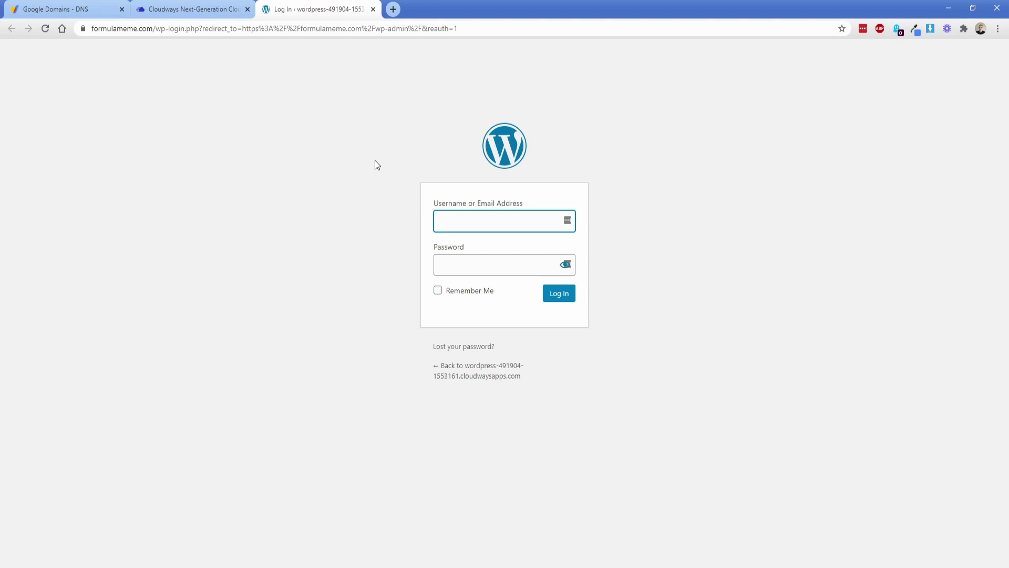
click(373, 9)
click(411, 234)
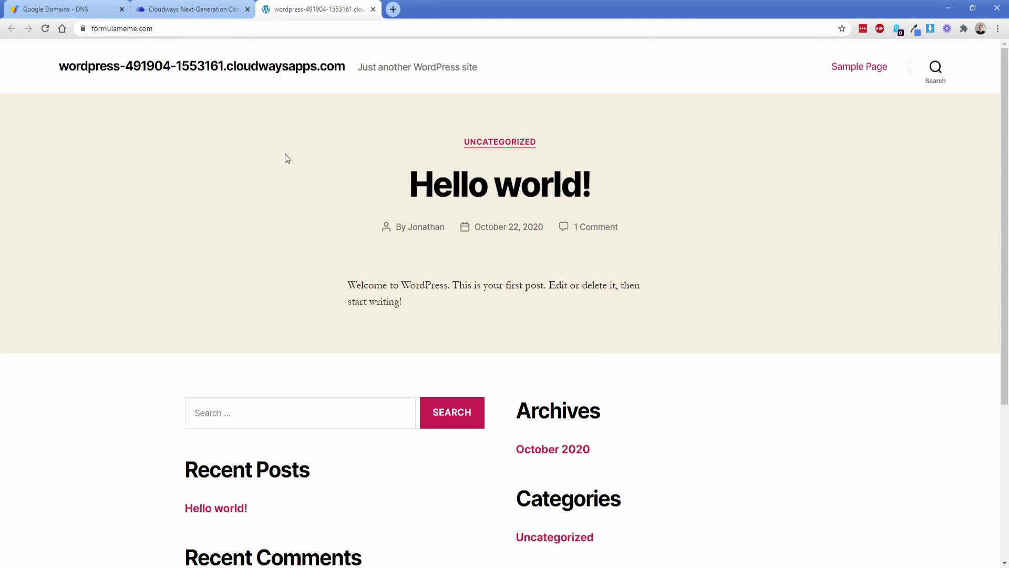
key(ctrl+w)
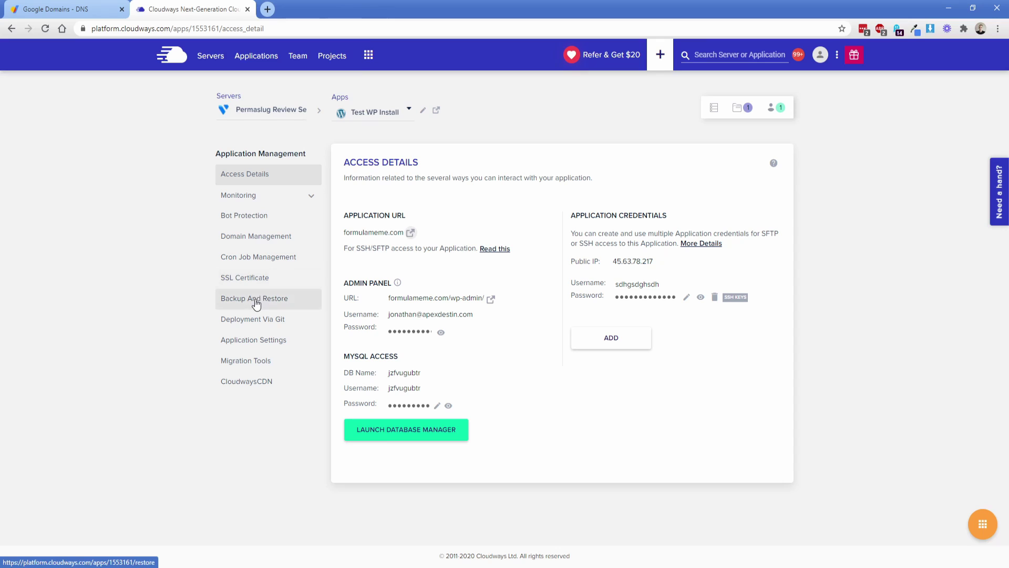
Take an on-demand backup of Test WP Install and confirm the 22 October 2020 restore point is listed
click(256, 300)
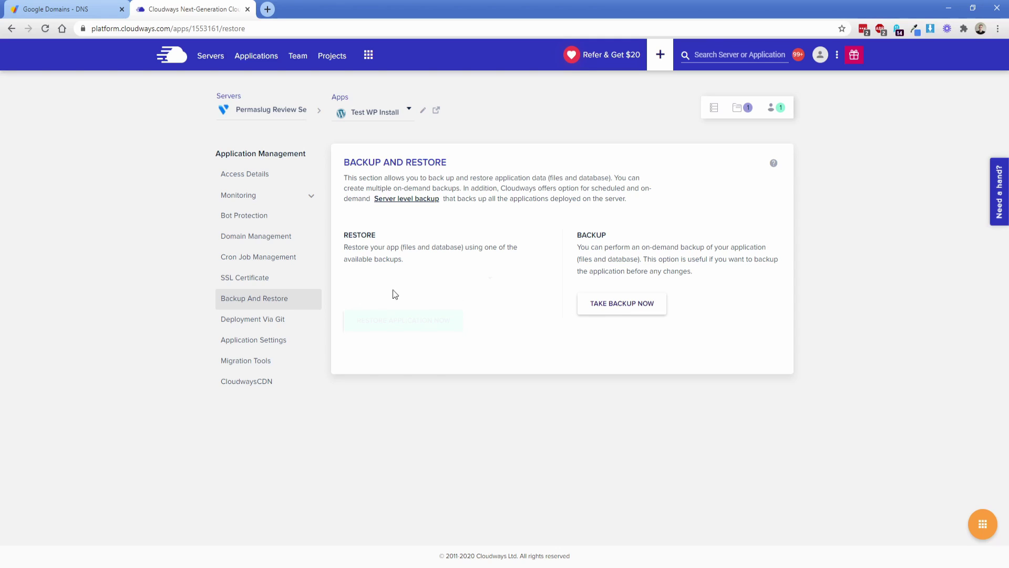
click(612, 314)
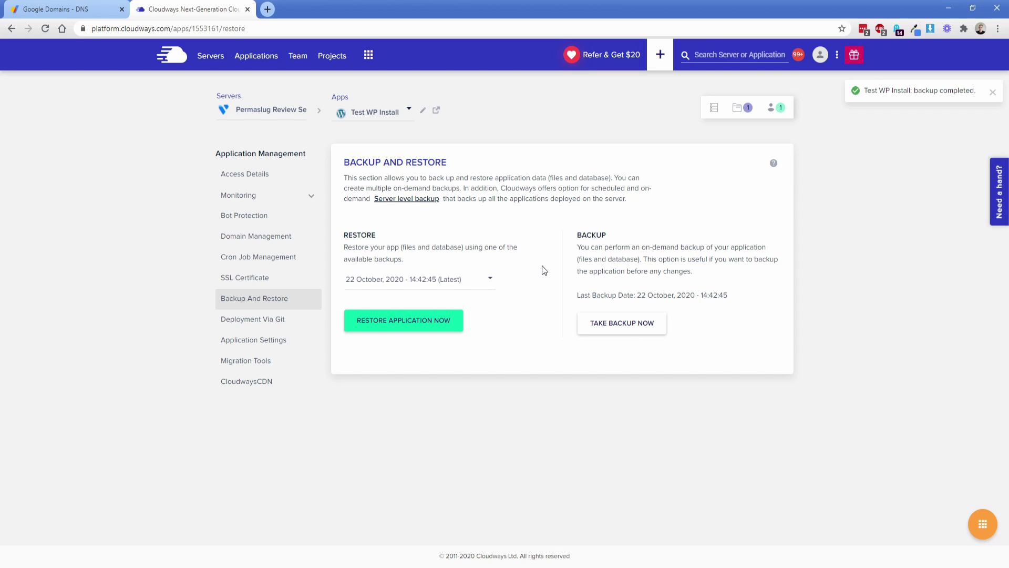
click(458, 284)
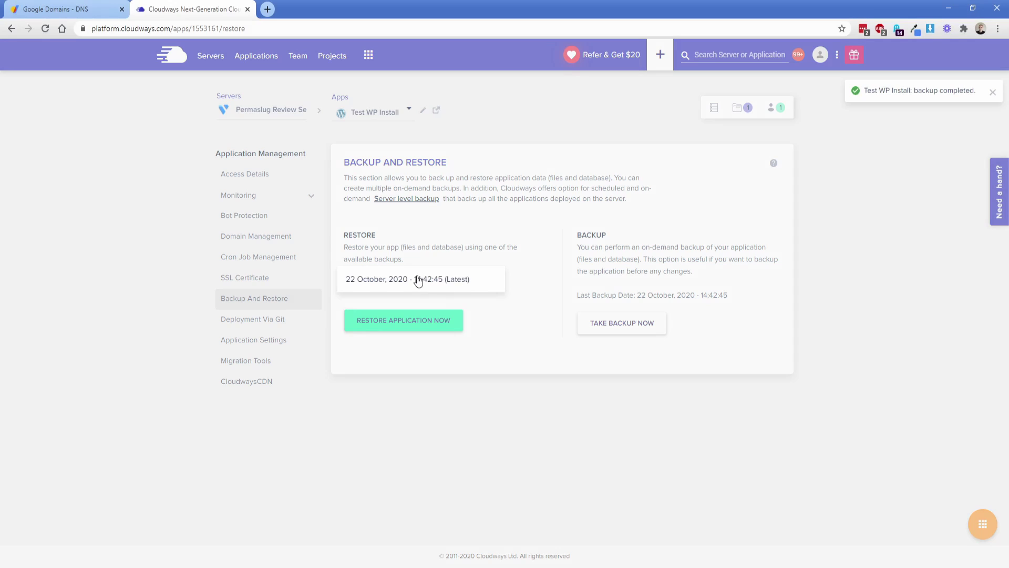
click(383, 282)
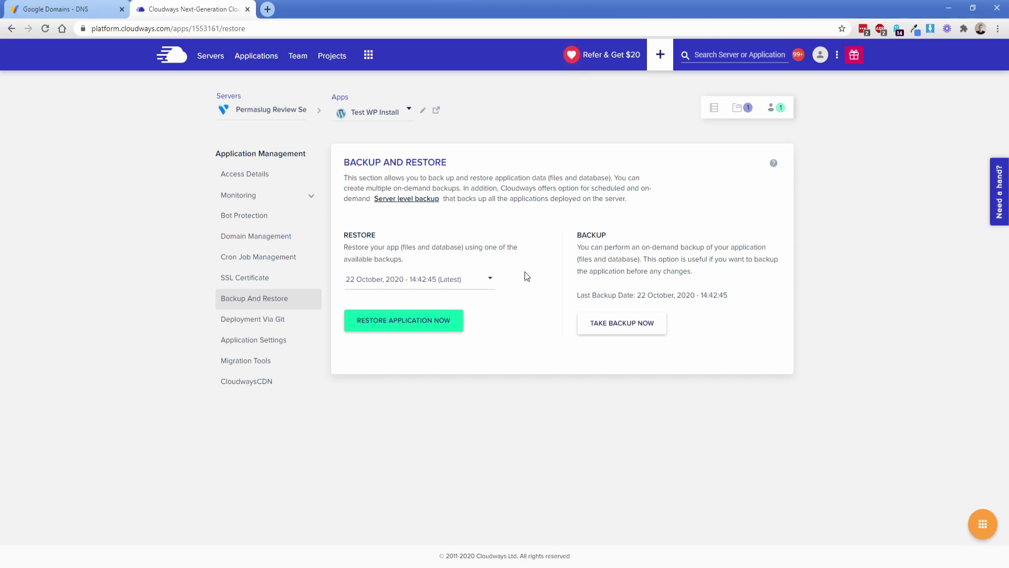
click(255, 321)
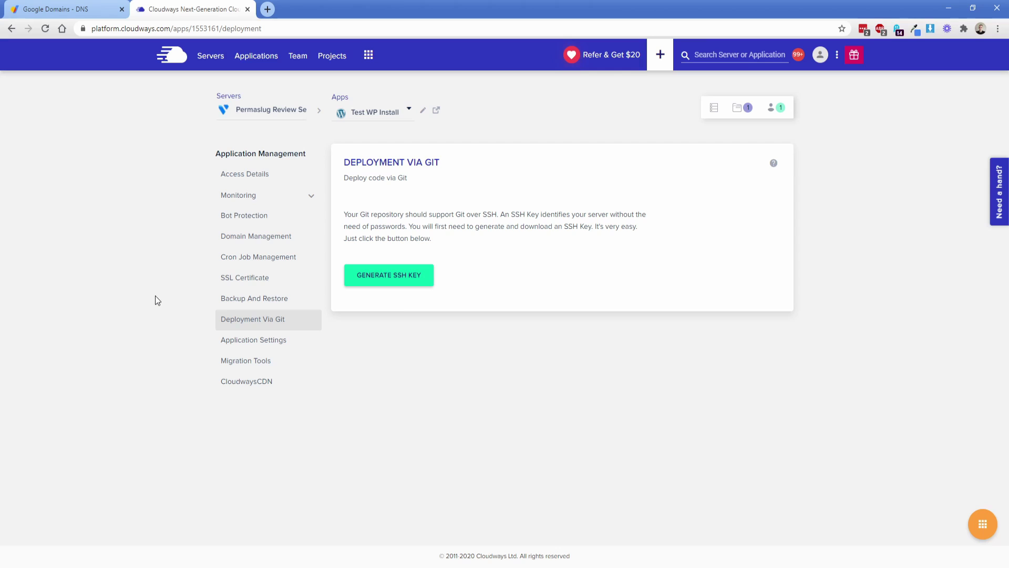
Review Test WP Install's General, PHP FPM and Varnish settings, including the From Address field
click(254, 340)
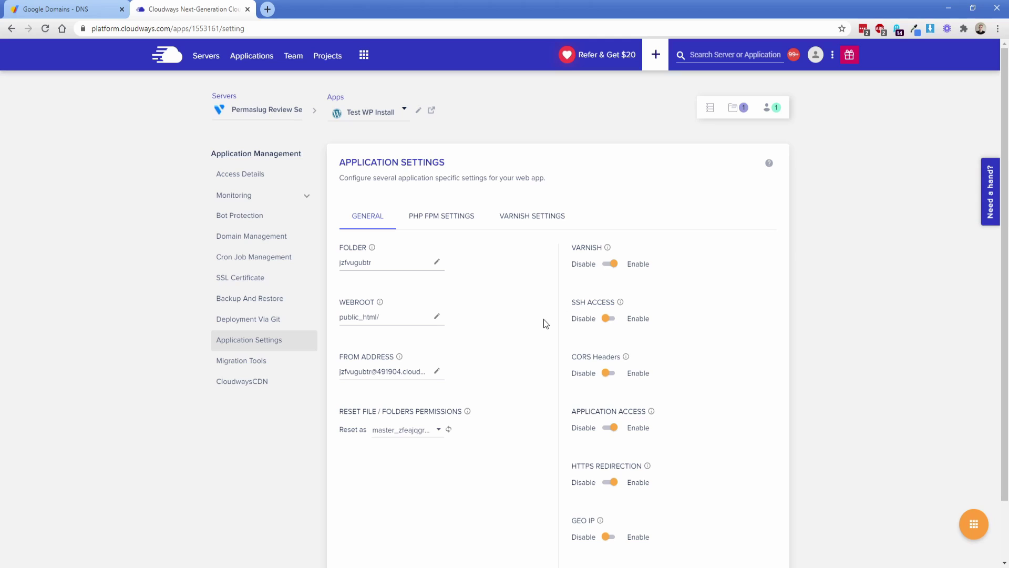
scroll(547, 320, down, 1)
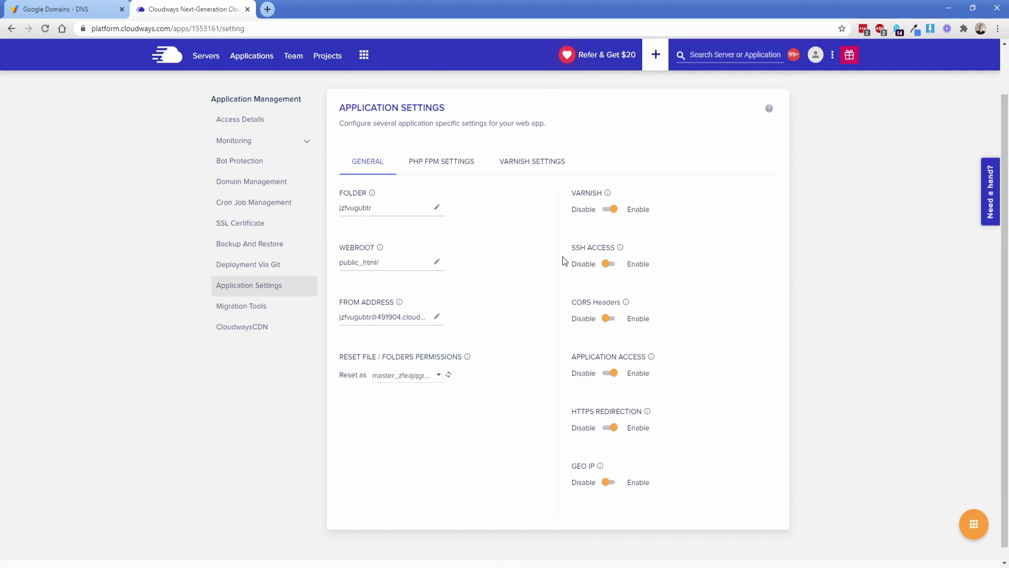
click(441, 163)
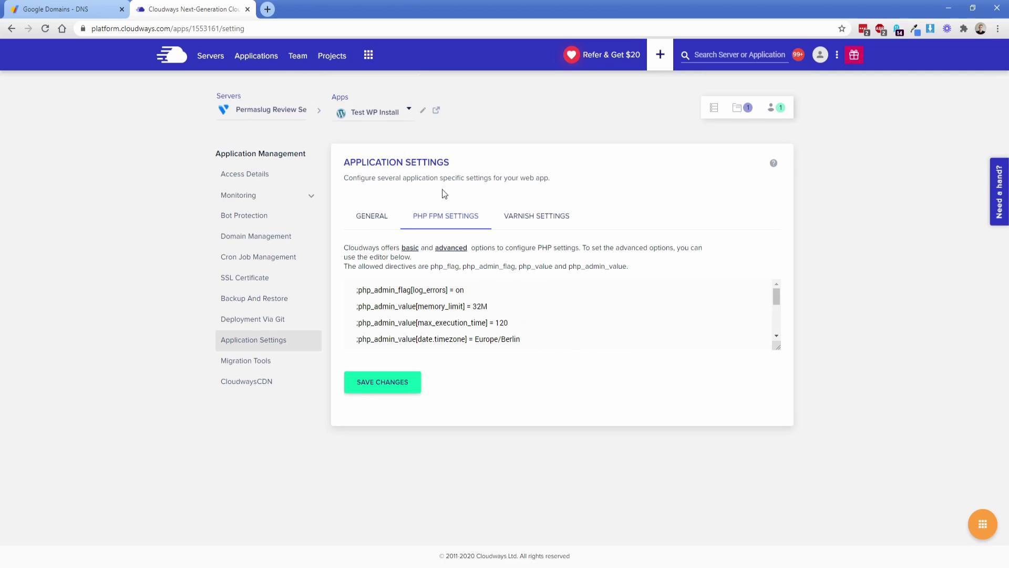
click(534, 220)
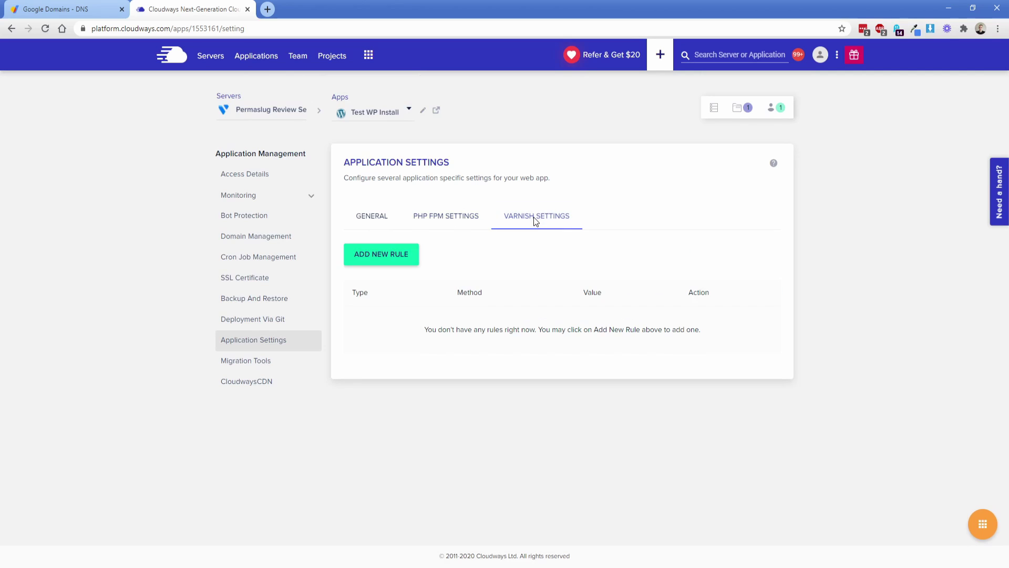
click(379, 216)
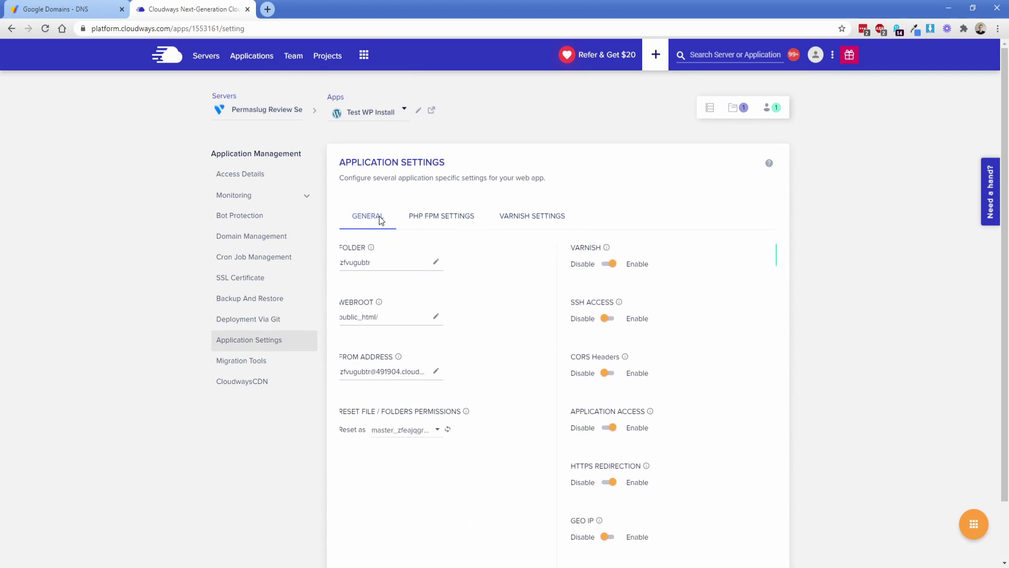
scroll(526, 299, down, 1)
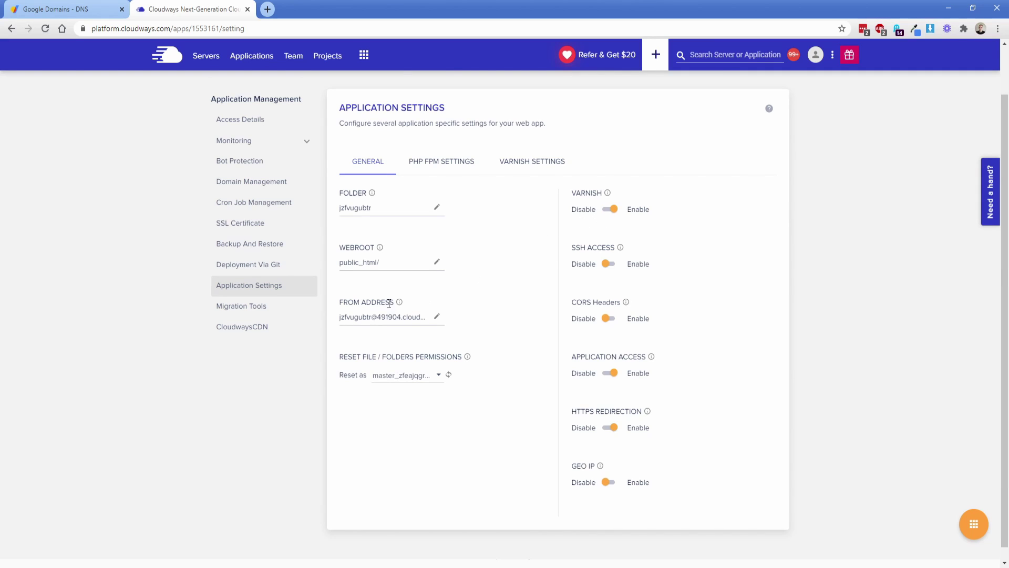
mouse_move(401, 307)
click(437, 317)
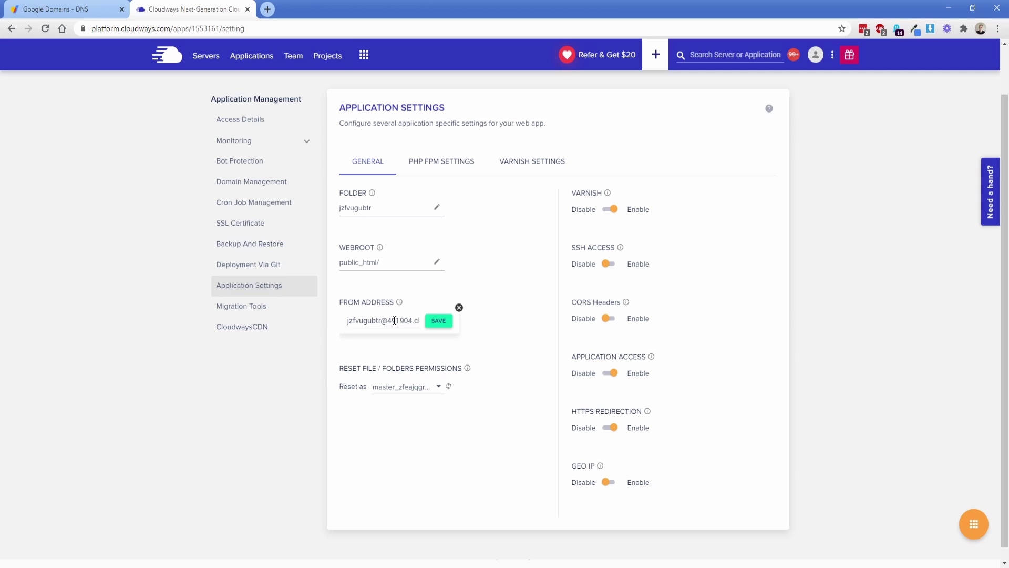
double_click(394, 320)
key(ctrl+a)
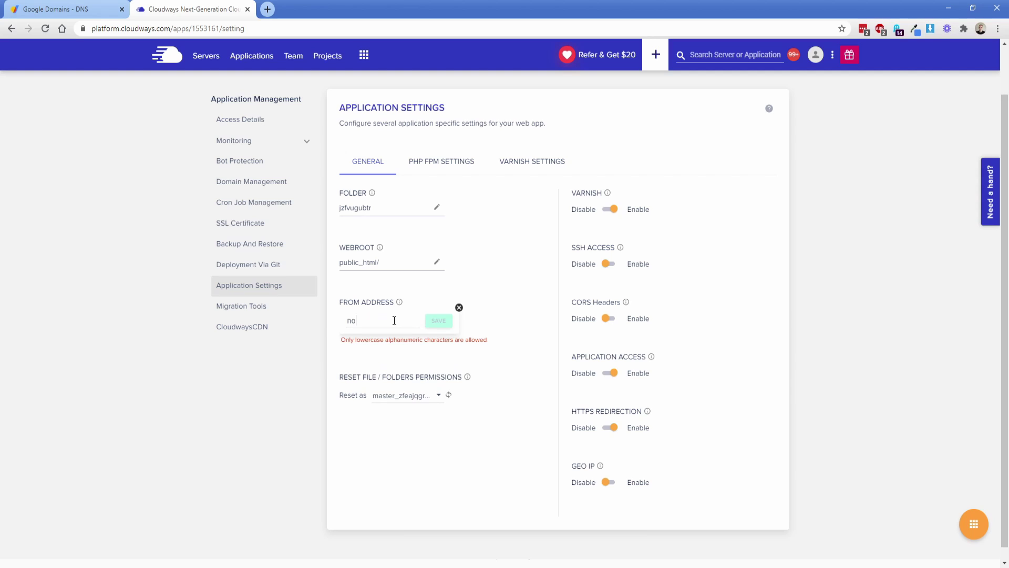
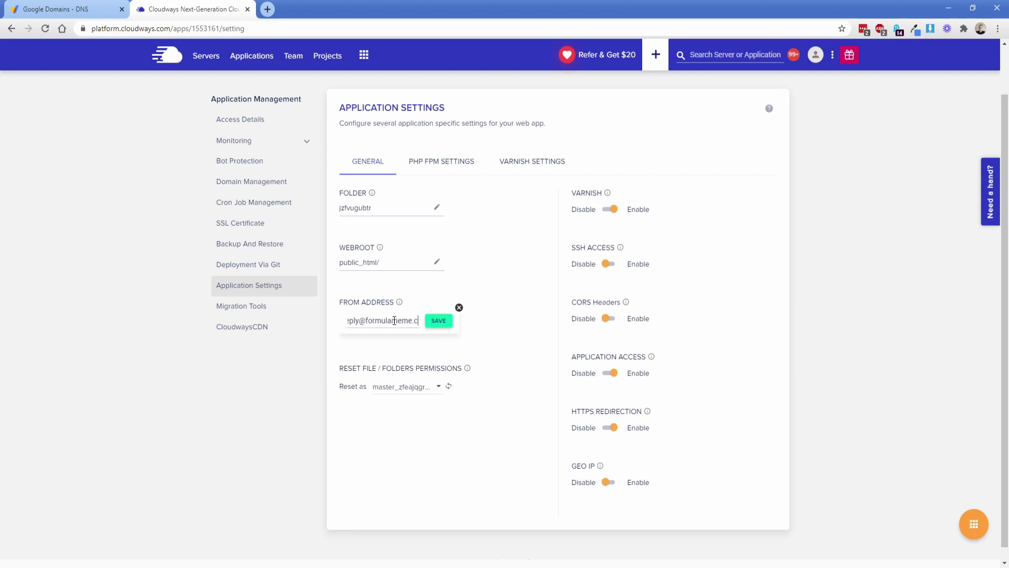
click(436, 321)
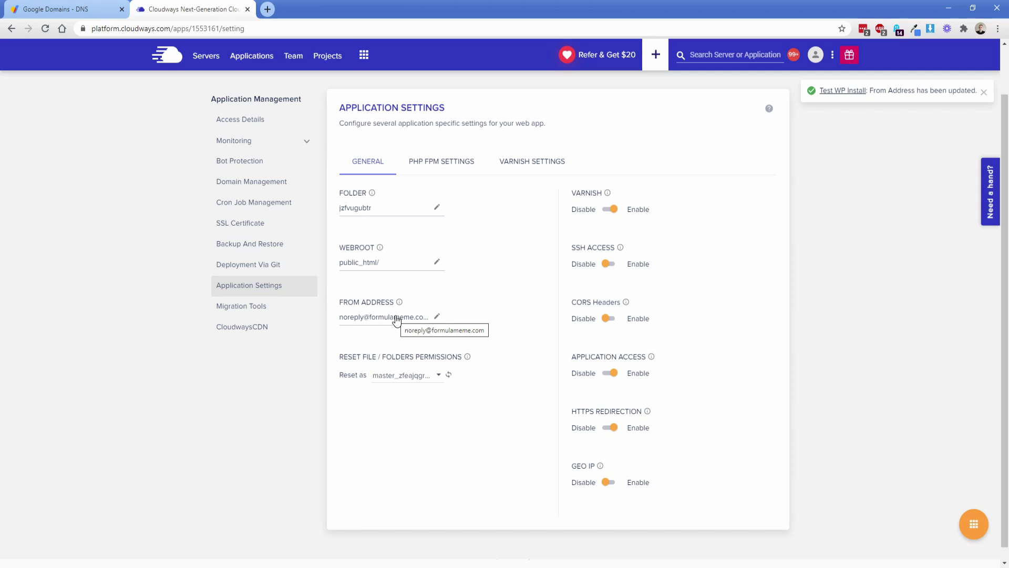
click(258, 306)
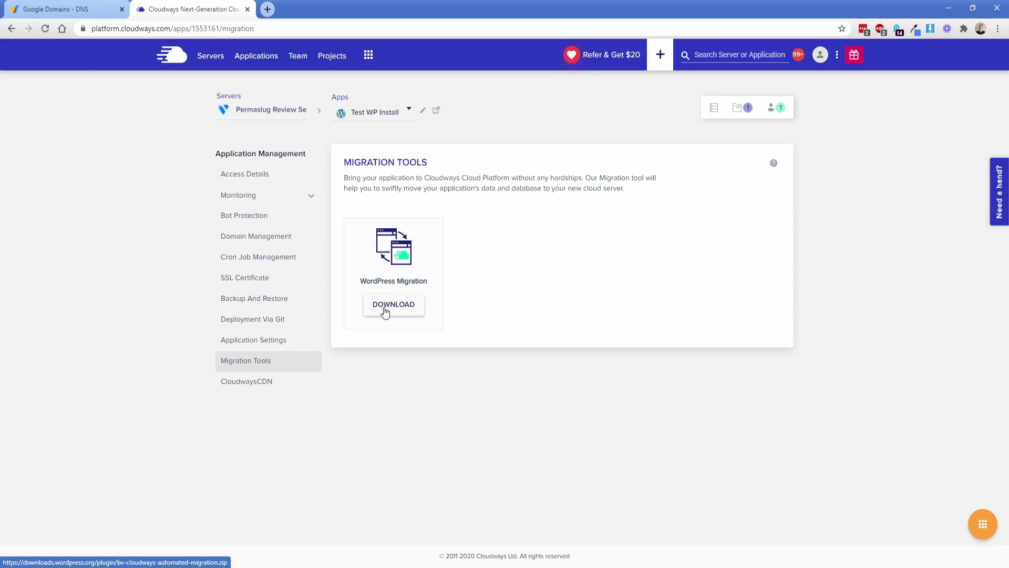
Open Test WP Install's CloudwaysCDN page and review its 25GB allowance pricing note
click(239, 173)
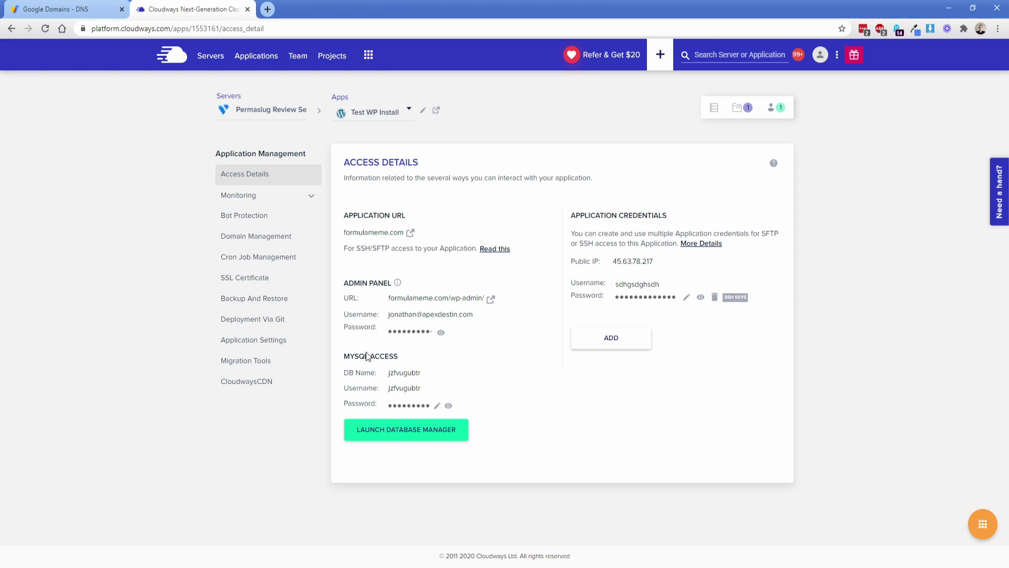
click(250, 381)
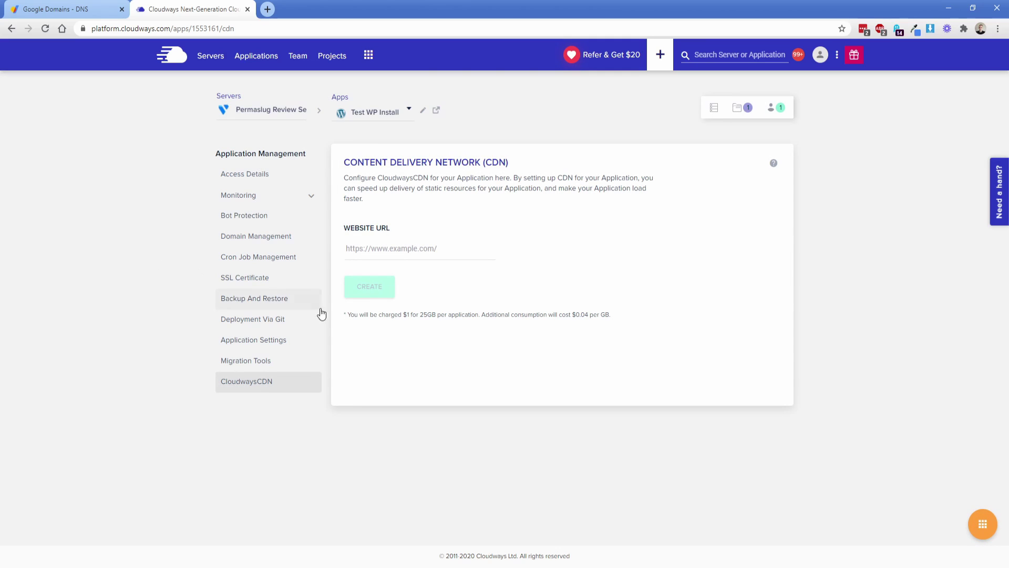
double_click(430, 315)
click(492, 320)
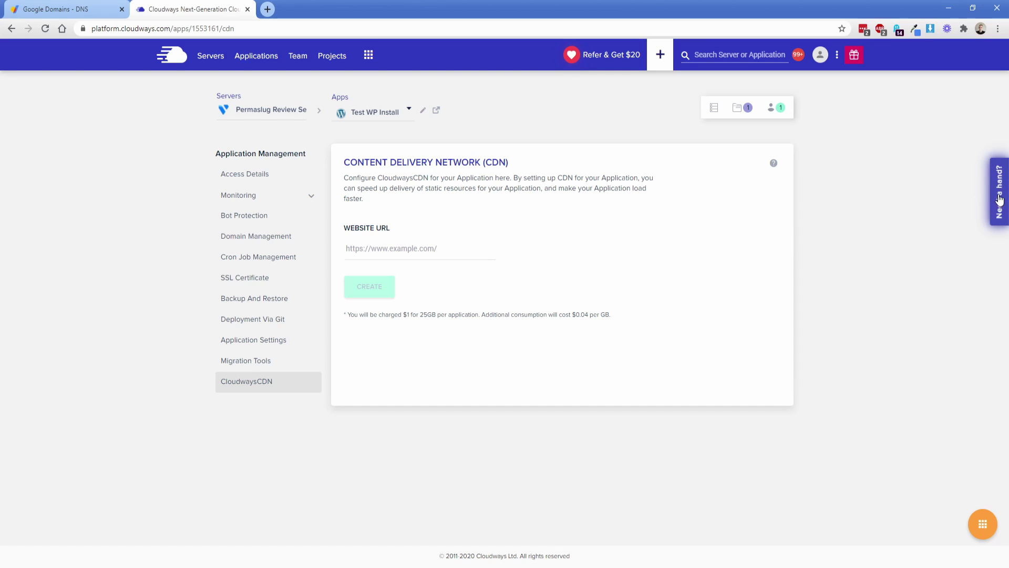
Start a LiveChat with Cloudways support from the Need a hand? Help Center
click(999, 199)
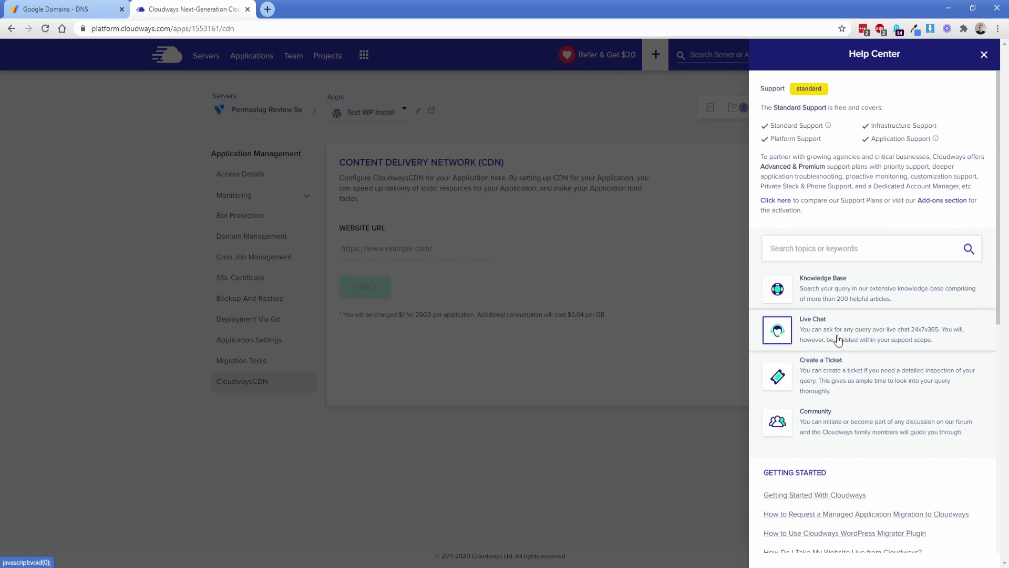
scroll(835, 378, down, 8)
scroll(837, 408, up, 6)
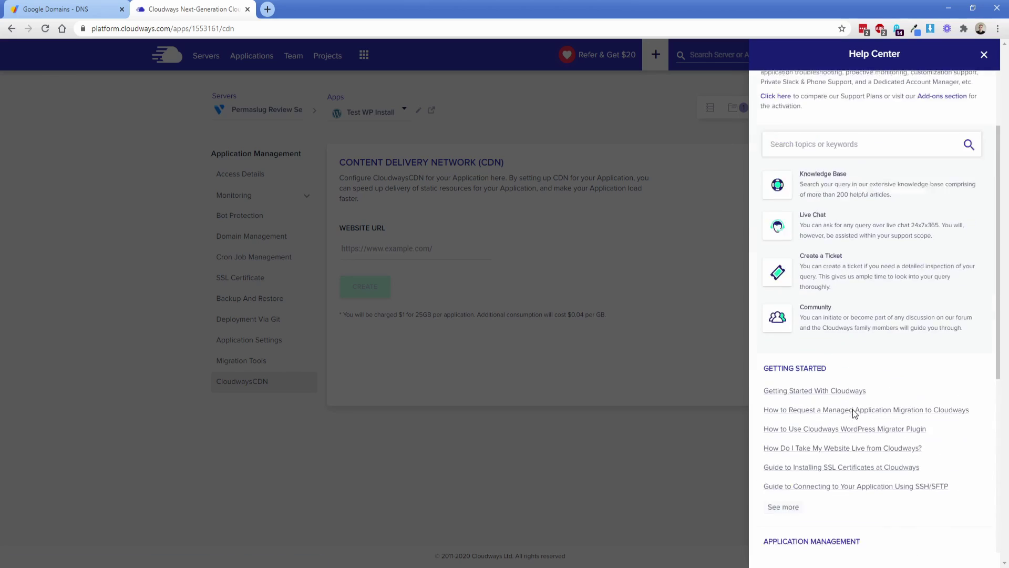
scroll(851, 412, up, 2)
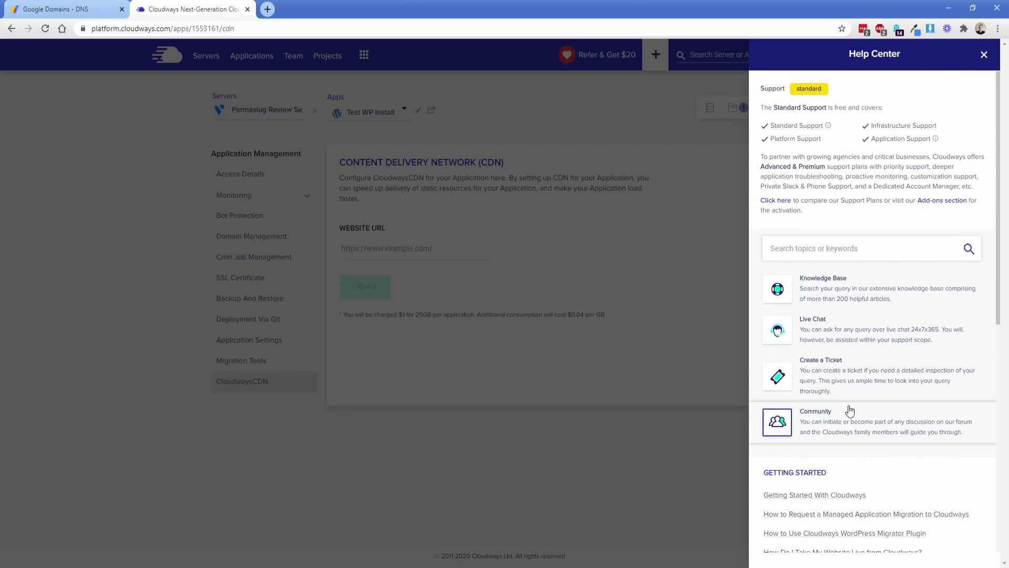
click(831, 324)
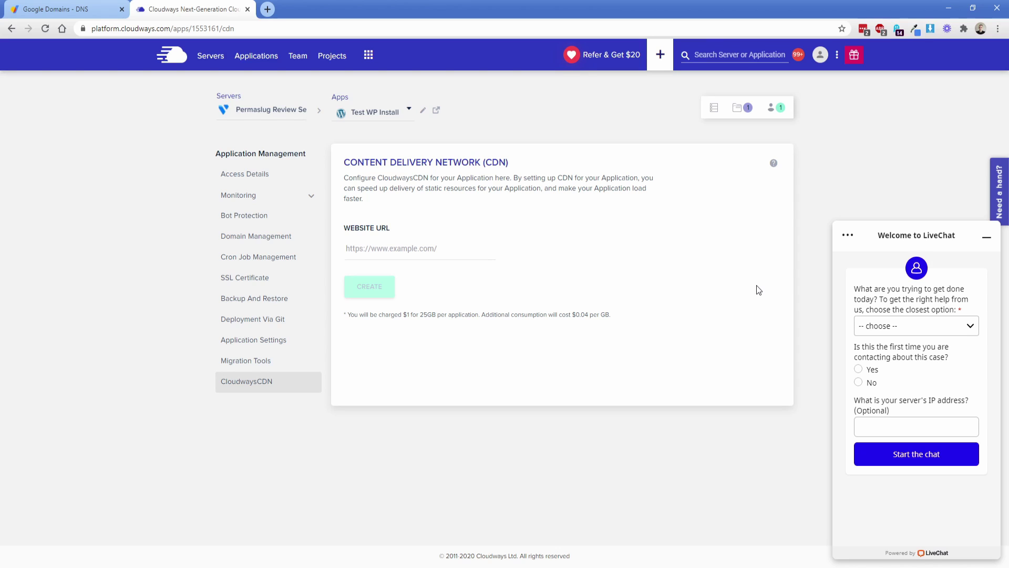
click(269, 339)
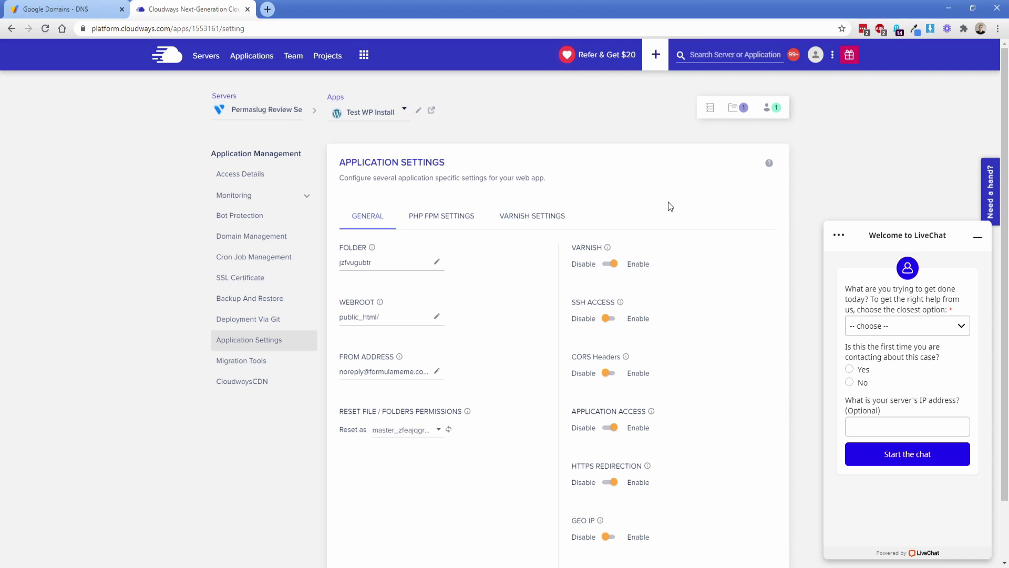
Go to the Servers list from the top navigation bar
click(206, 55)
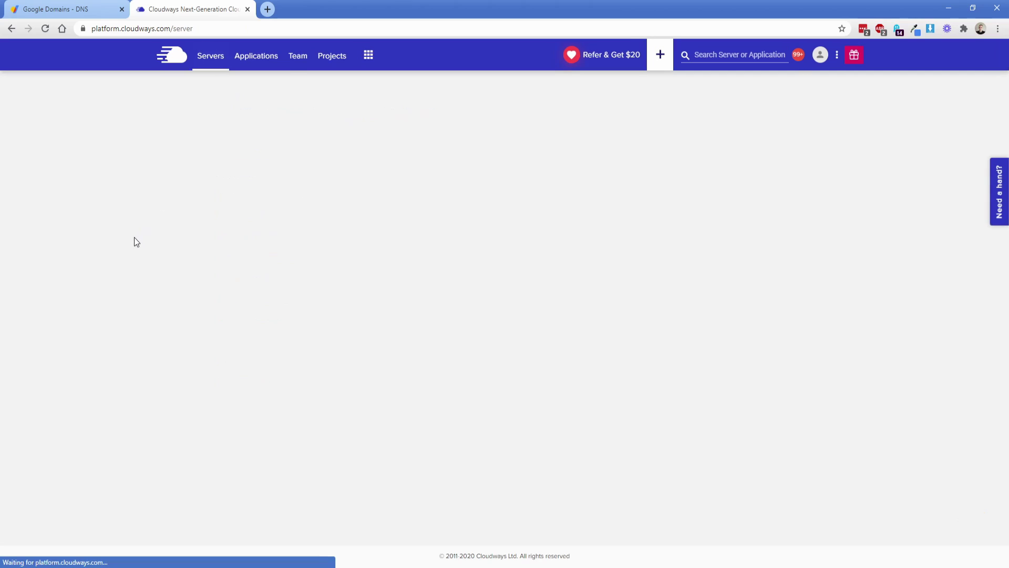